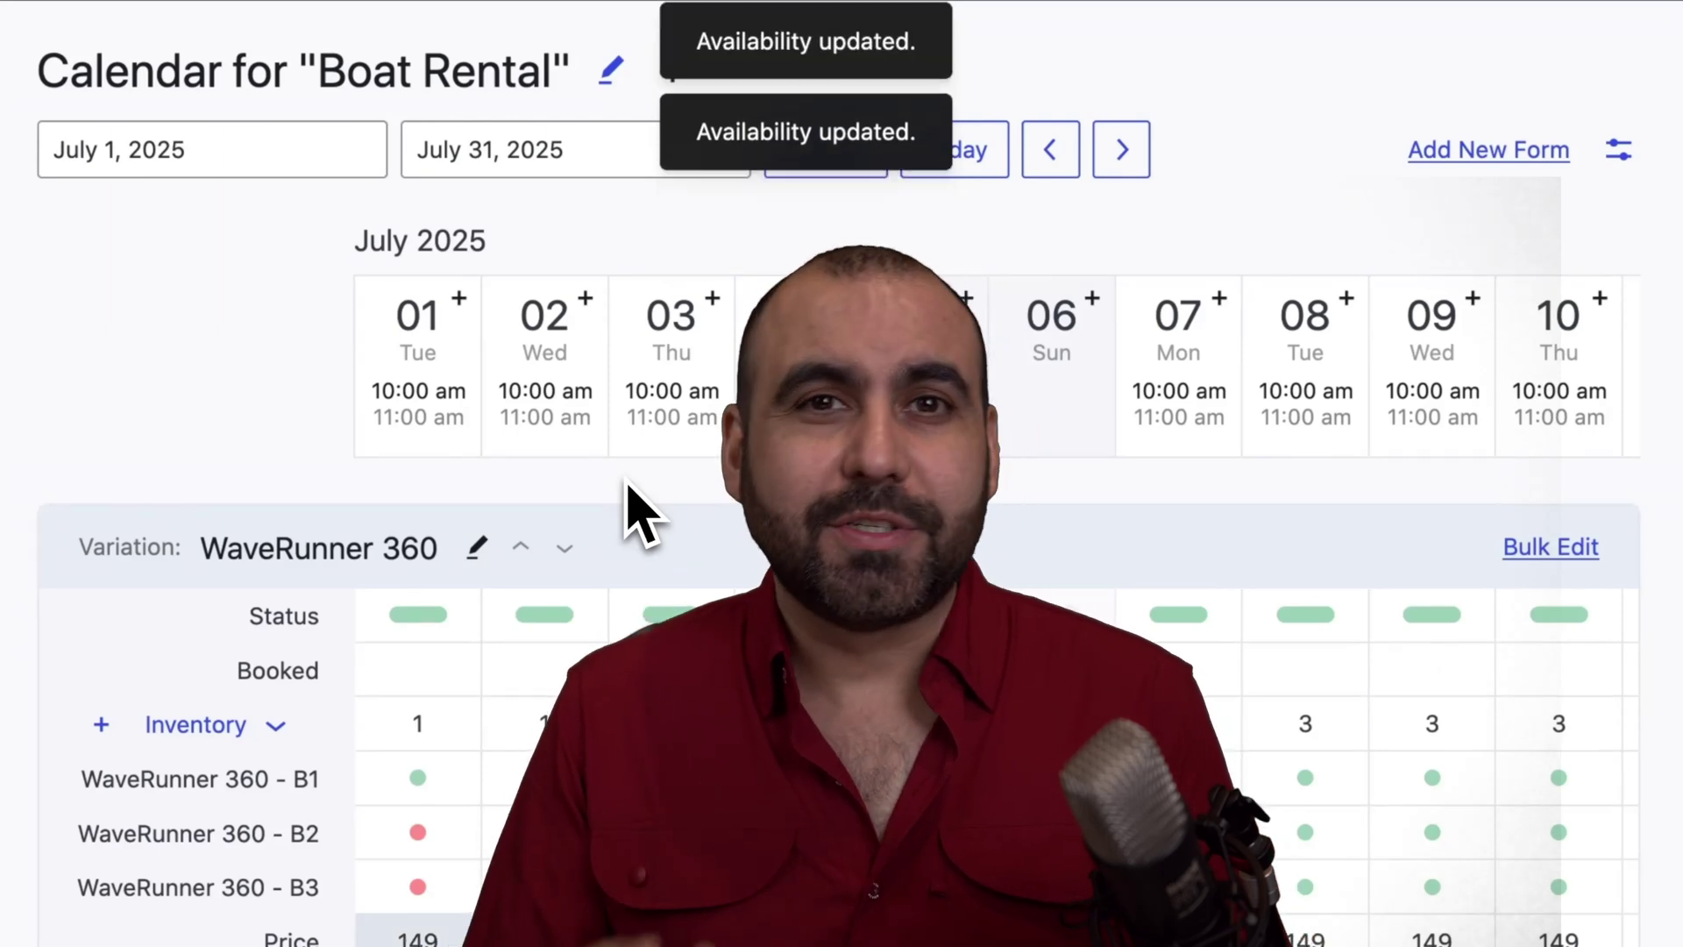
click(455, 936)
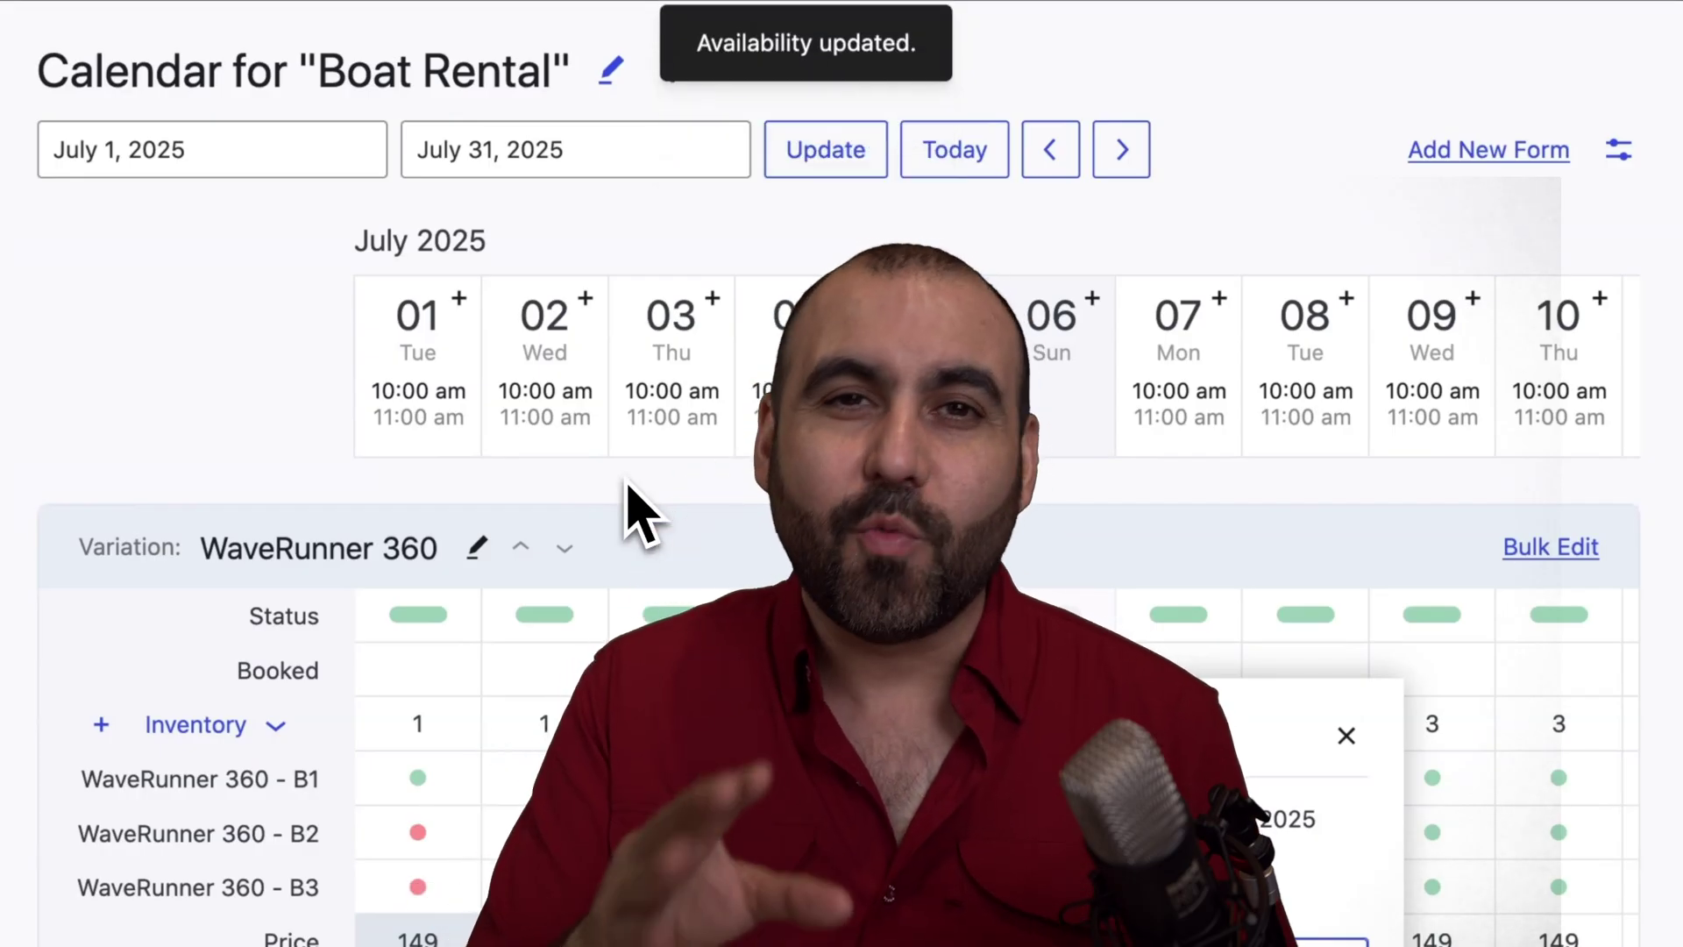
key(Return)
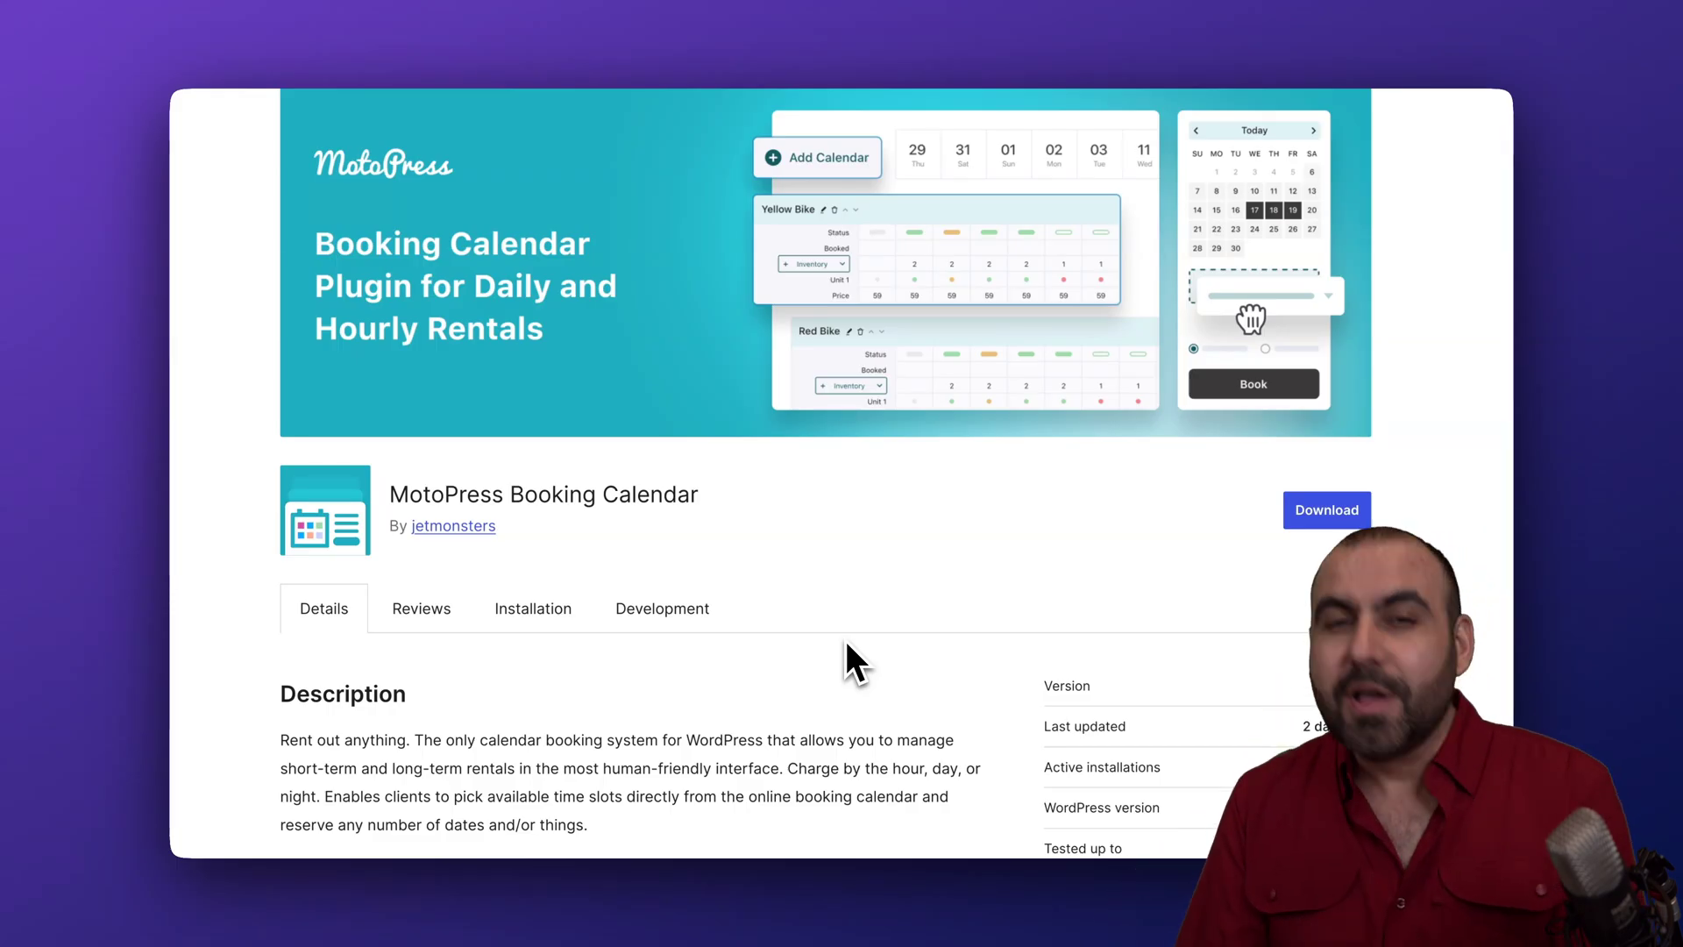
View the MotoPress product page for the Booking Calendar plugin and switch to the WordPress site's Add Plugins page.
click(840, 66)
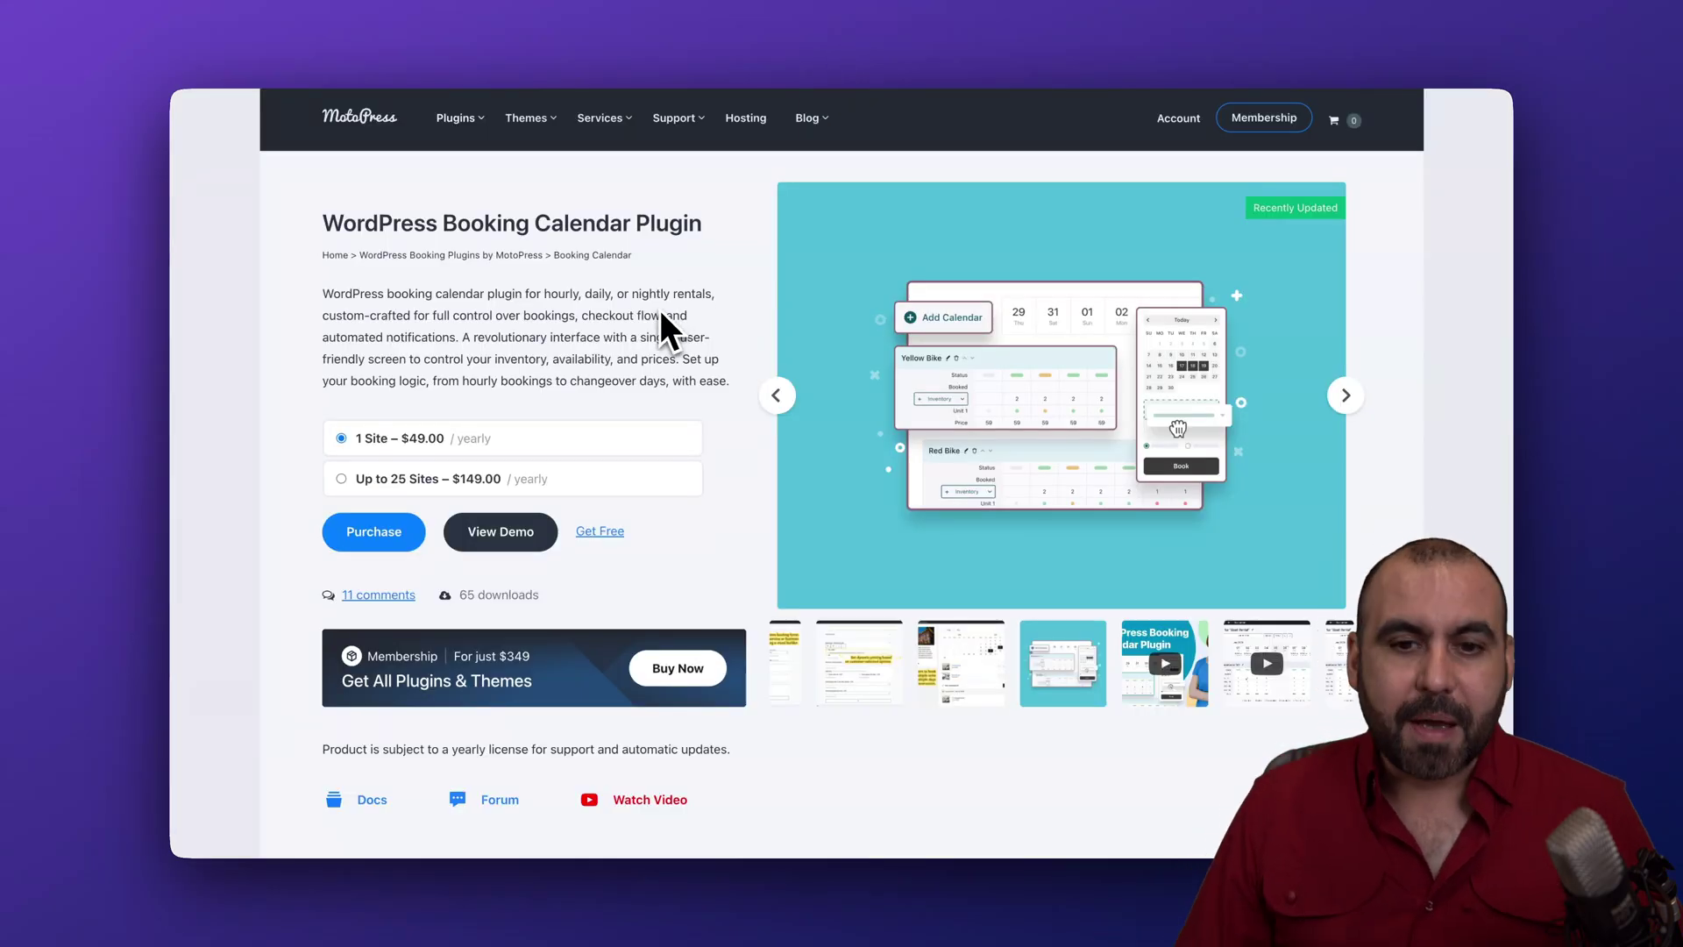
click(995, 52)
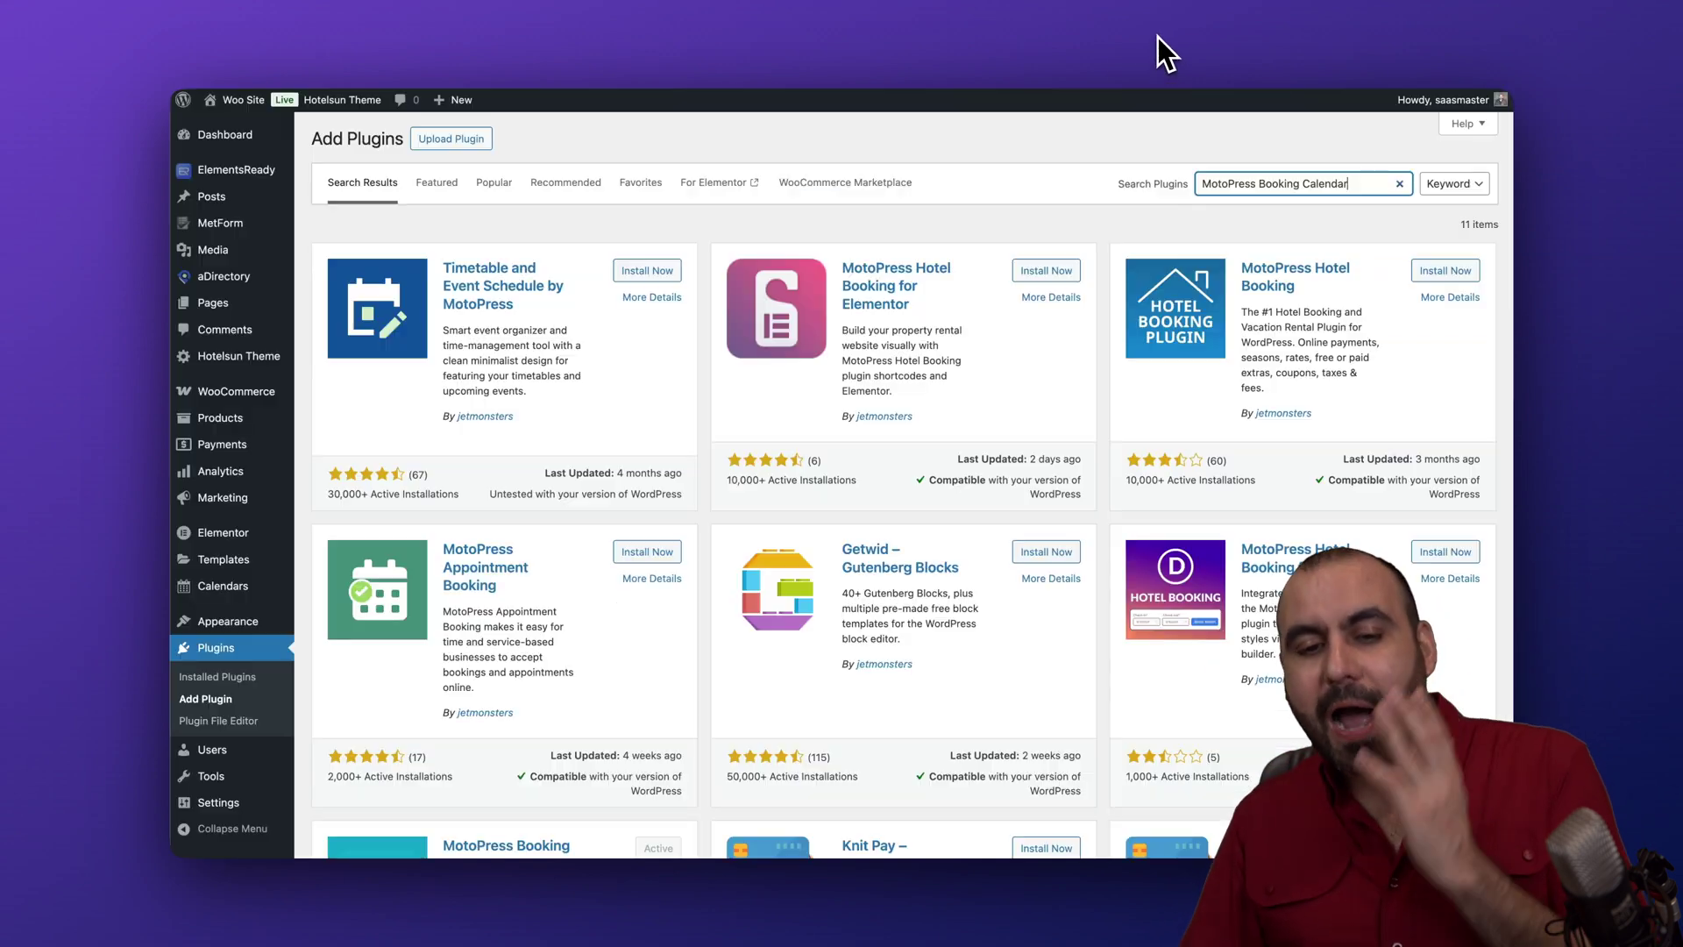
click(1153, 44)
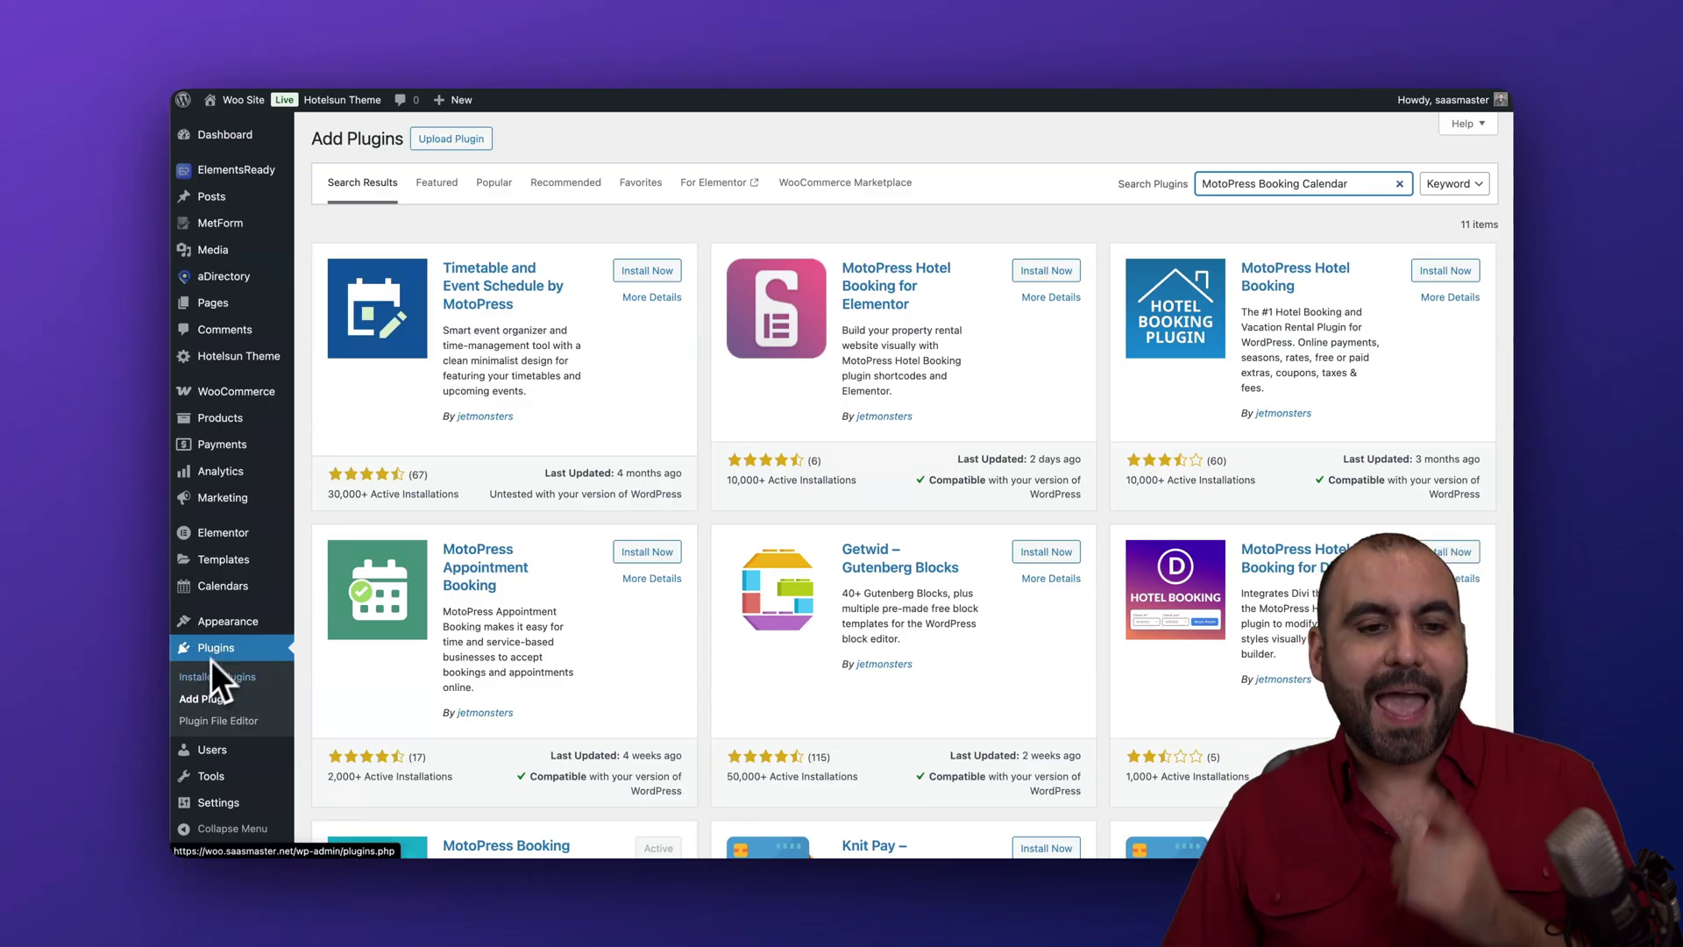
Look through the plugin search results to find MotoPress Booking Calendar.
drag(1203, 183, 1350, 183)
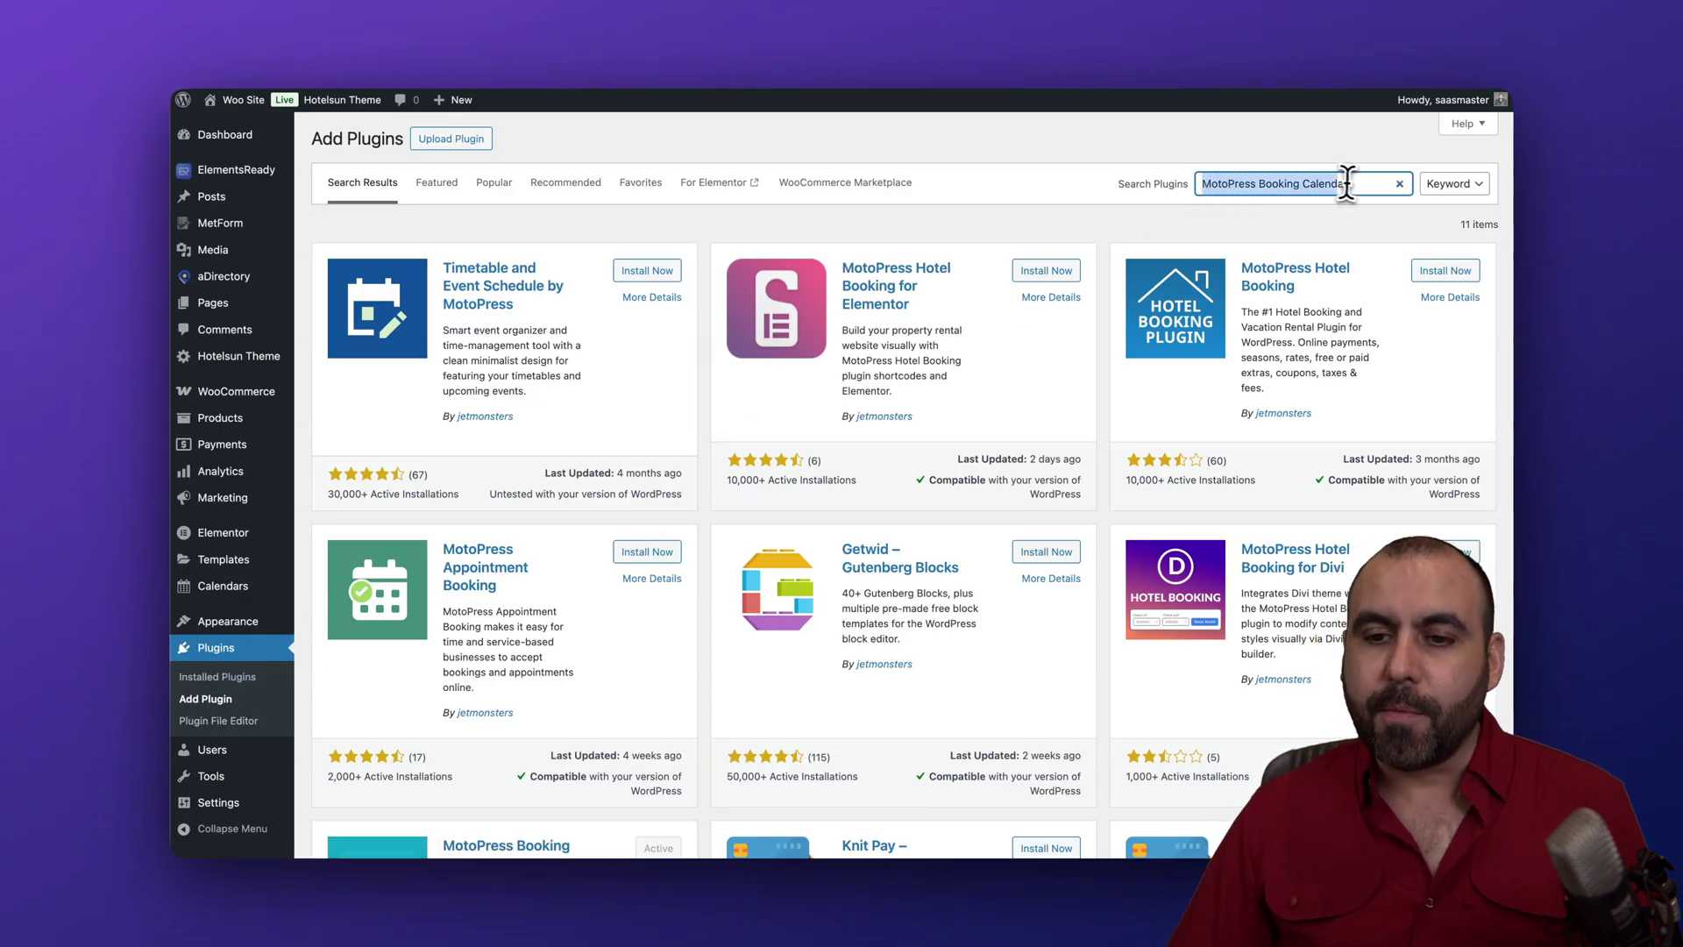
click(1348, 183)
scroll(913, 545, down, 4)
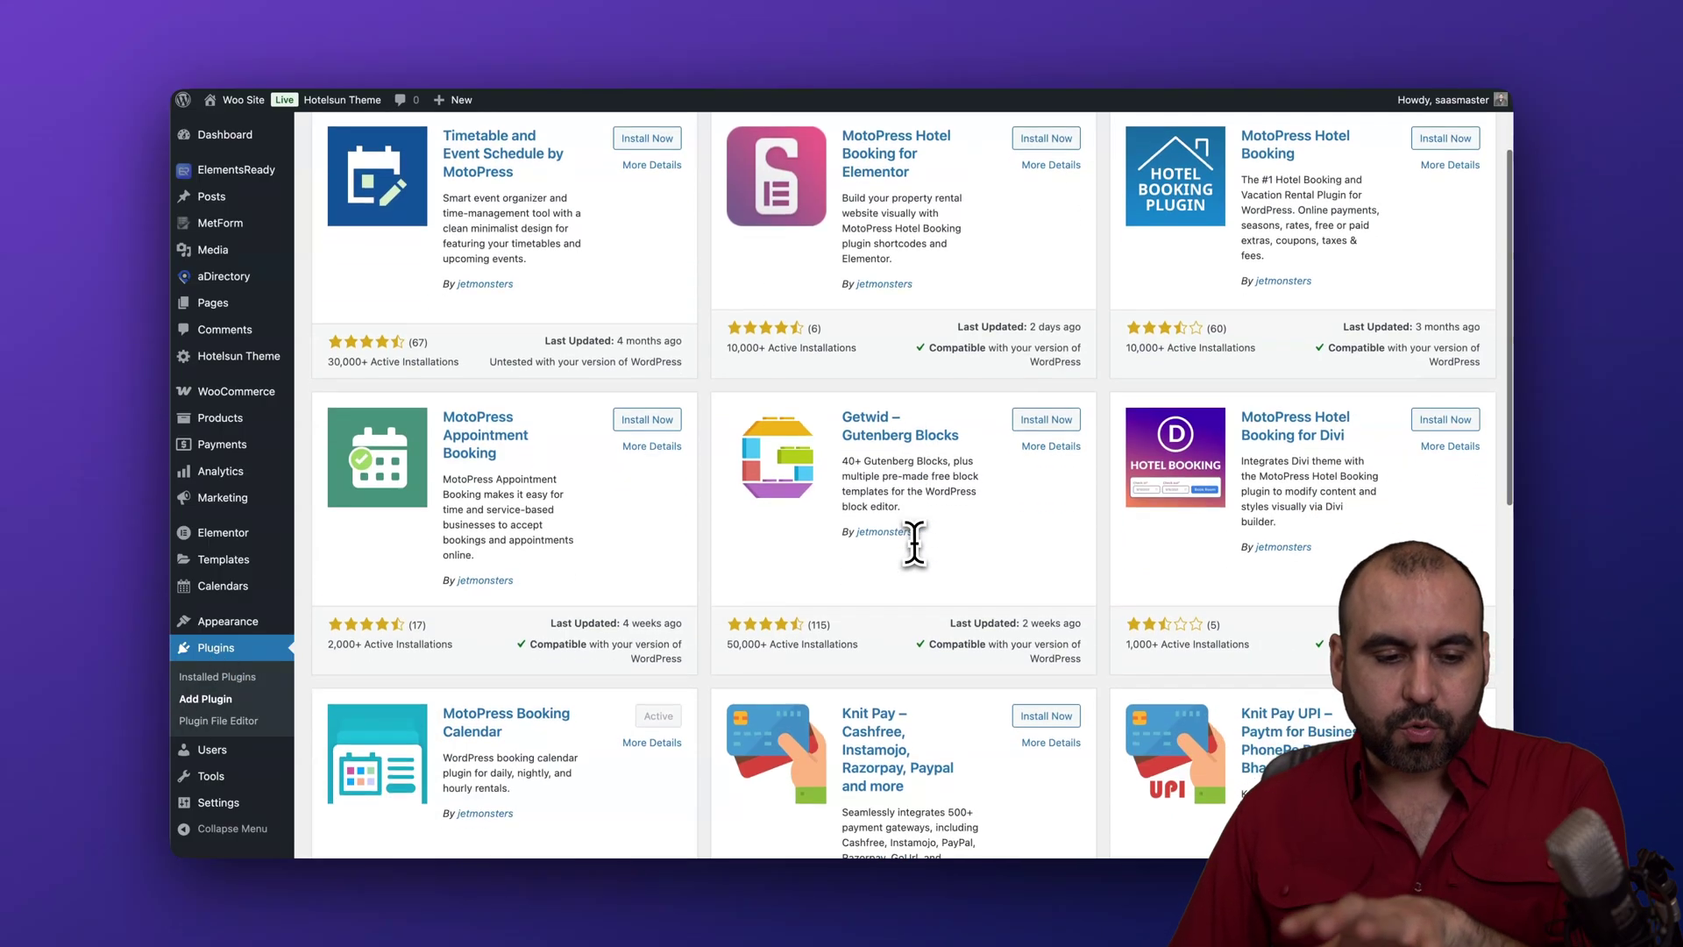
scroll(913, 544, down, 1)
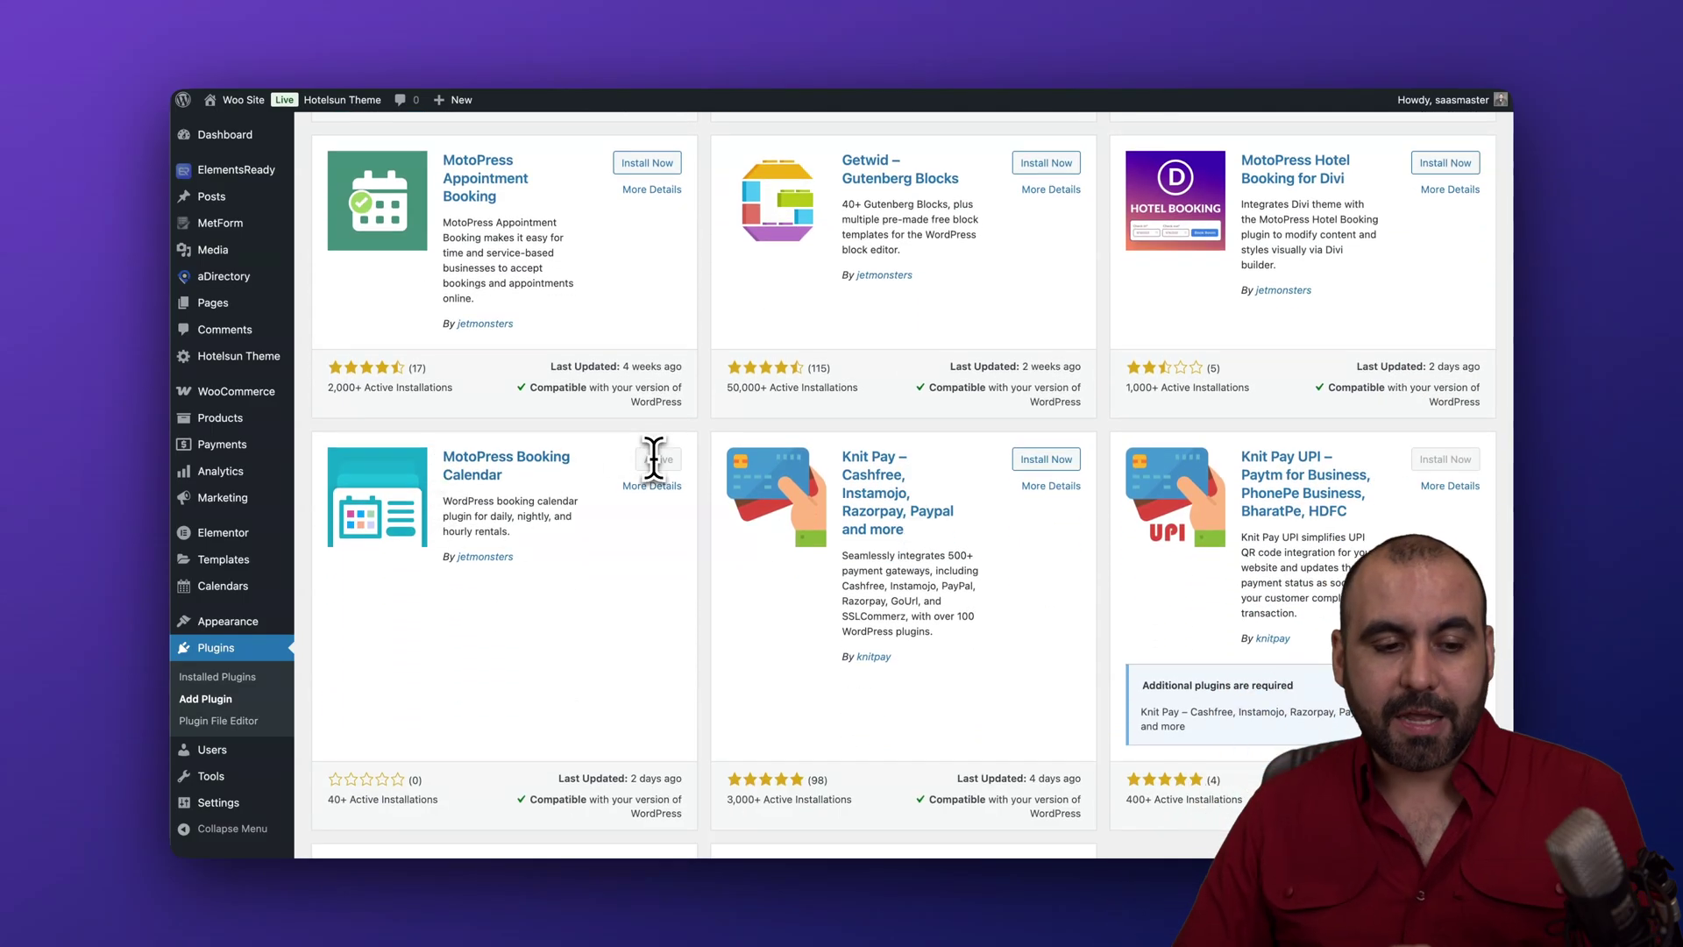
Create a booking calendar labelled "Kids inflatables" with multiple bookable units and the daily bookings type.
mouse_move(232, 586)
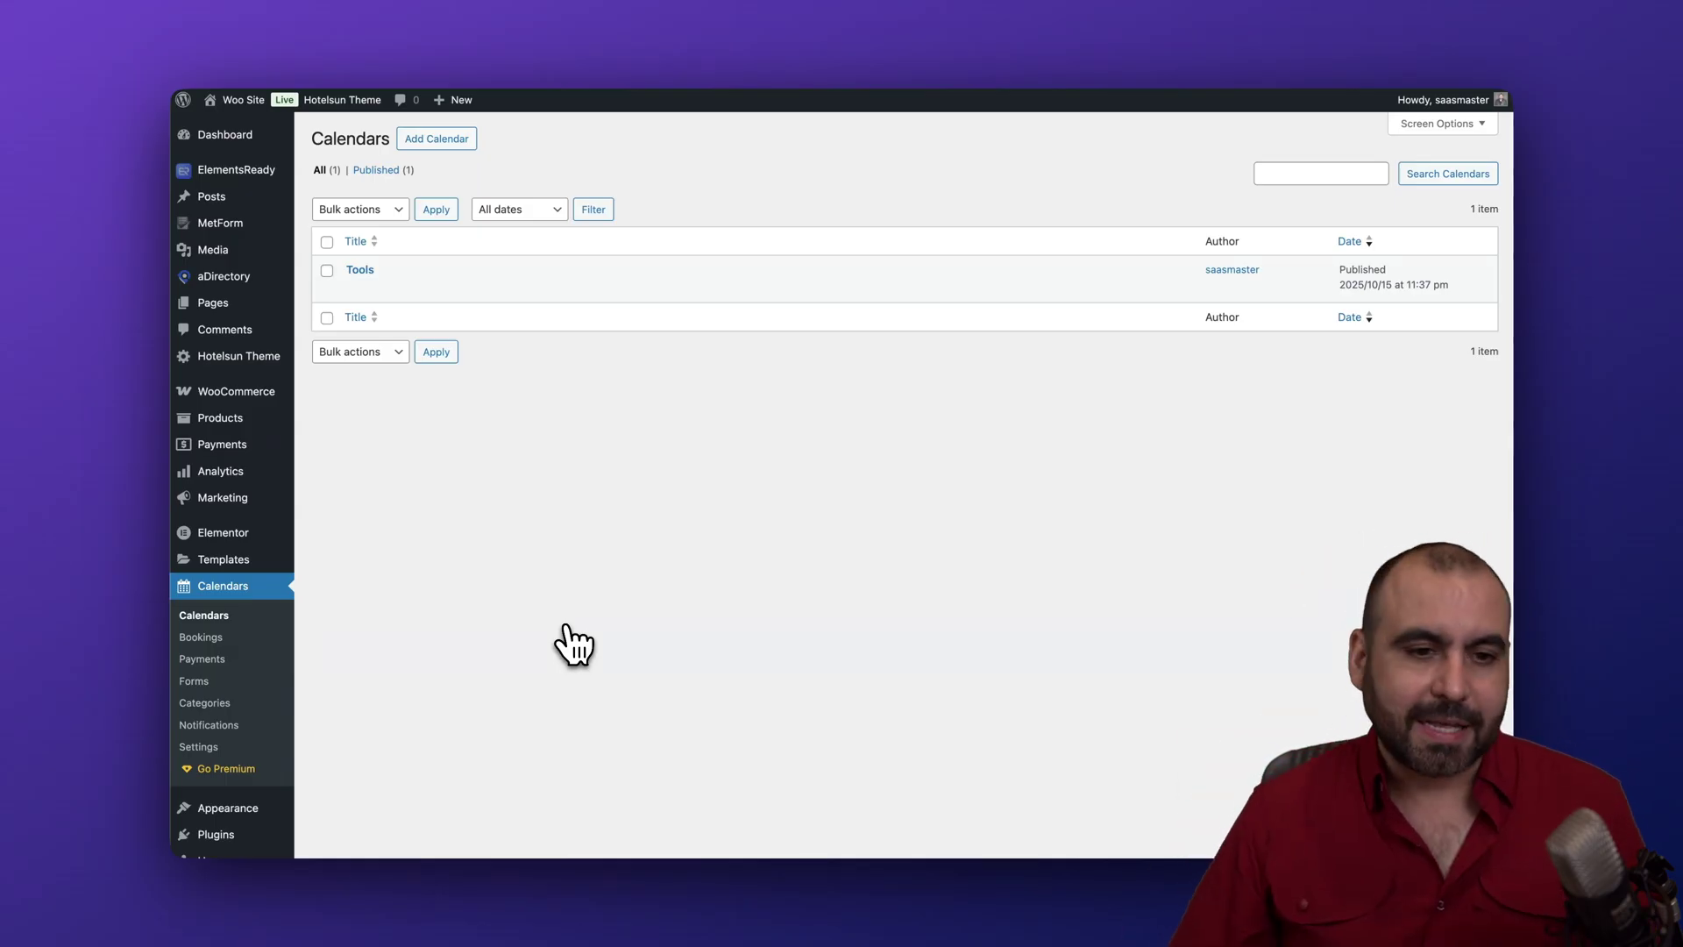
click(460, 147)
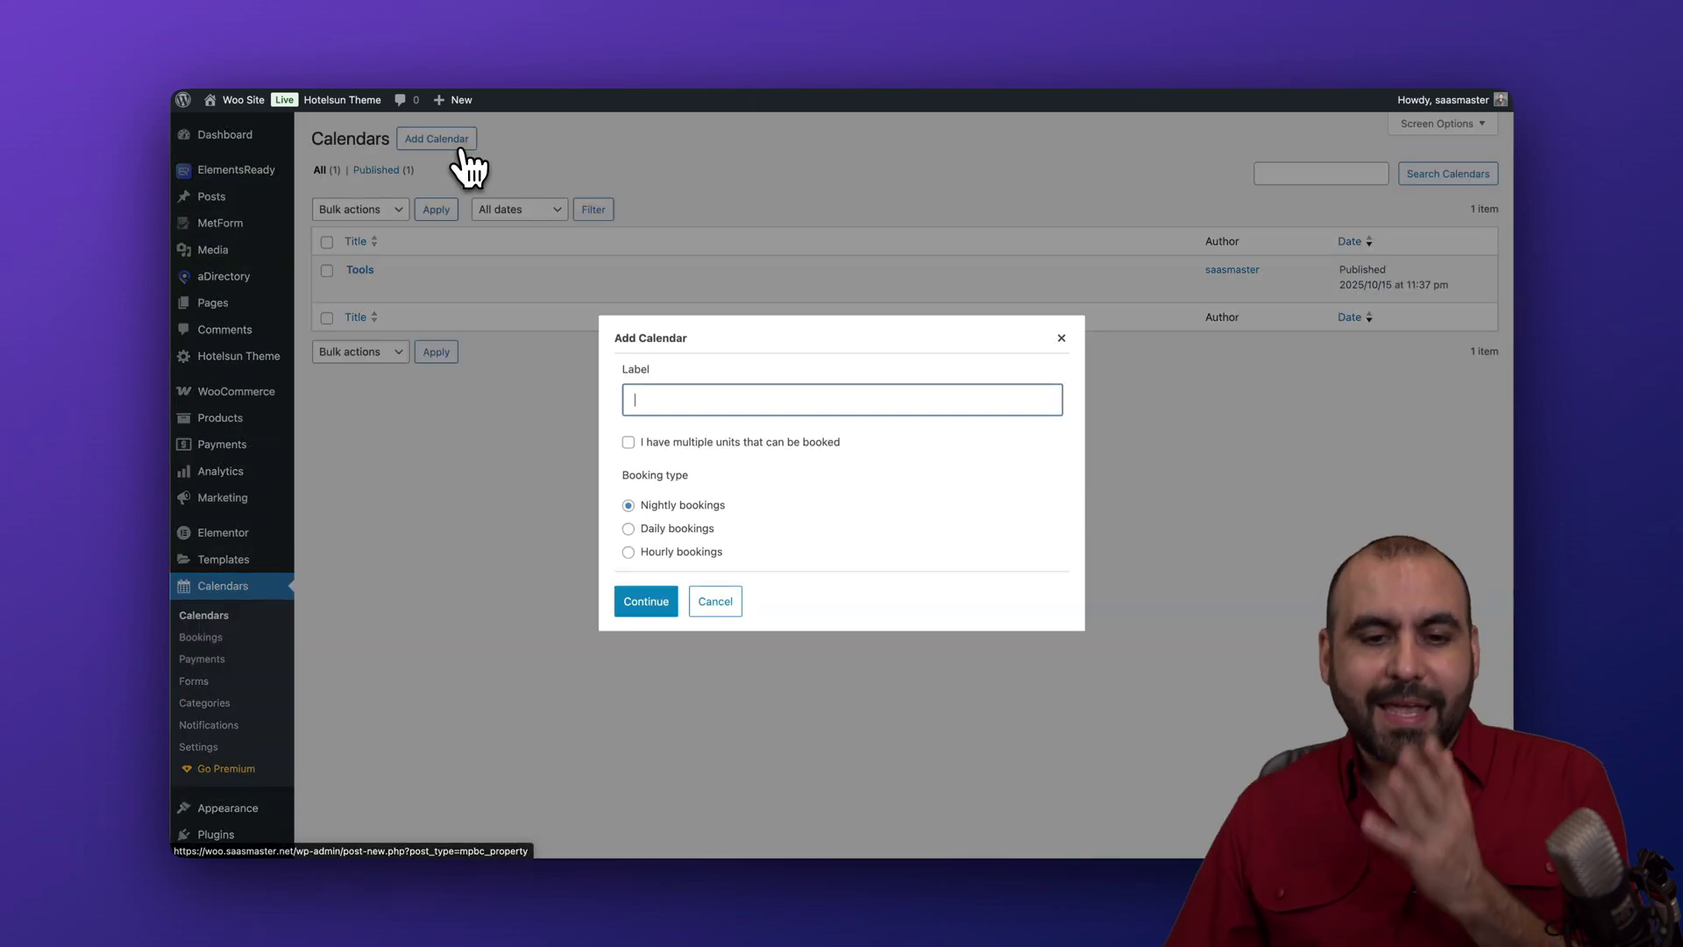
text(Kid)
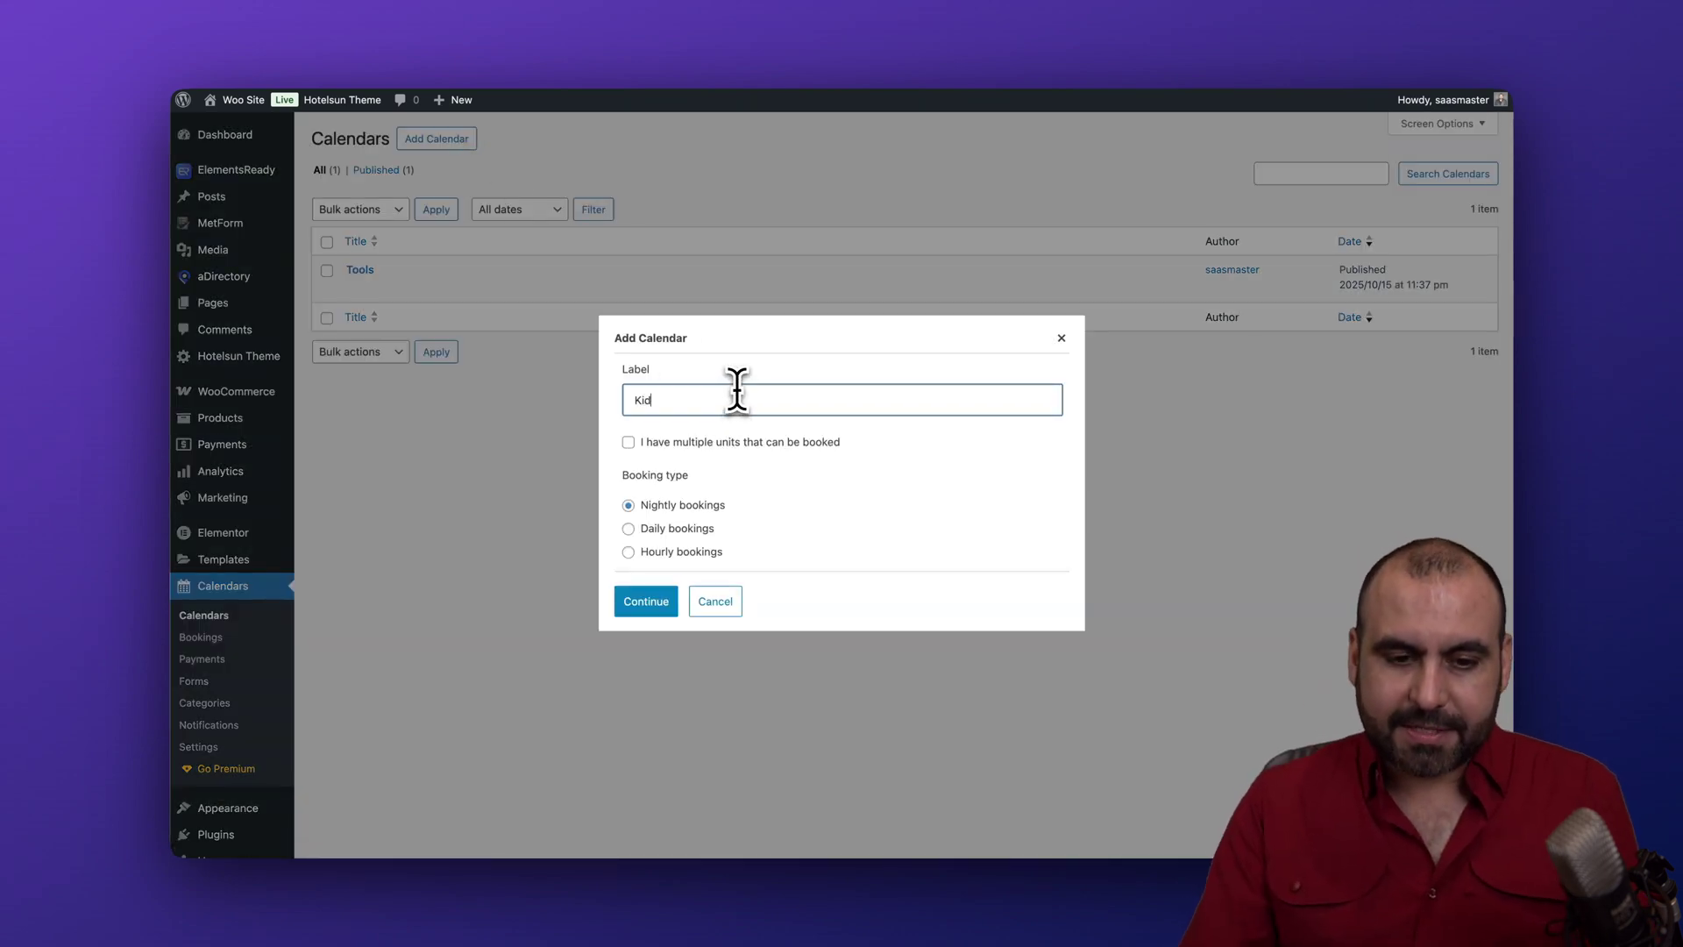
text(s inflatables)
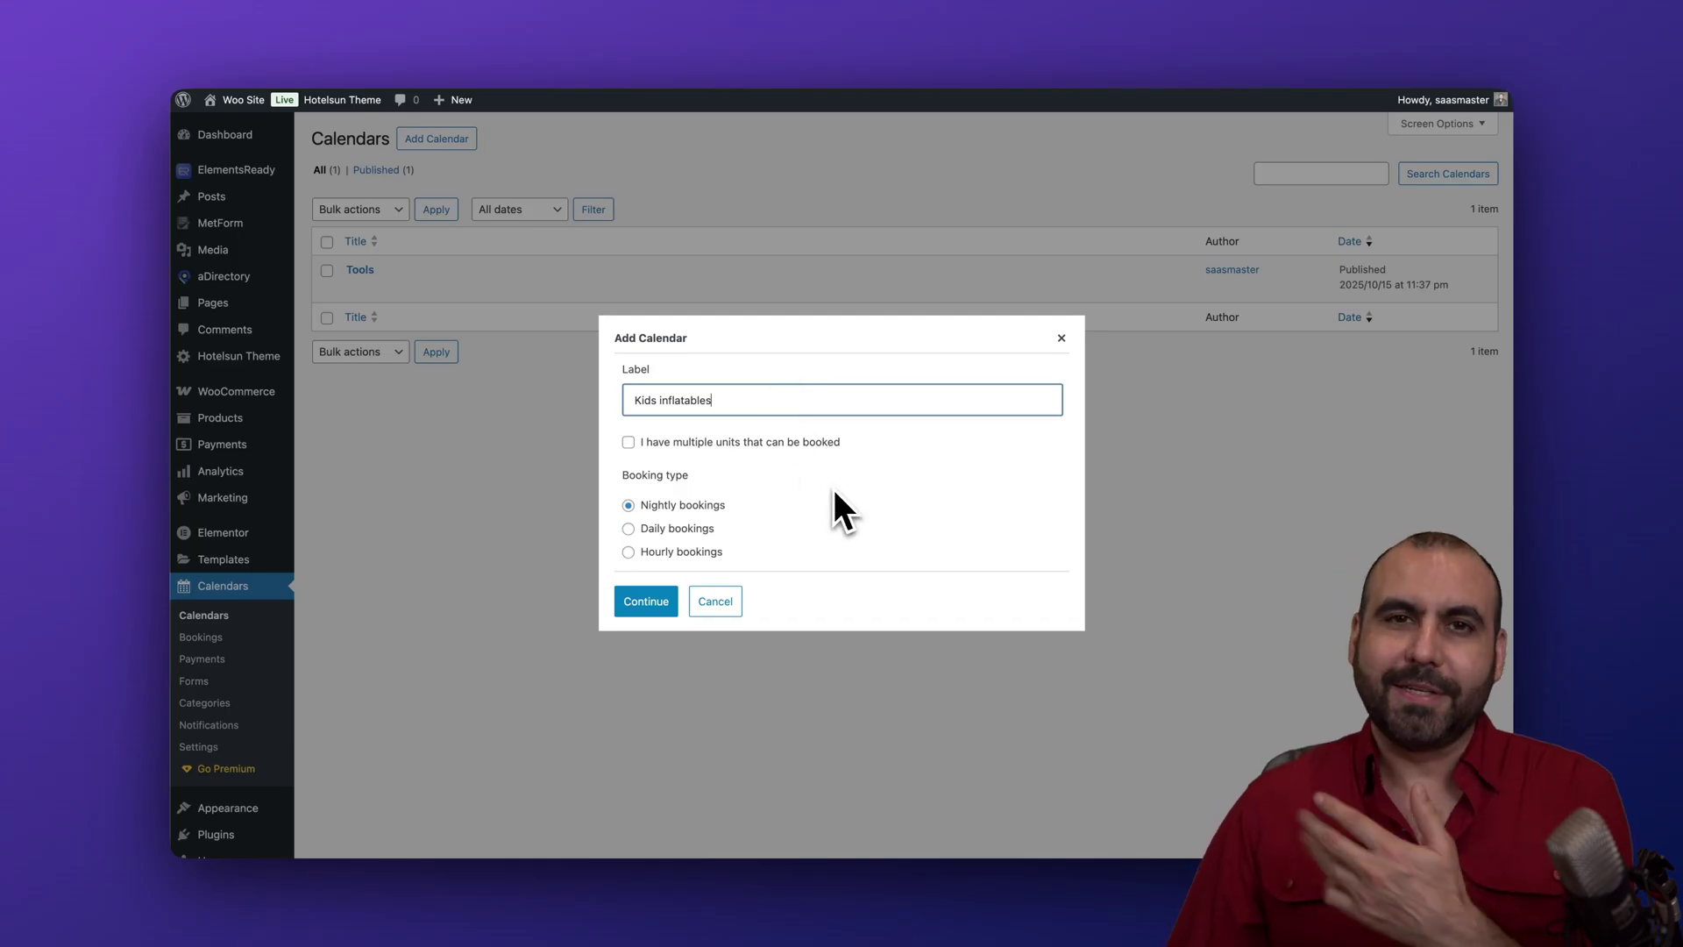
scroll(833, 484, down, 1)
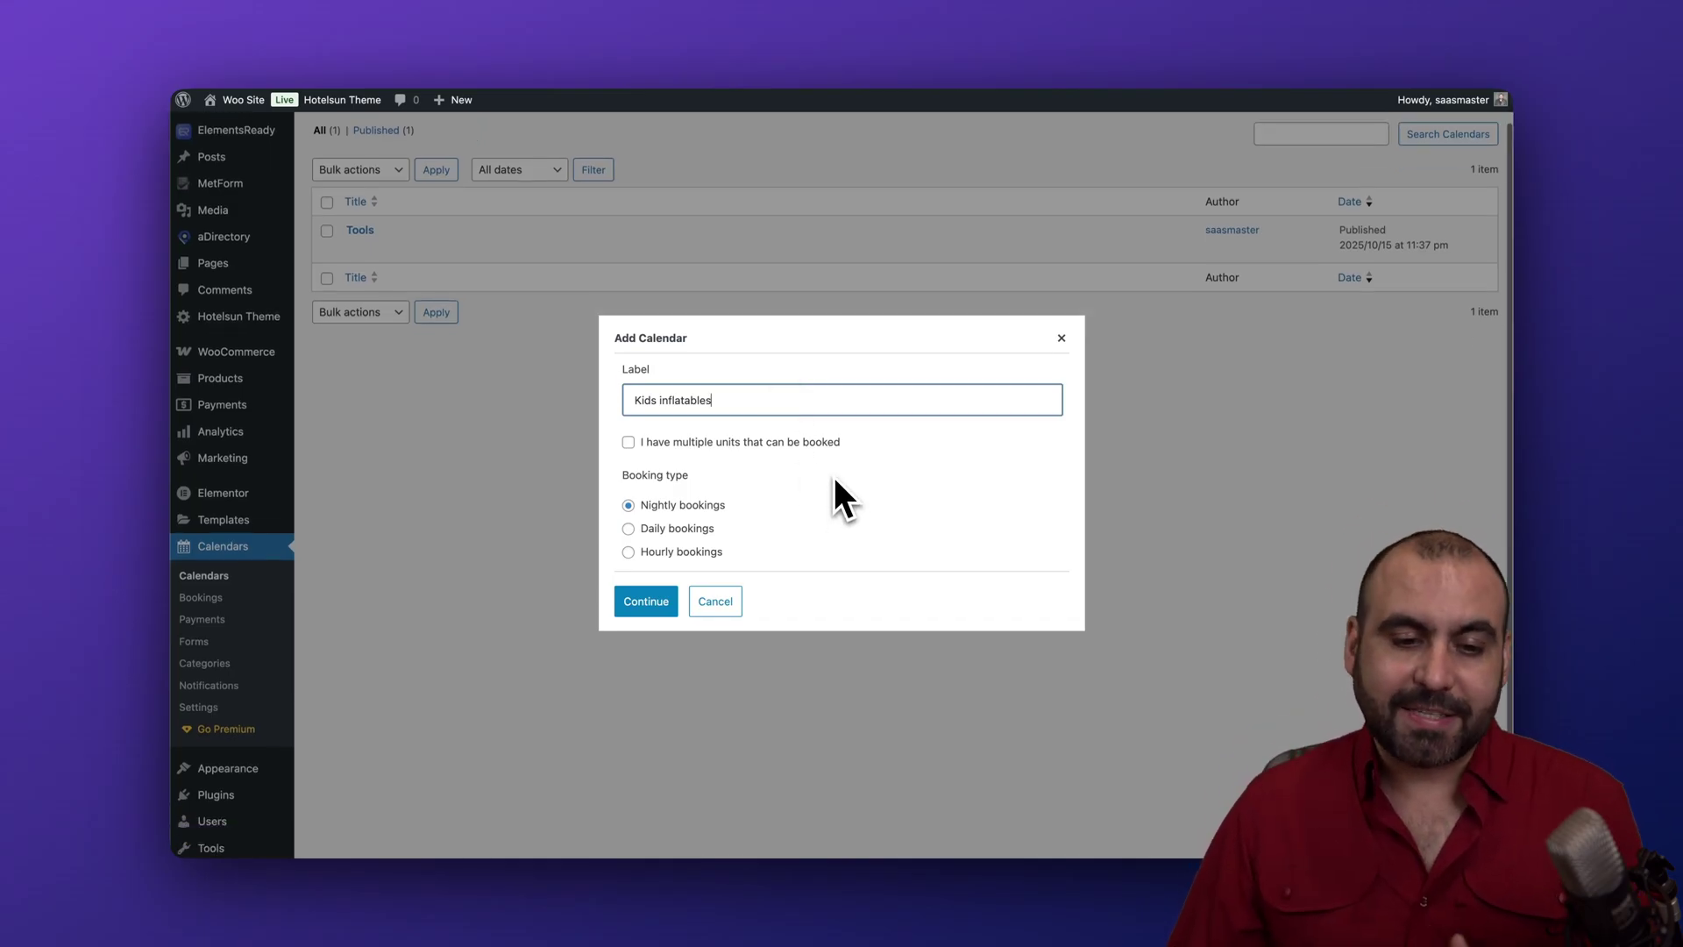
click(628, 442)
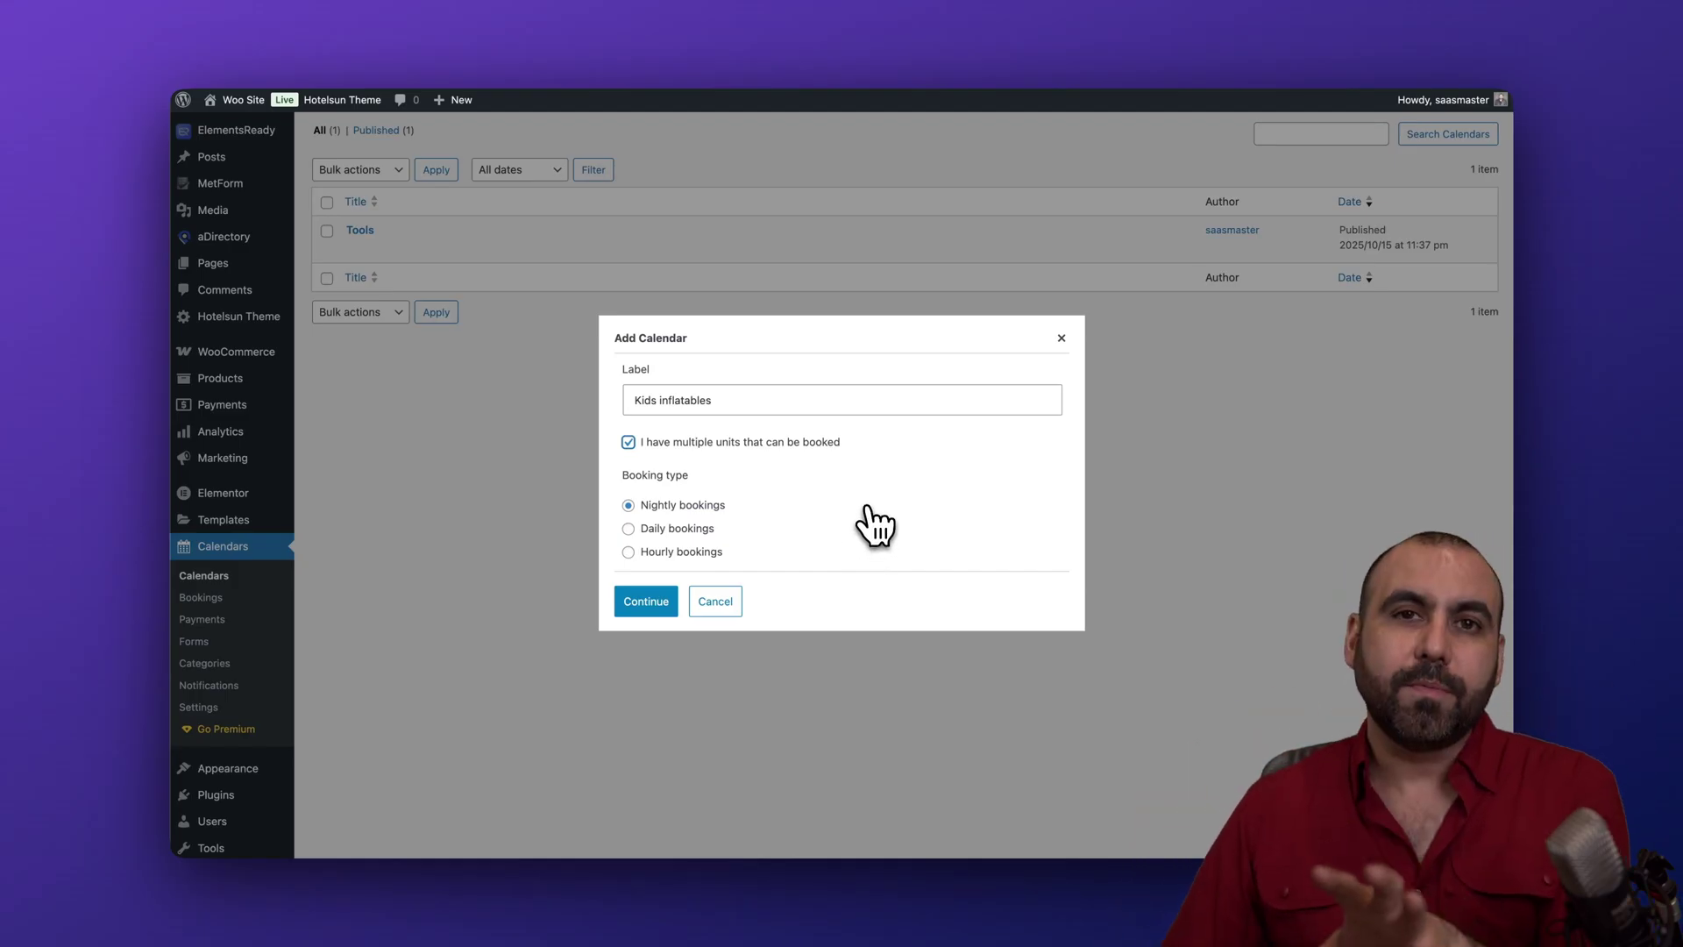
click(693, 530)
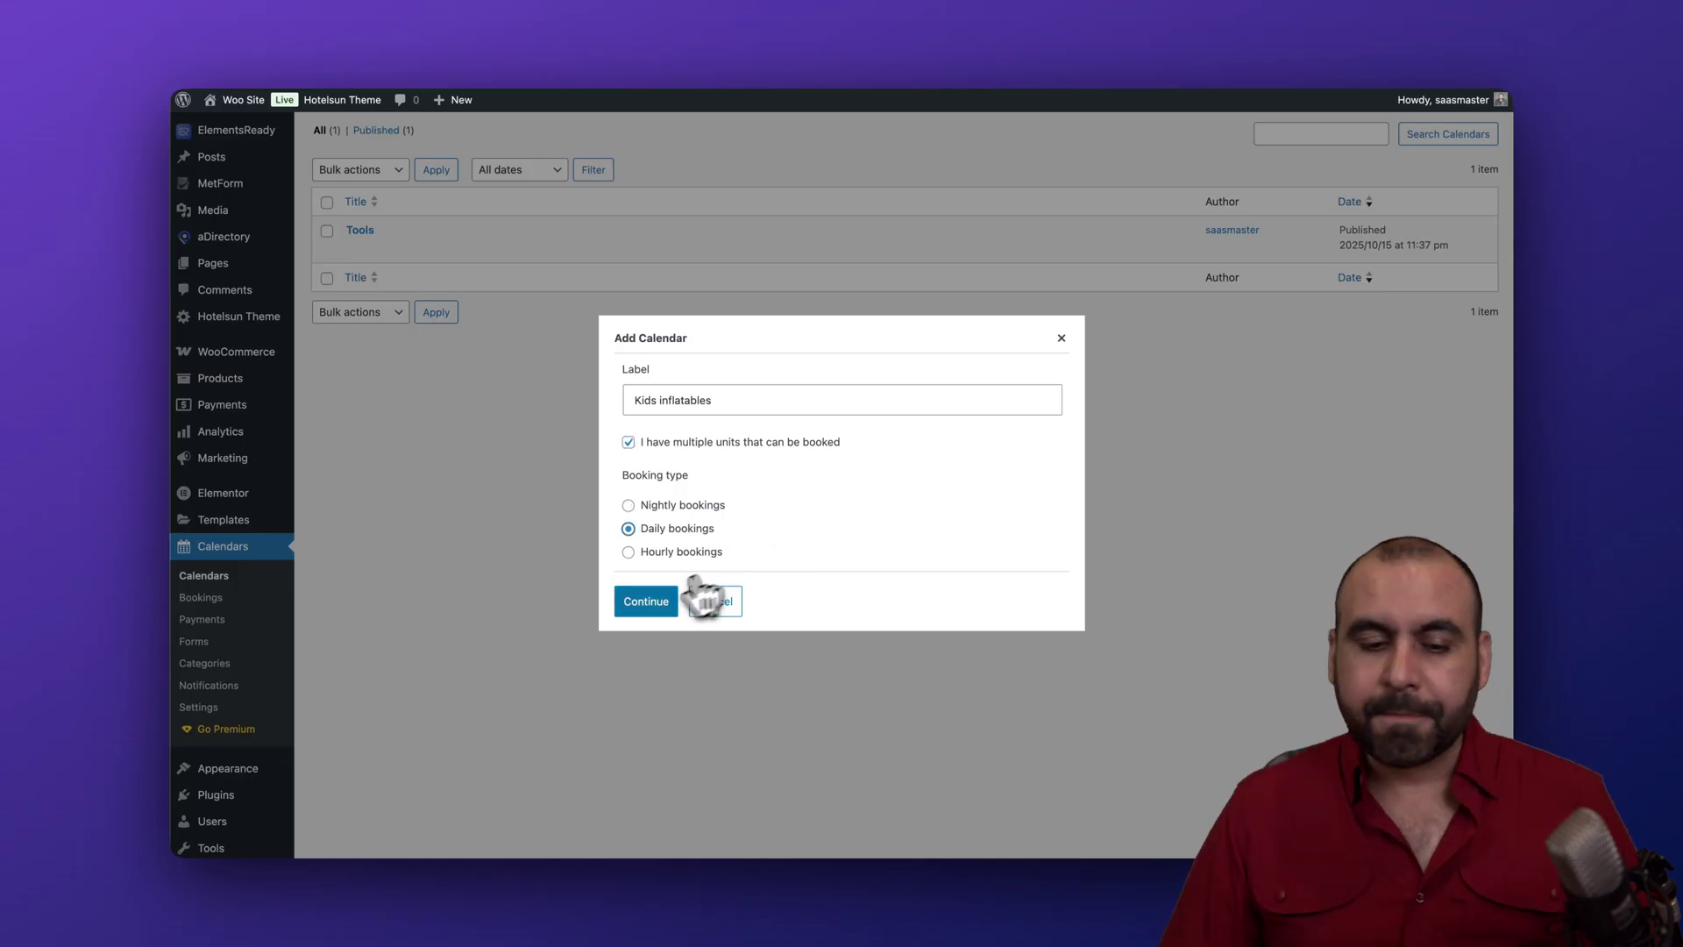
click(645, 603)
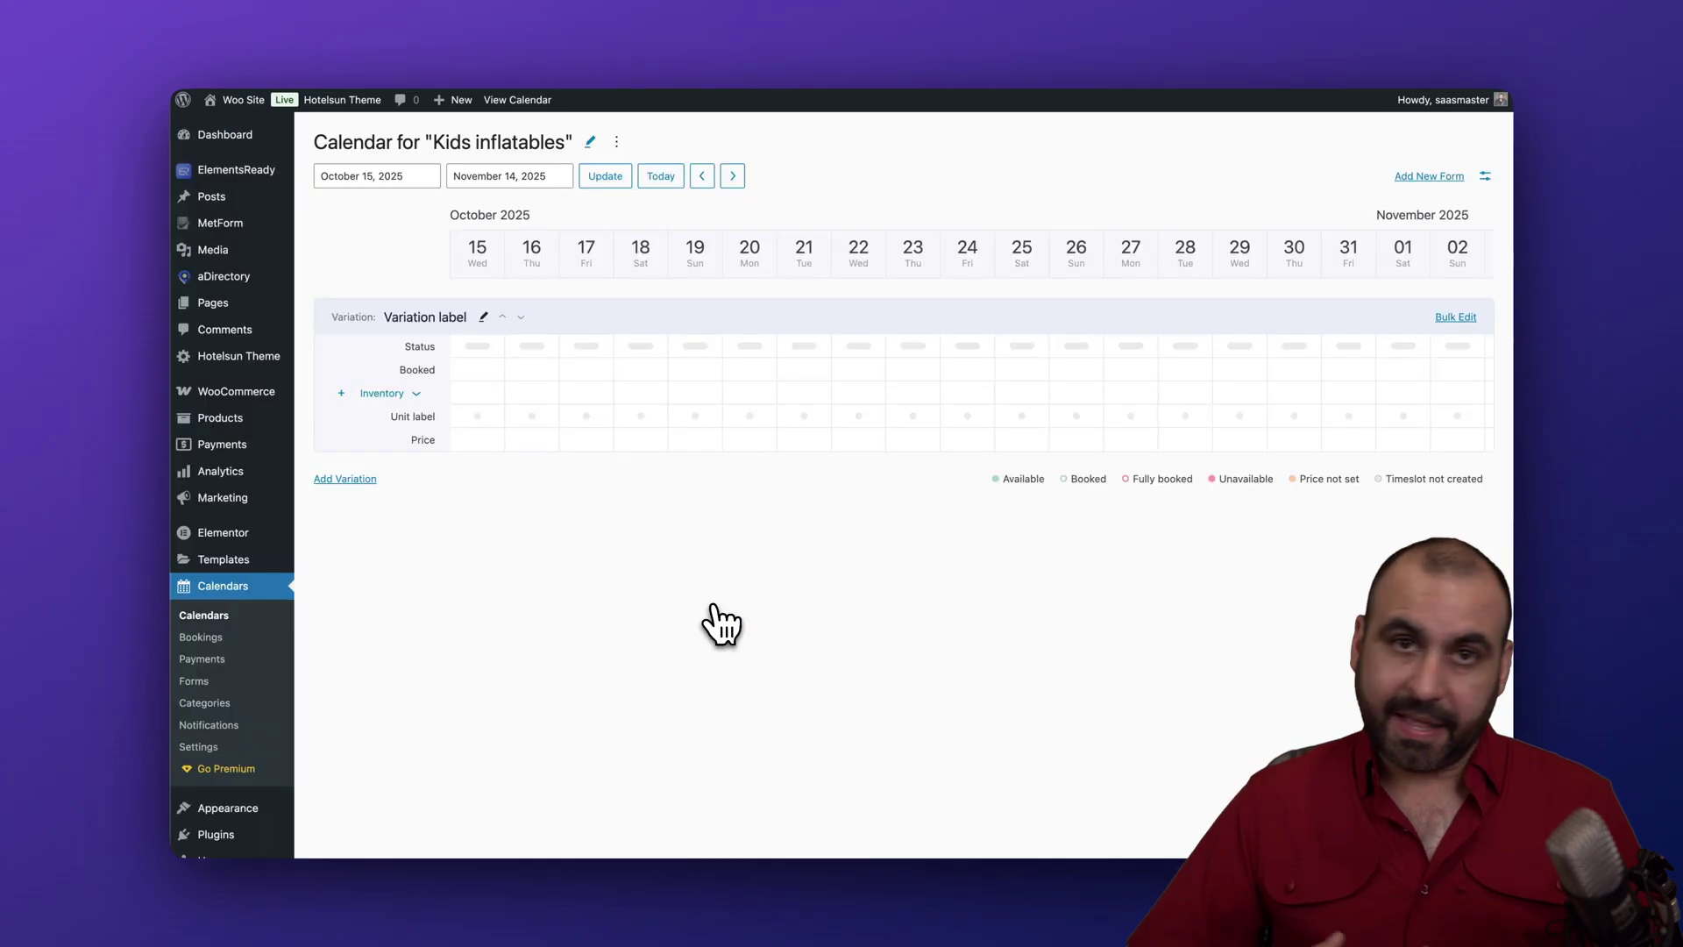
Edit the calendar's variation, entering "Small Castle" as its title, details and description.
click(341, 393)
triple_click(1134, 182)
text(Small Castle)
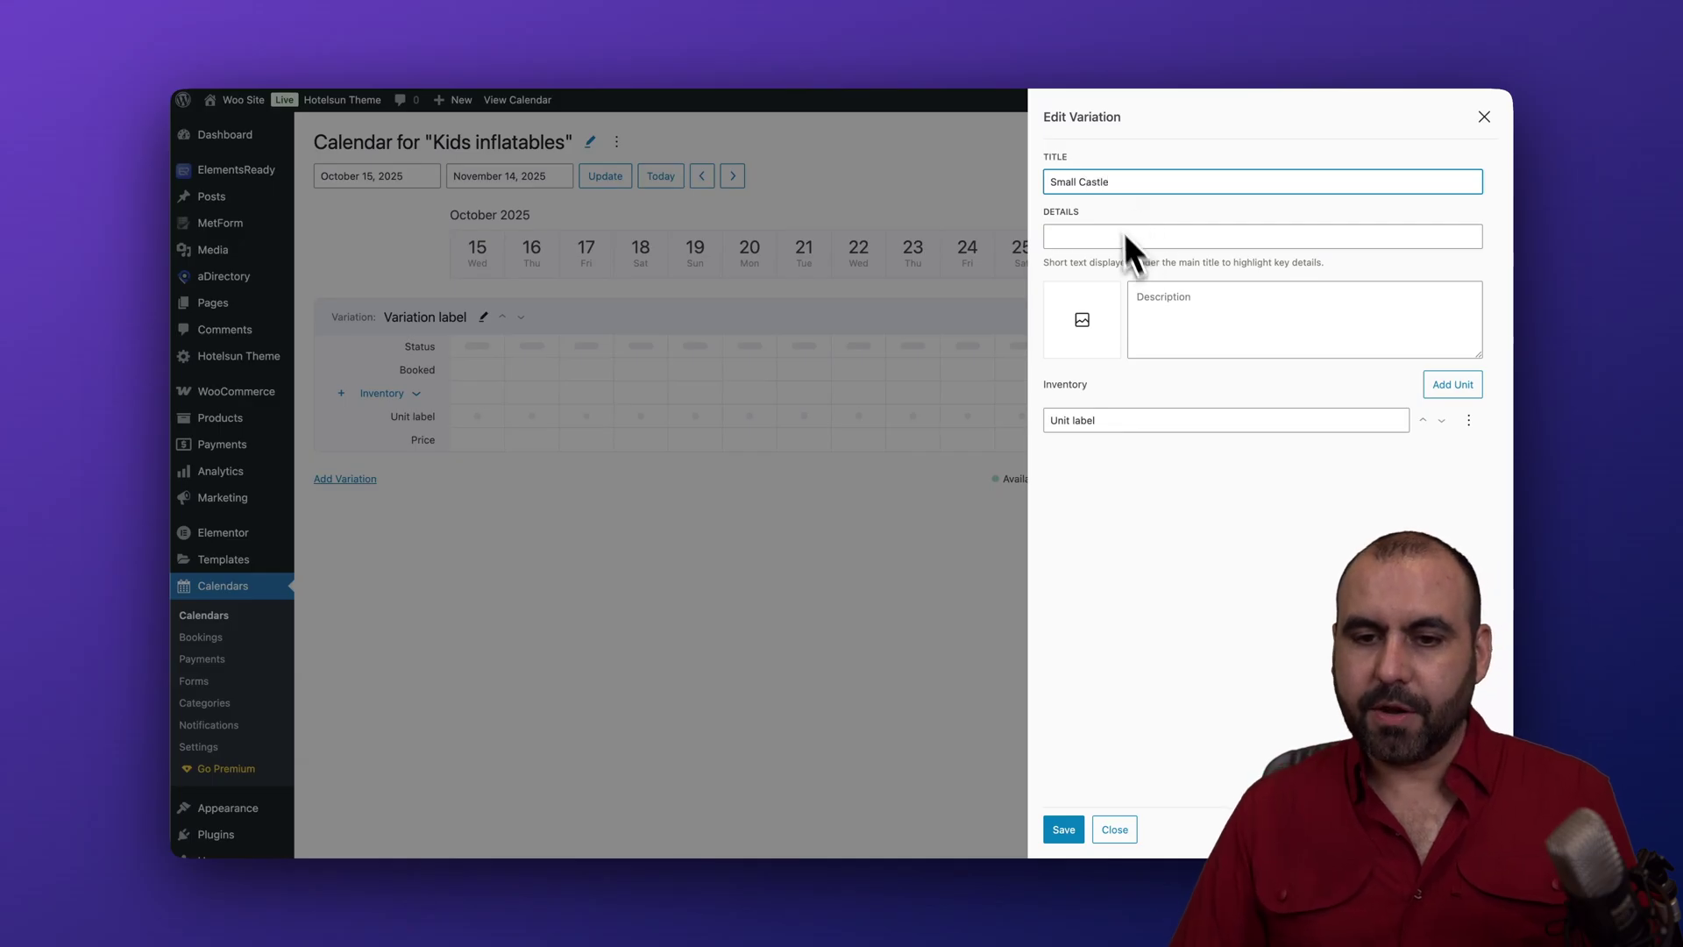
triple_click(1097, 181)
key(ctrl+c)
click(1087, 235)
key(ctrl+v)
click(1187, 327)
key(ctrl+v)
Set the variation's picture to the small red, blue and yellow bouncy castle image from the media library.
click(1082, 319)
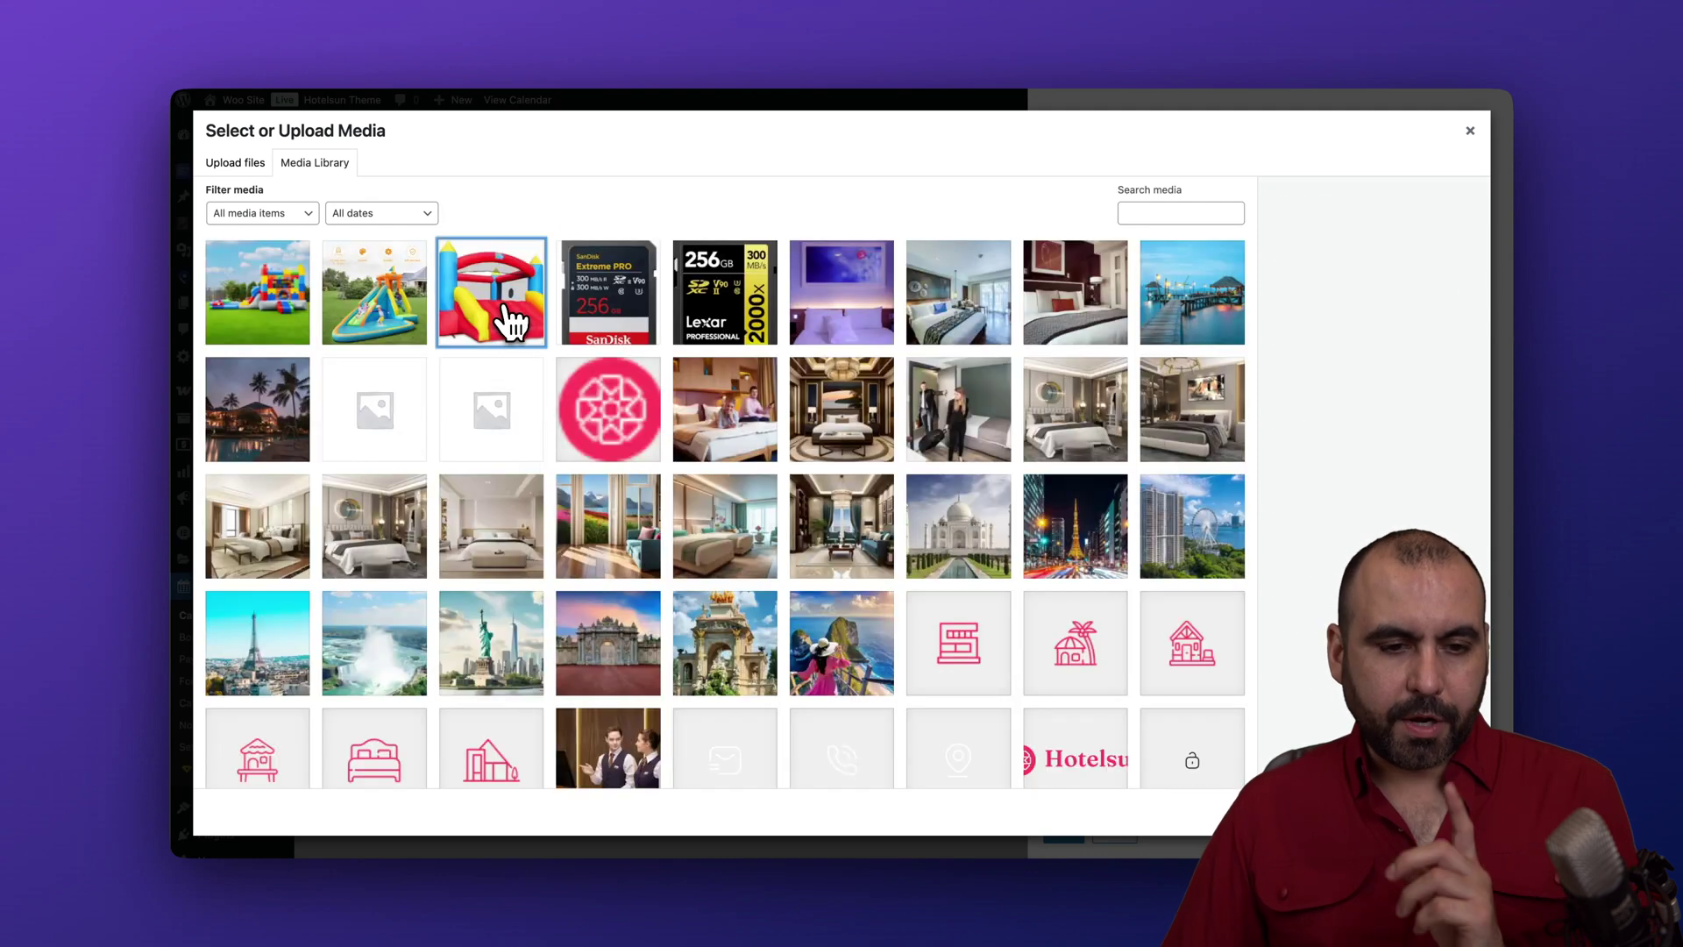
click(500, 317)
click(1447, 812)
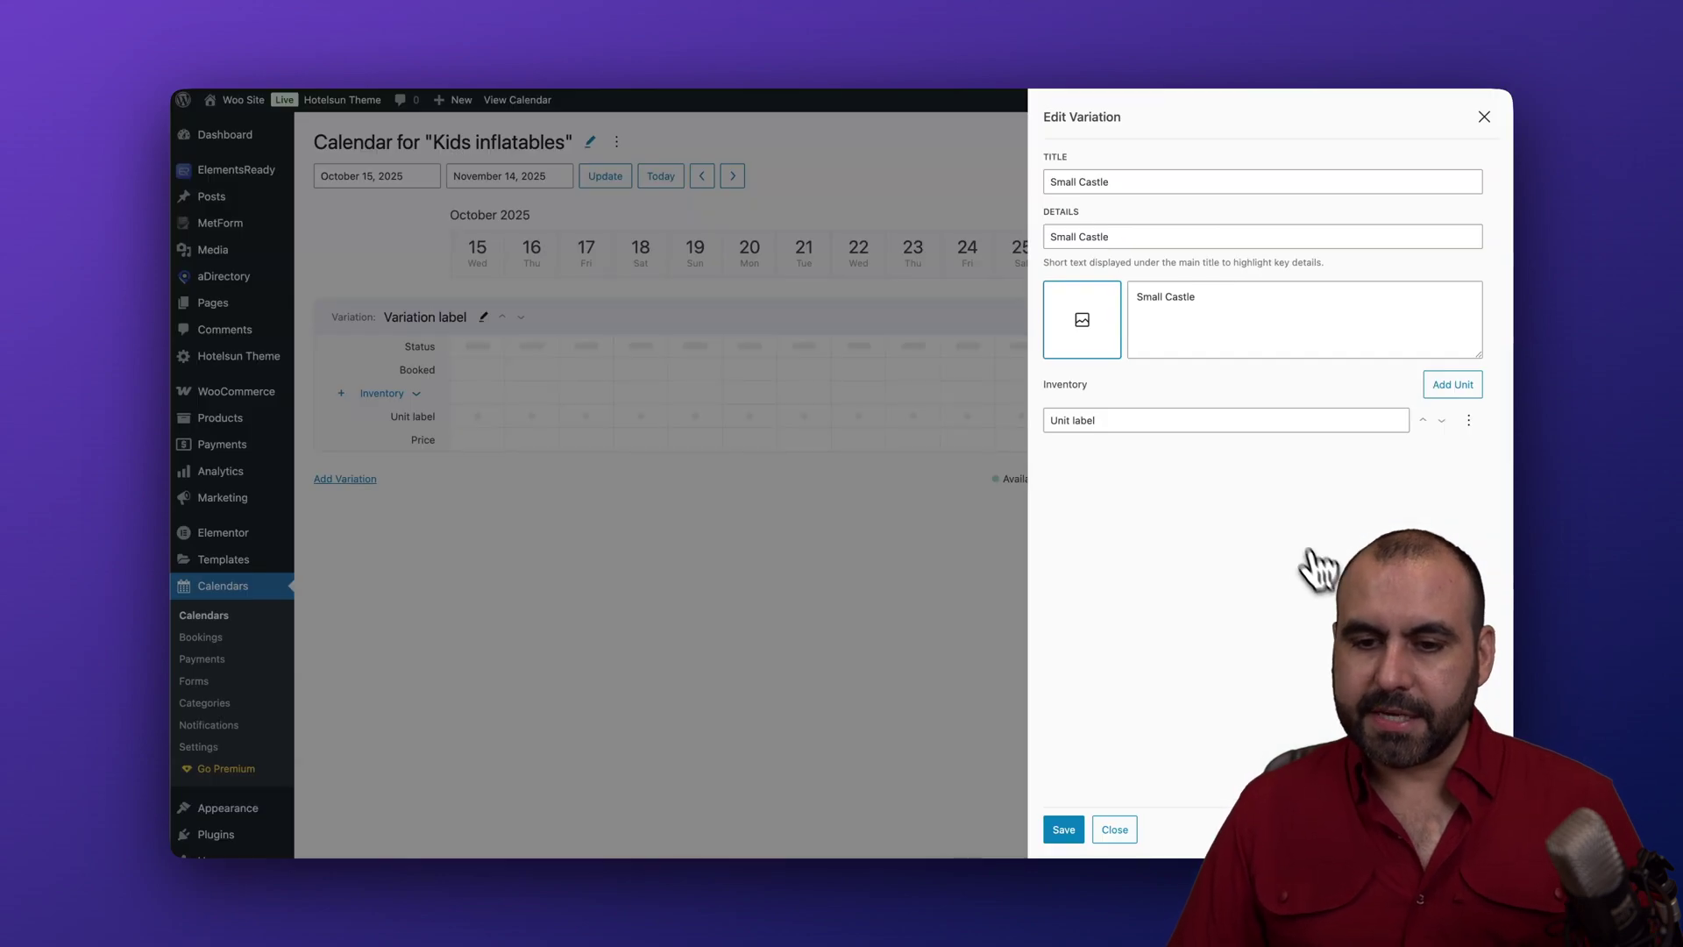
Rename the variation's first inventory unit to "Small Castle 1".
click(1114, 420)
triple_click(1114, 420)
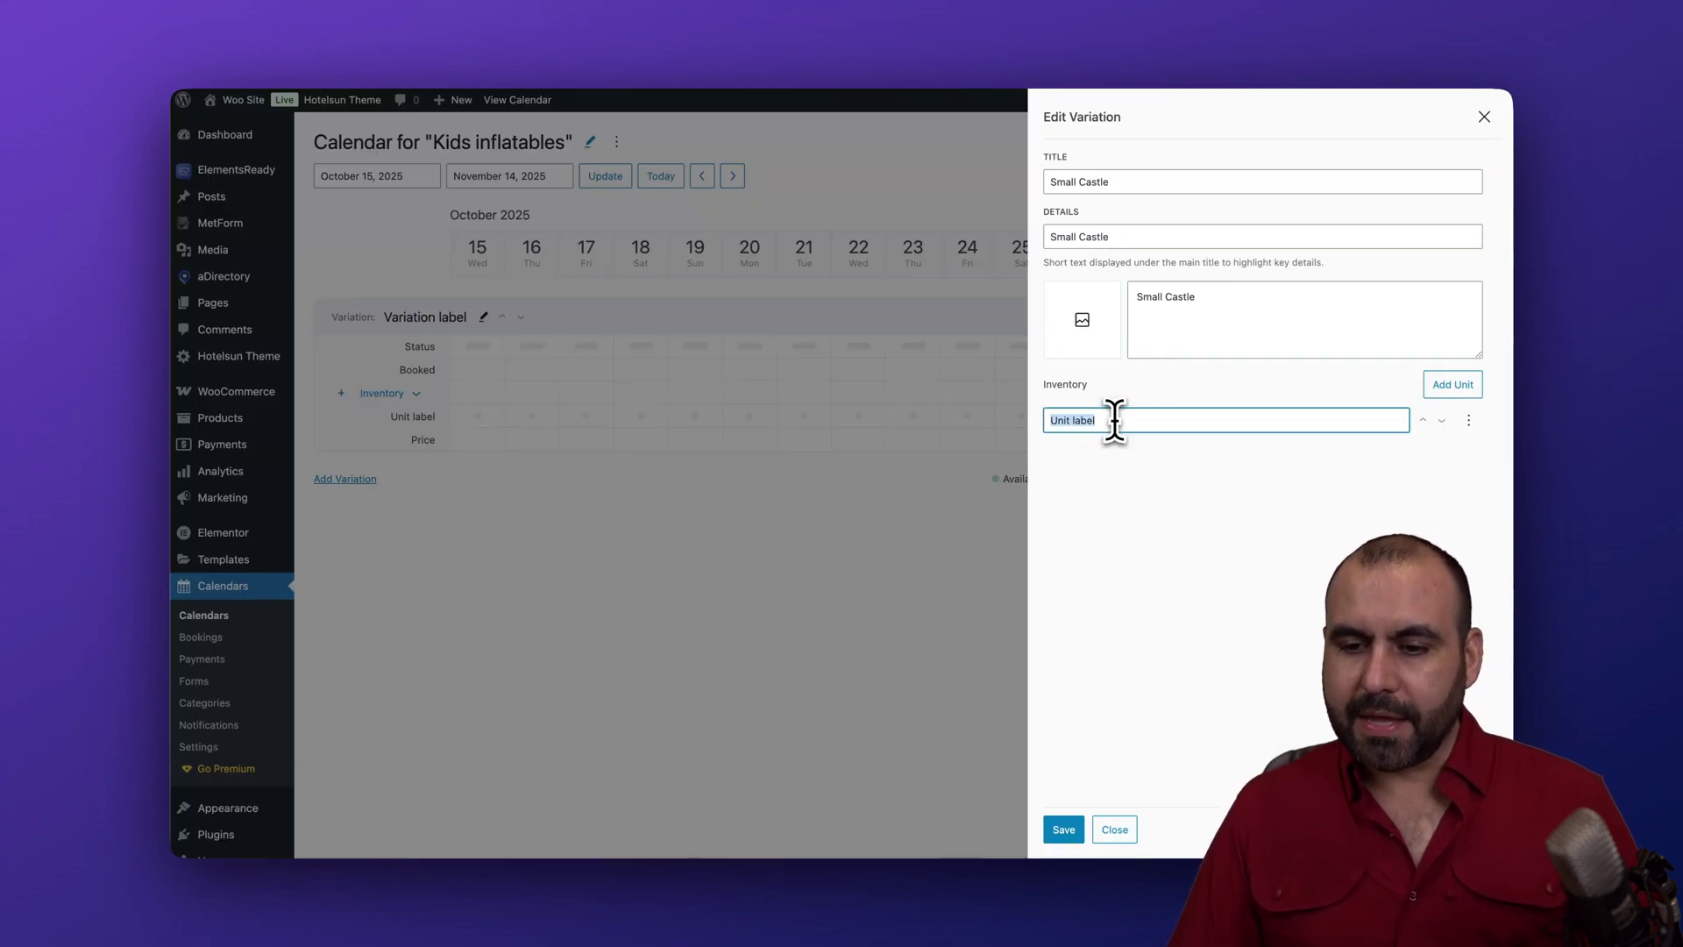
text(Small Castle 1)
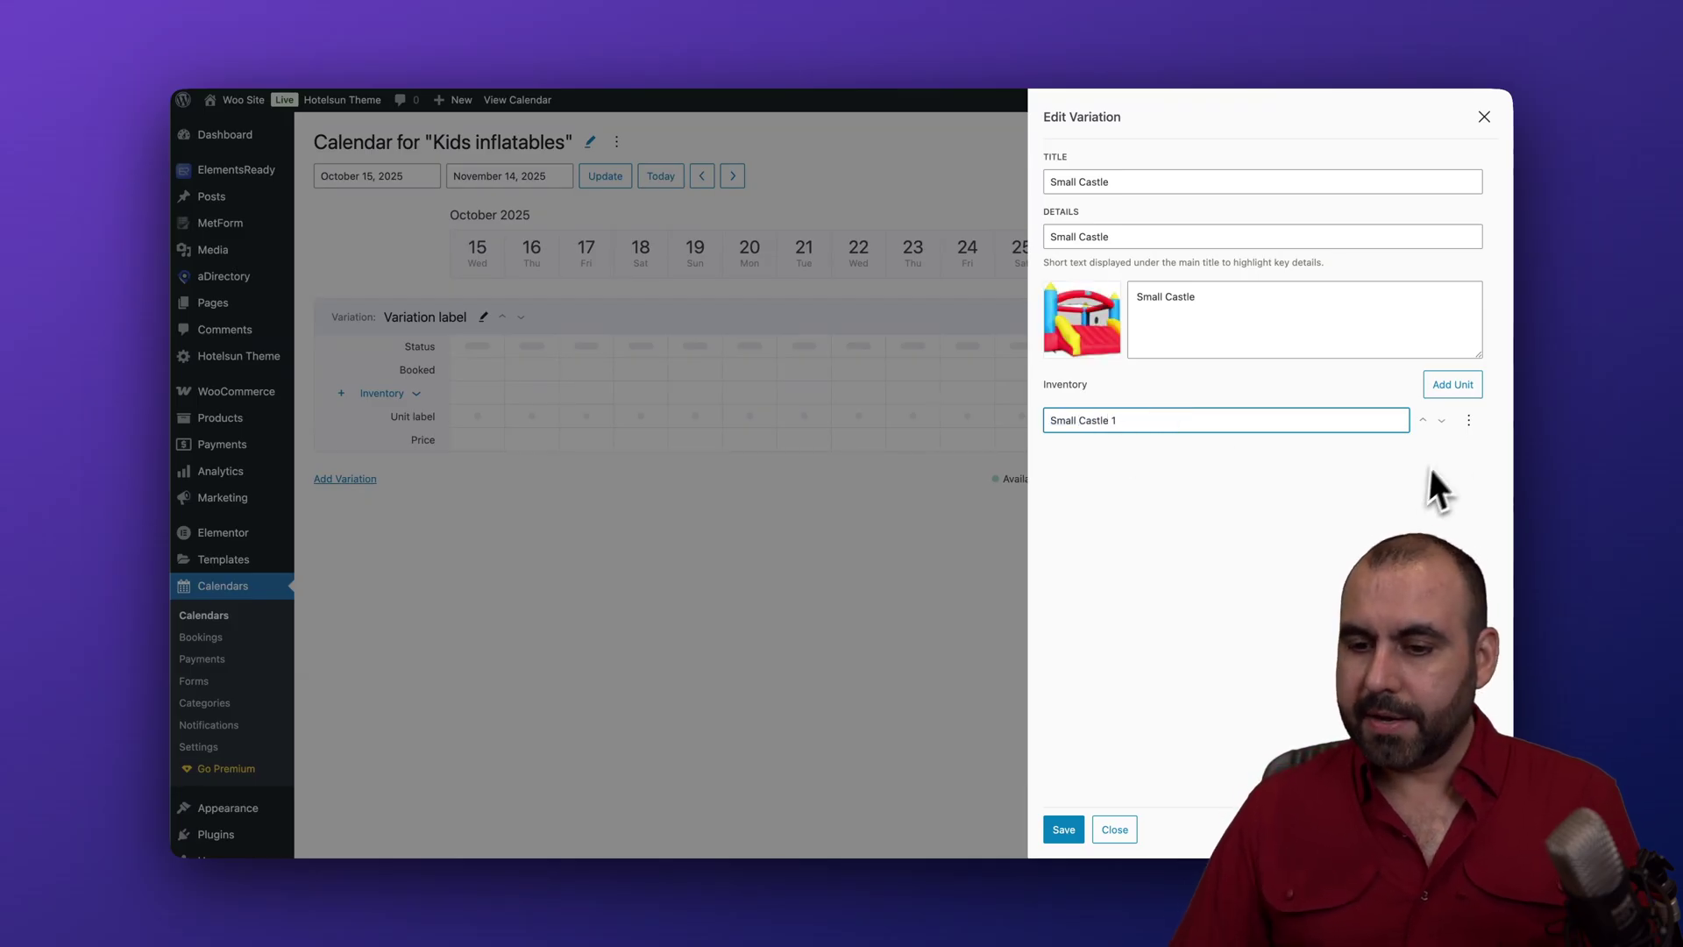
Add a second inventory unit named "Small Castle 2" and save the variation.
click(1448, 387)
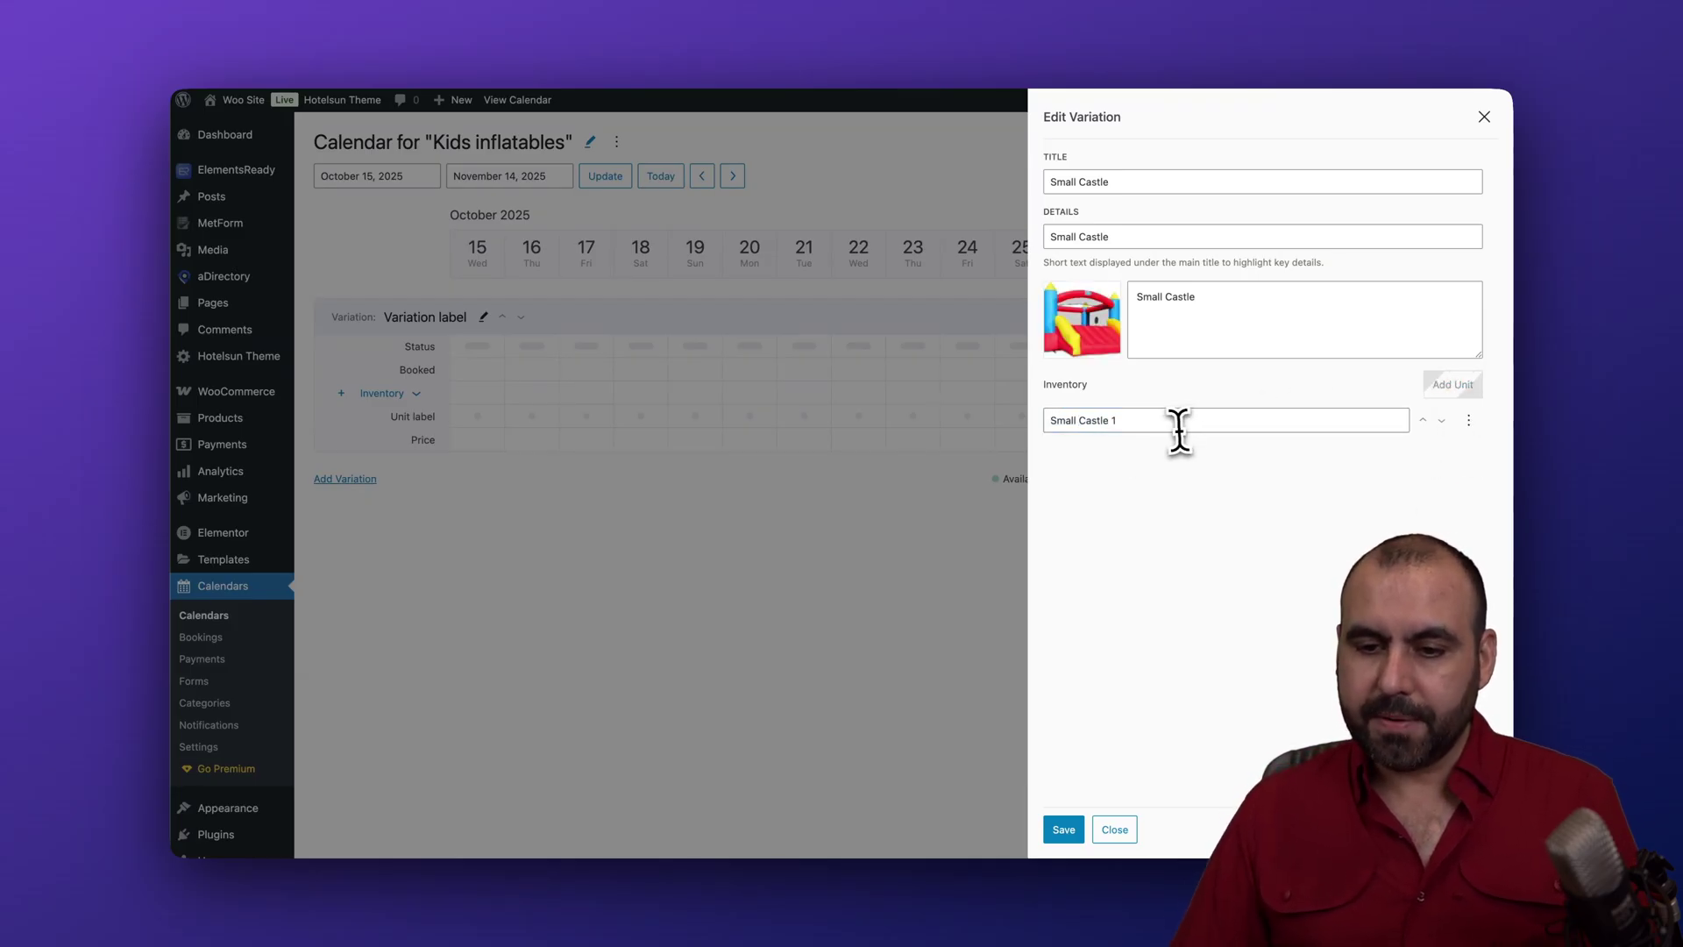
triple_click(1124, 424)
key(super+c)
triple_click(1138, 459)
key(super+v)
key(BackSpace)
text(2)
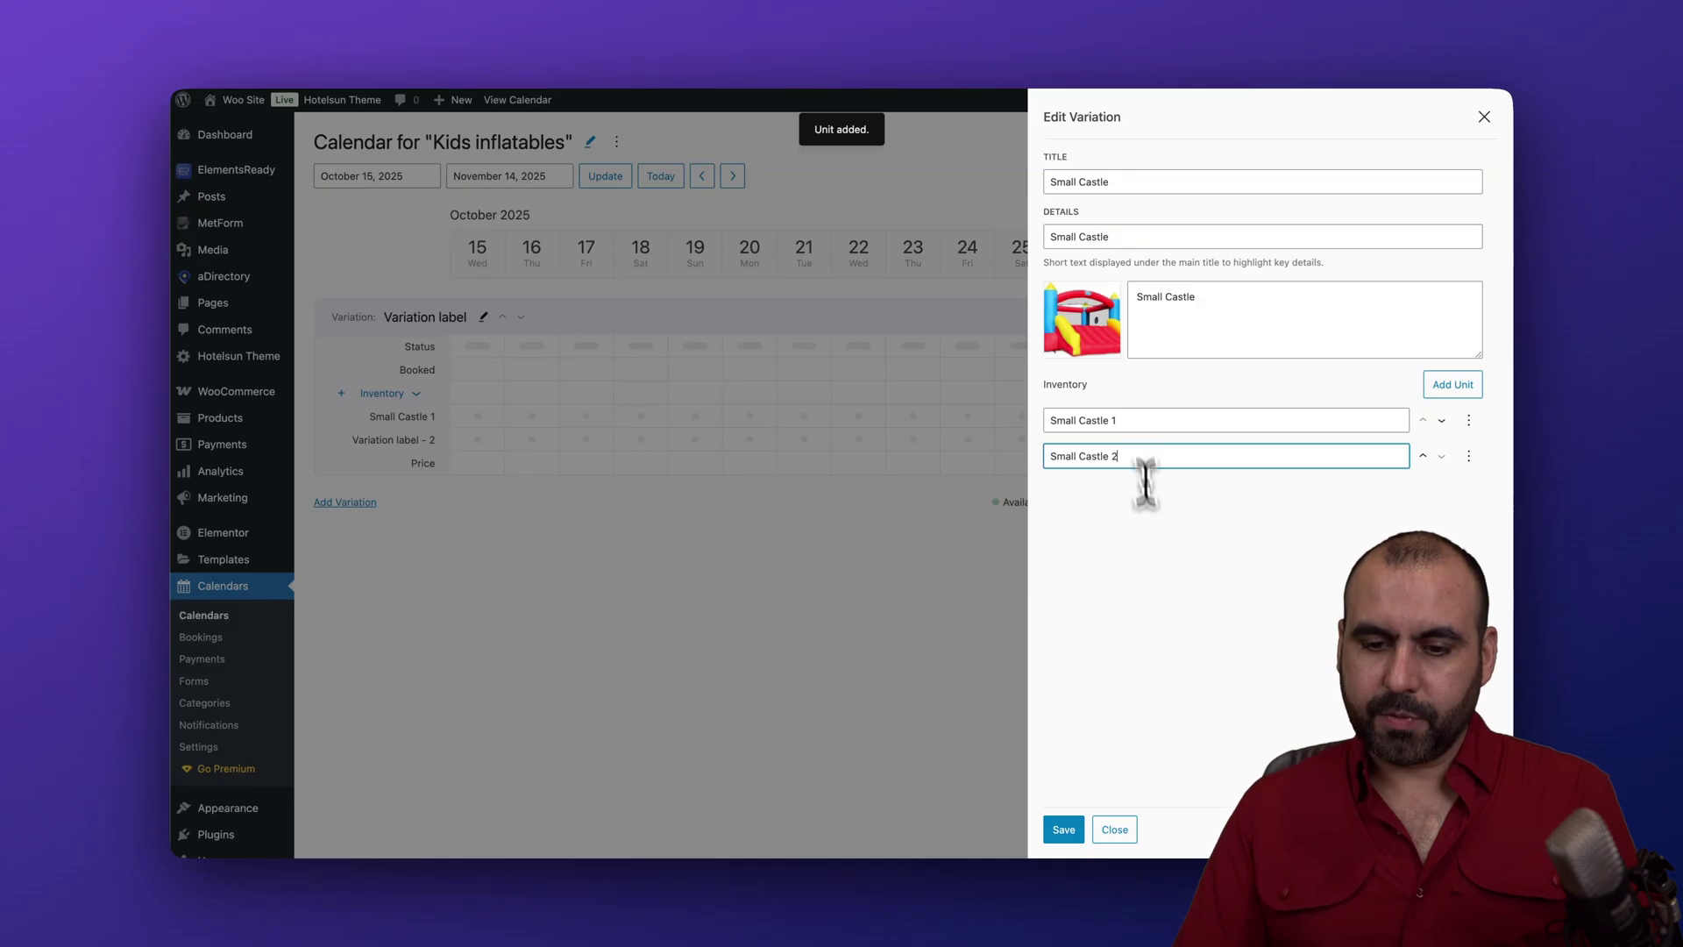
click(1063, 829)
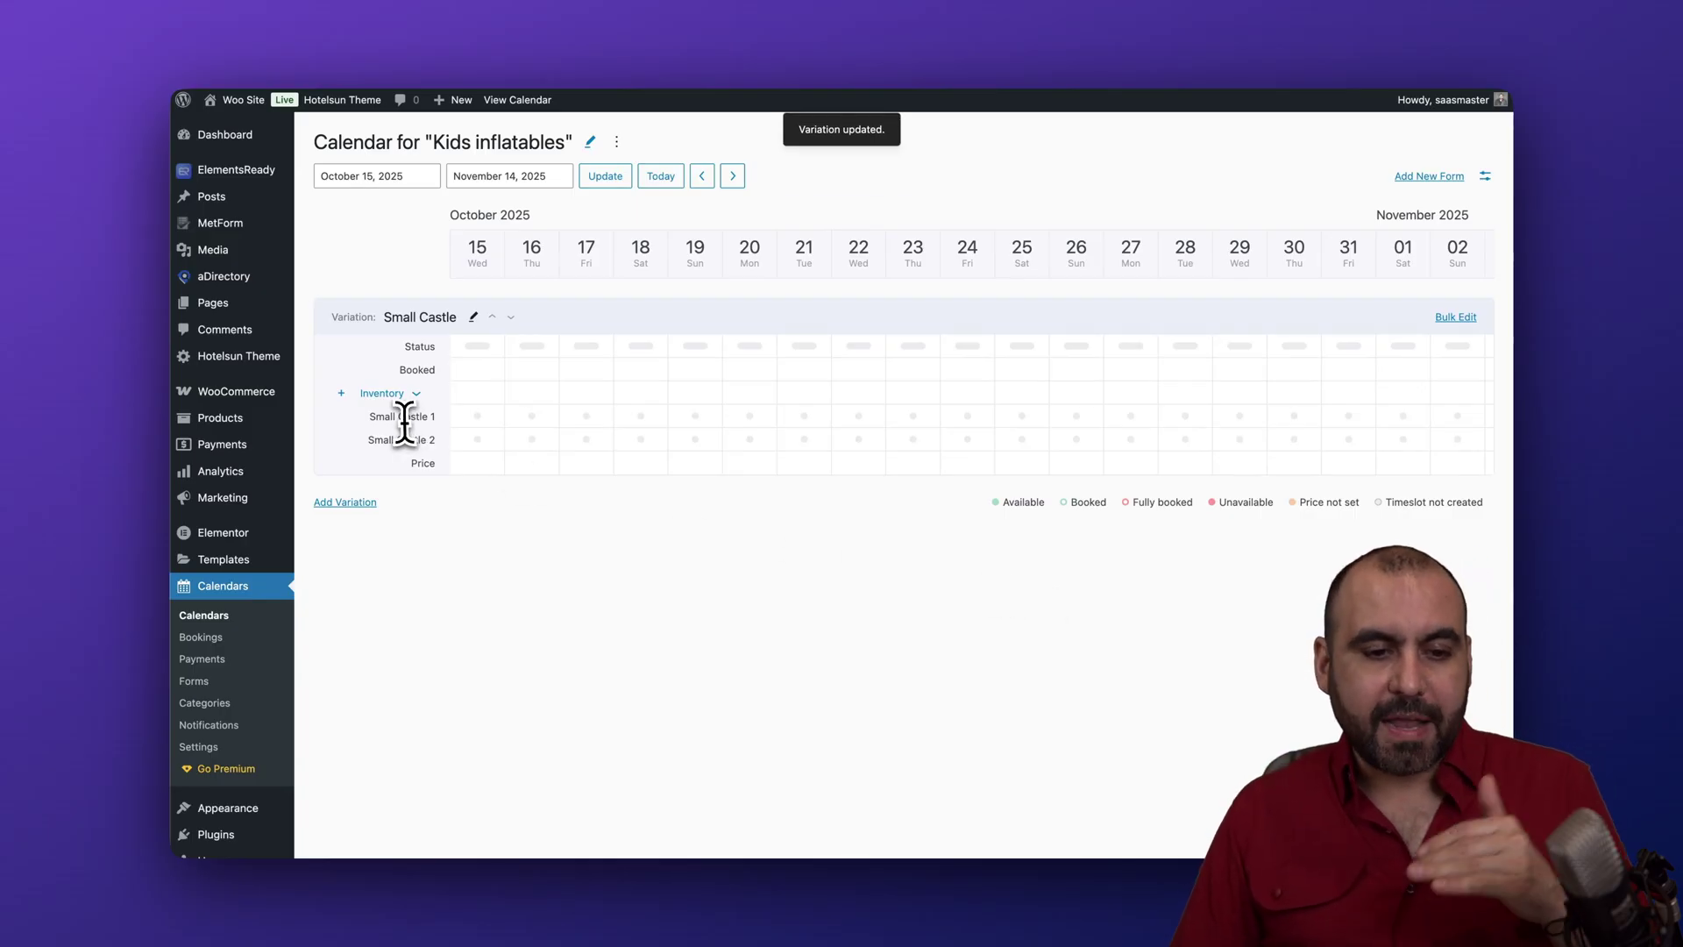
Set the Small Castle 1 unit to Available from October 15 to October 27, 2025.
drag(377, 416, 450, 415)
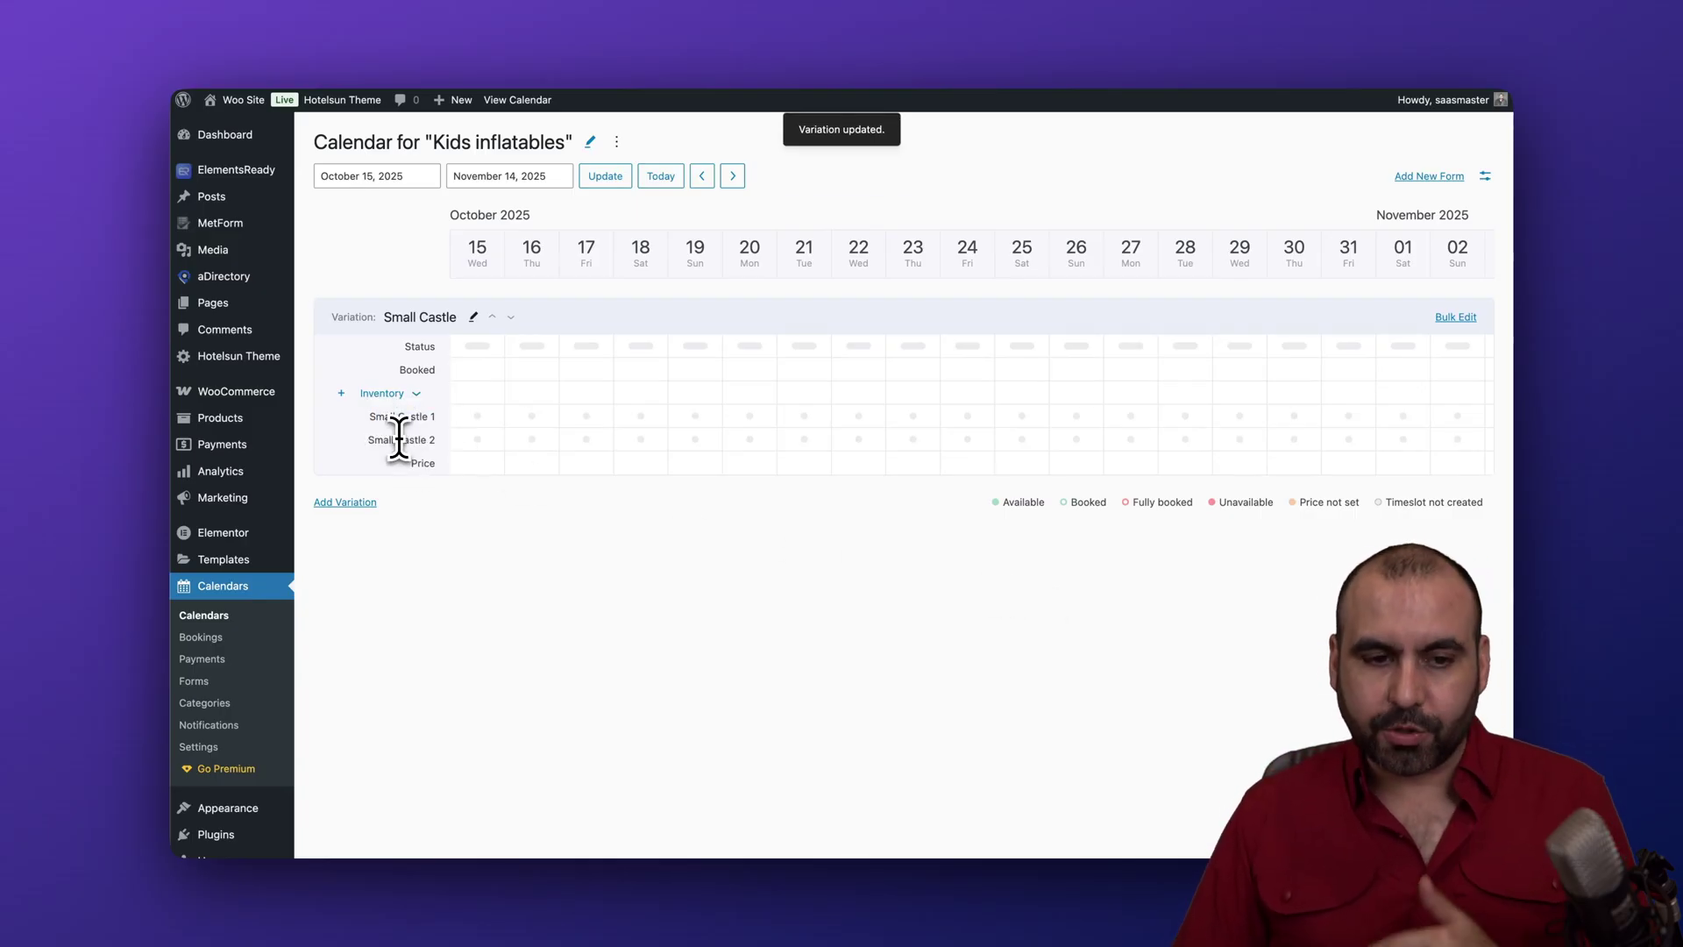
click(478, 424)
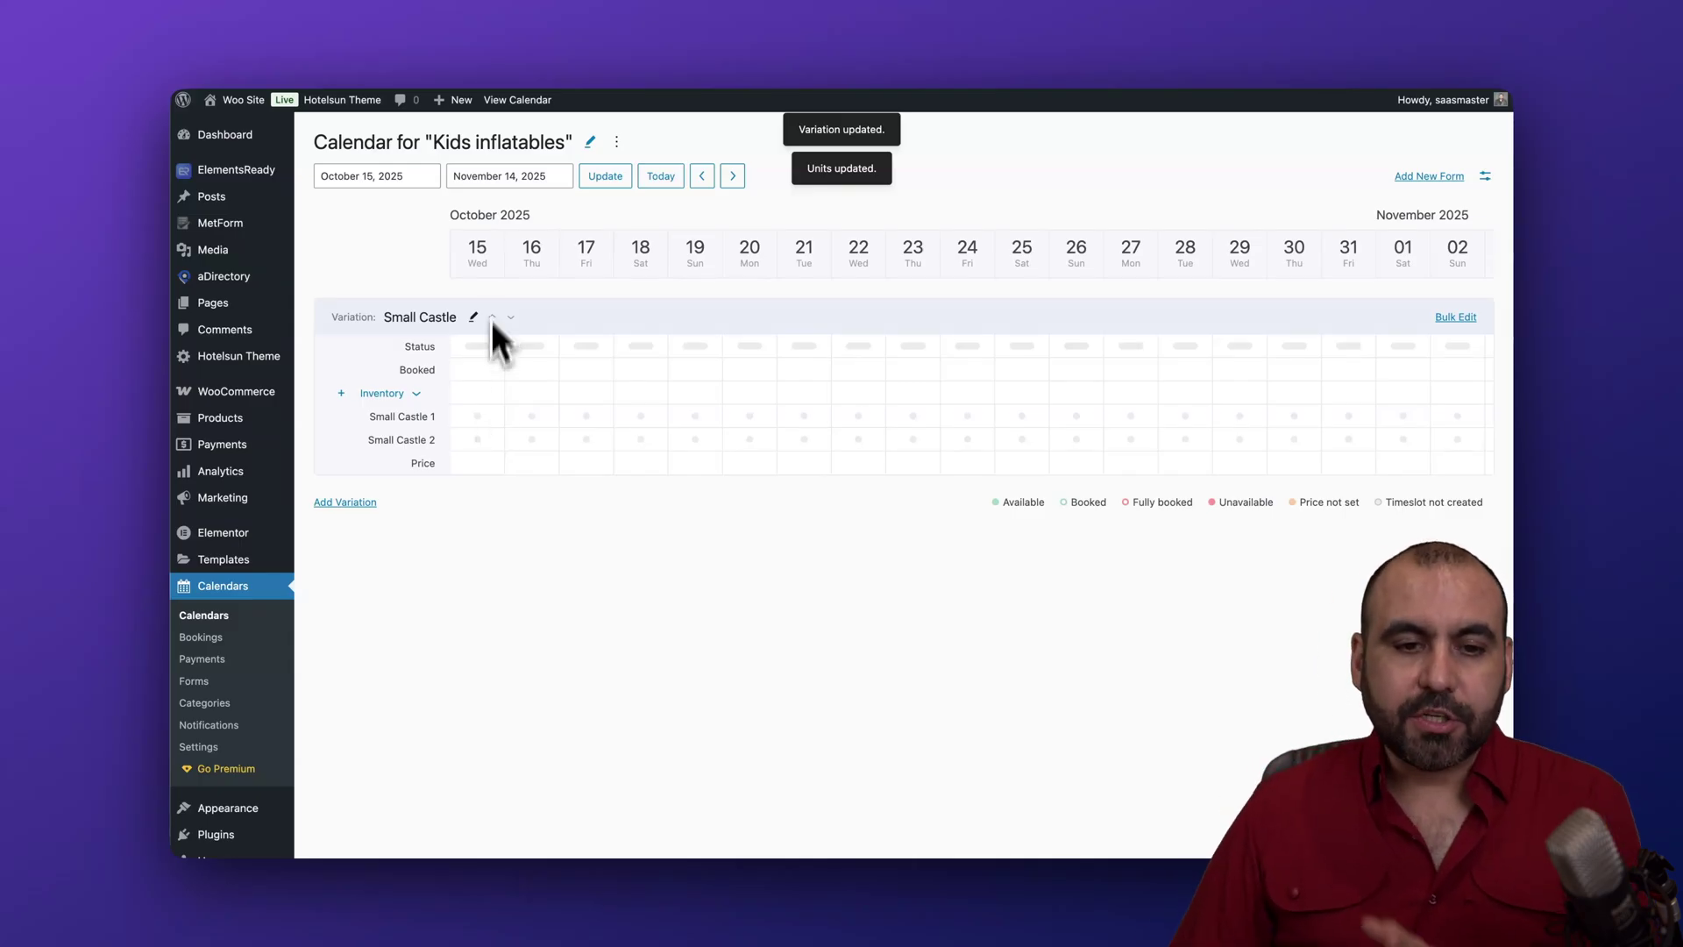
drag(511, 421, 1063, 424)
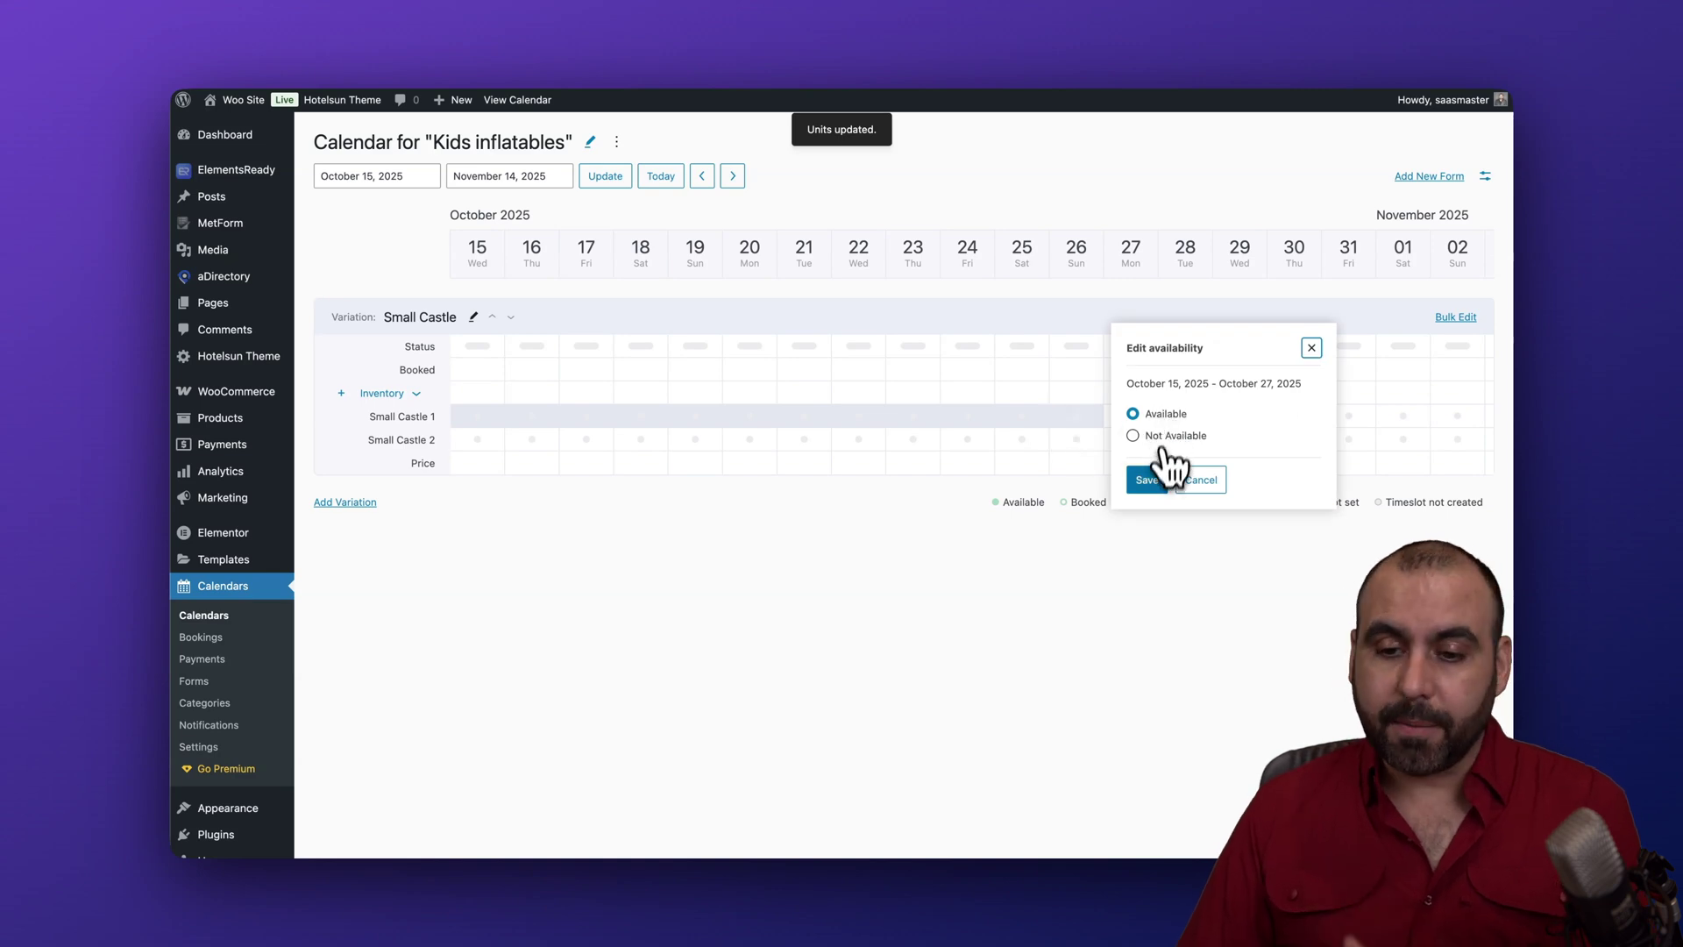
click(1150, 488)
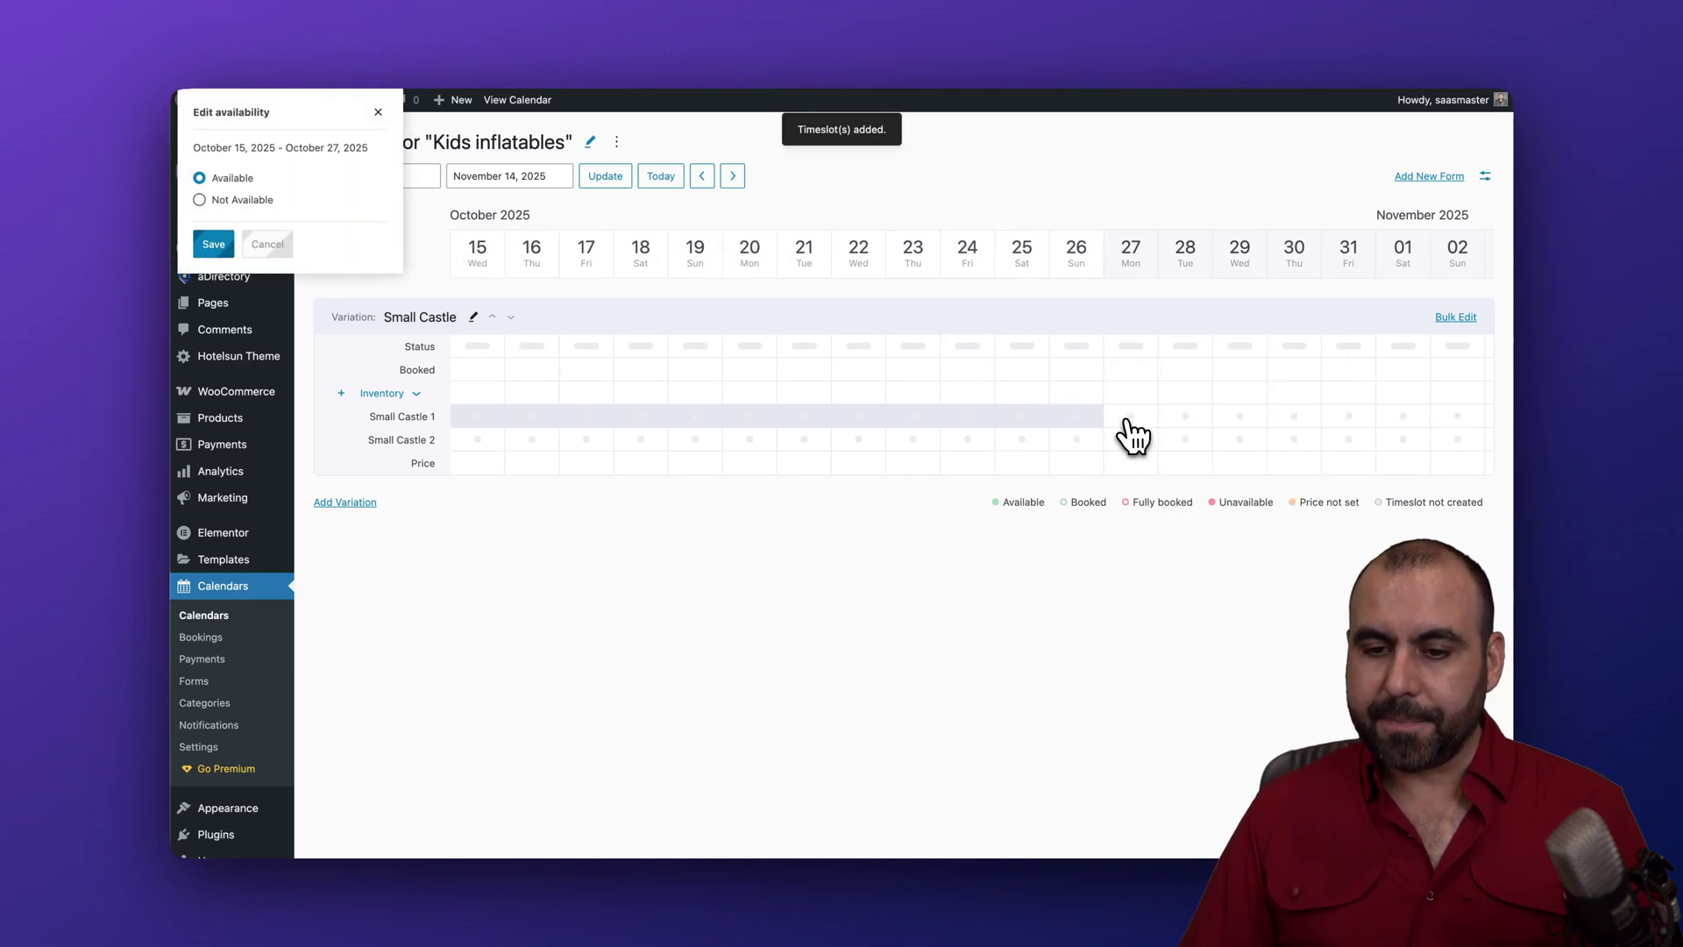
click(224, 248)
Set Small Castle 1 to Not Available for October 27 to 30, and Small Castle 2 to Available for October 15 to 27.
drag(1129, 419, 1290, 423)
click(1297, 437)
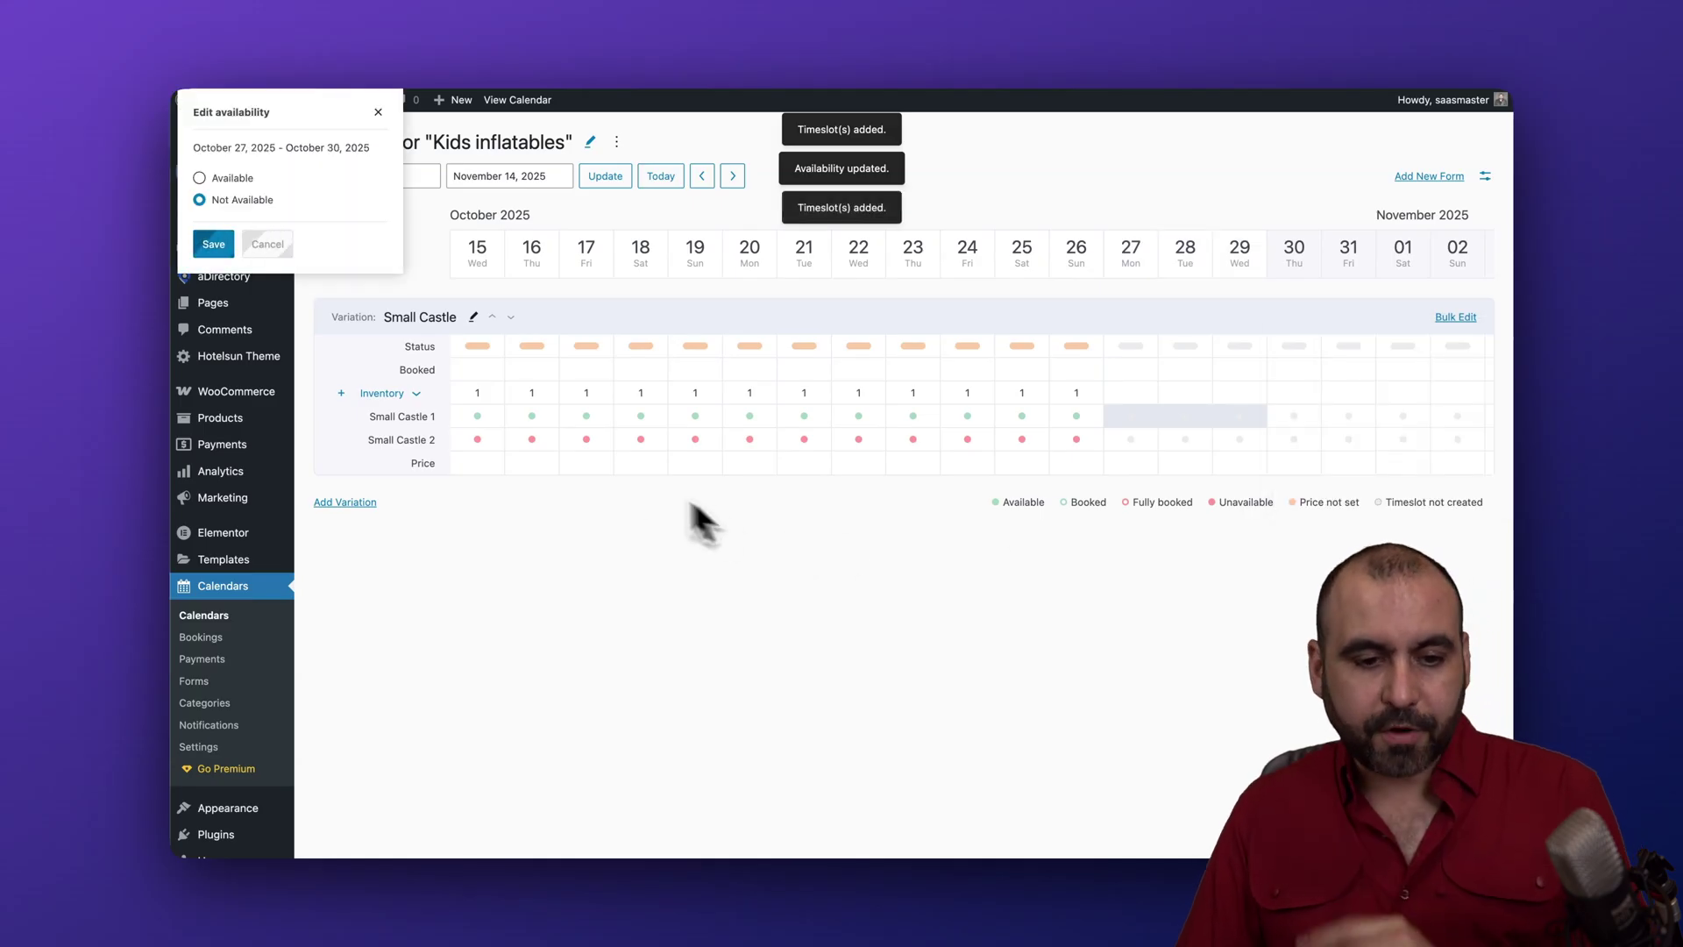
drag(503, 447, 1063, 451)
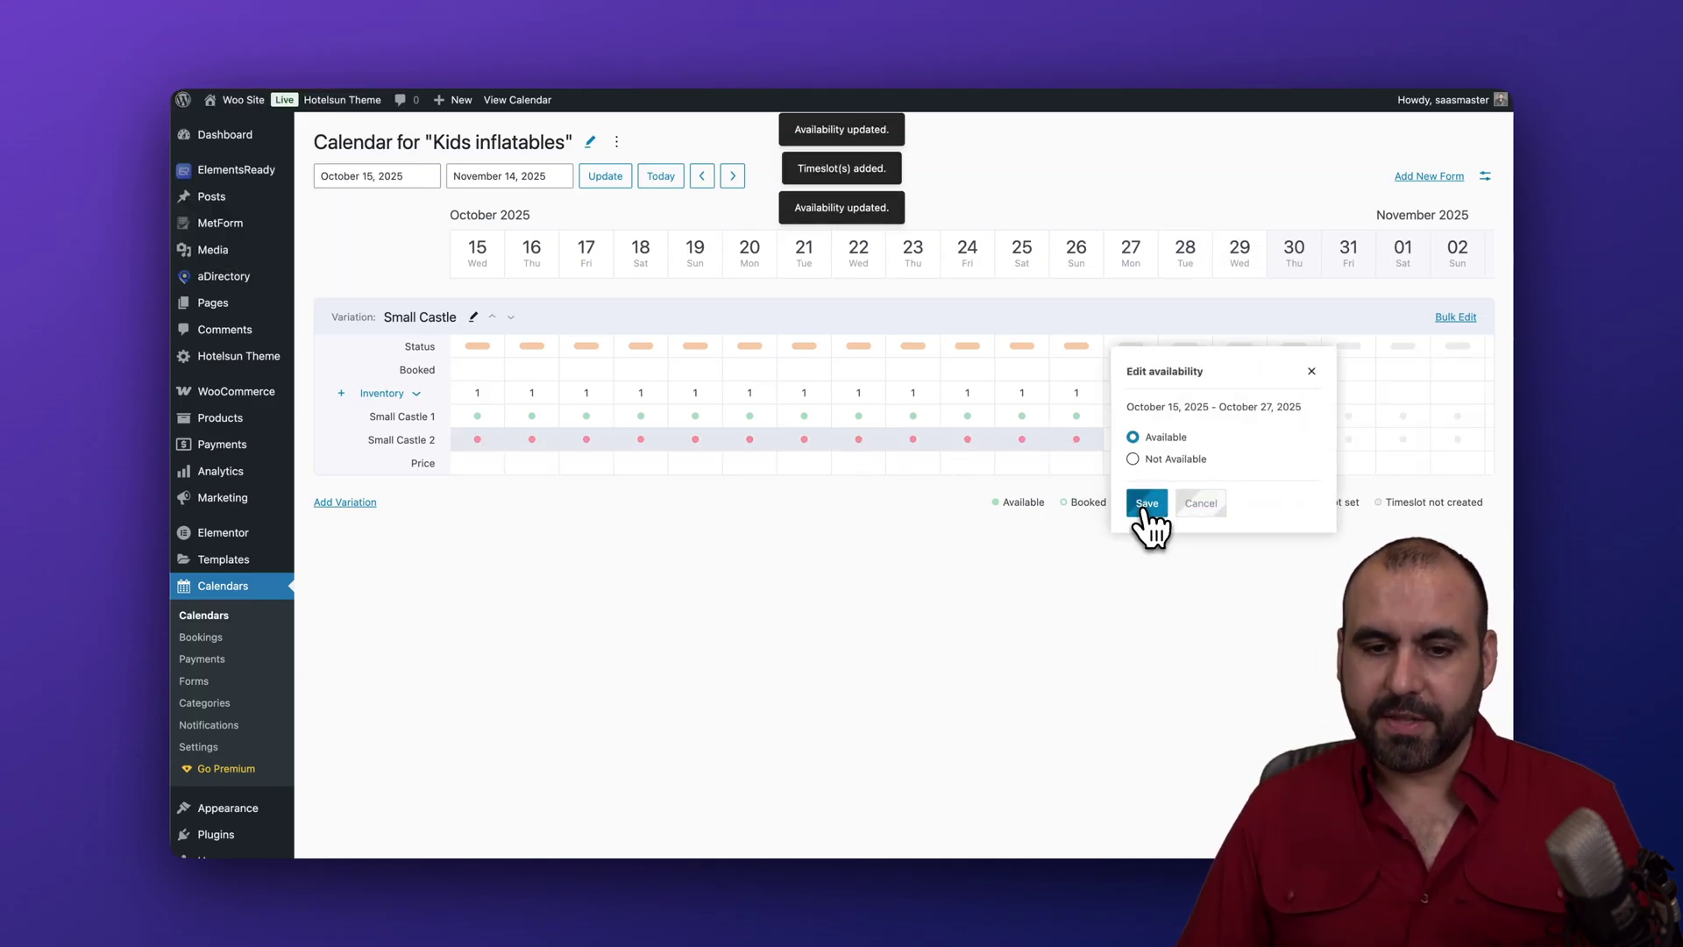
click(1146, 503)
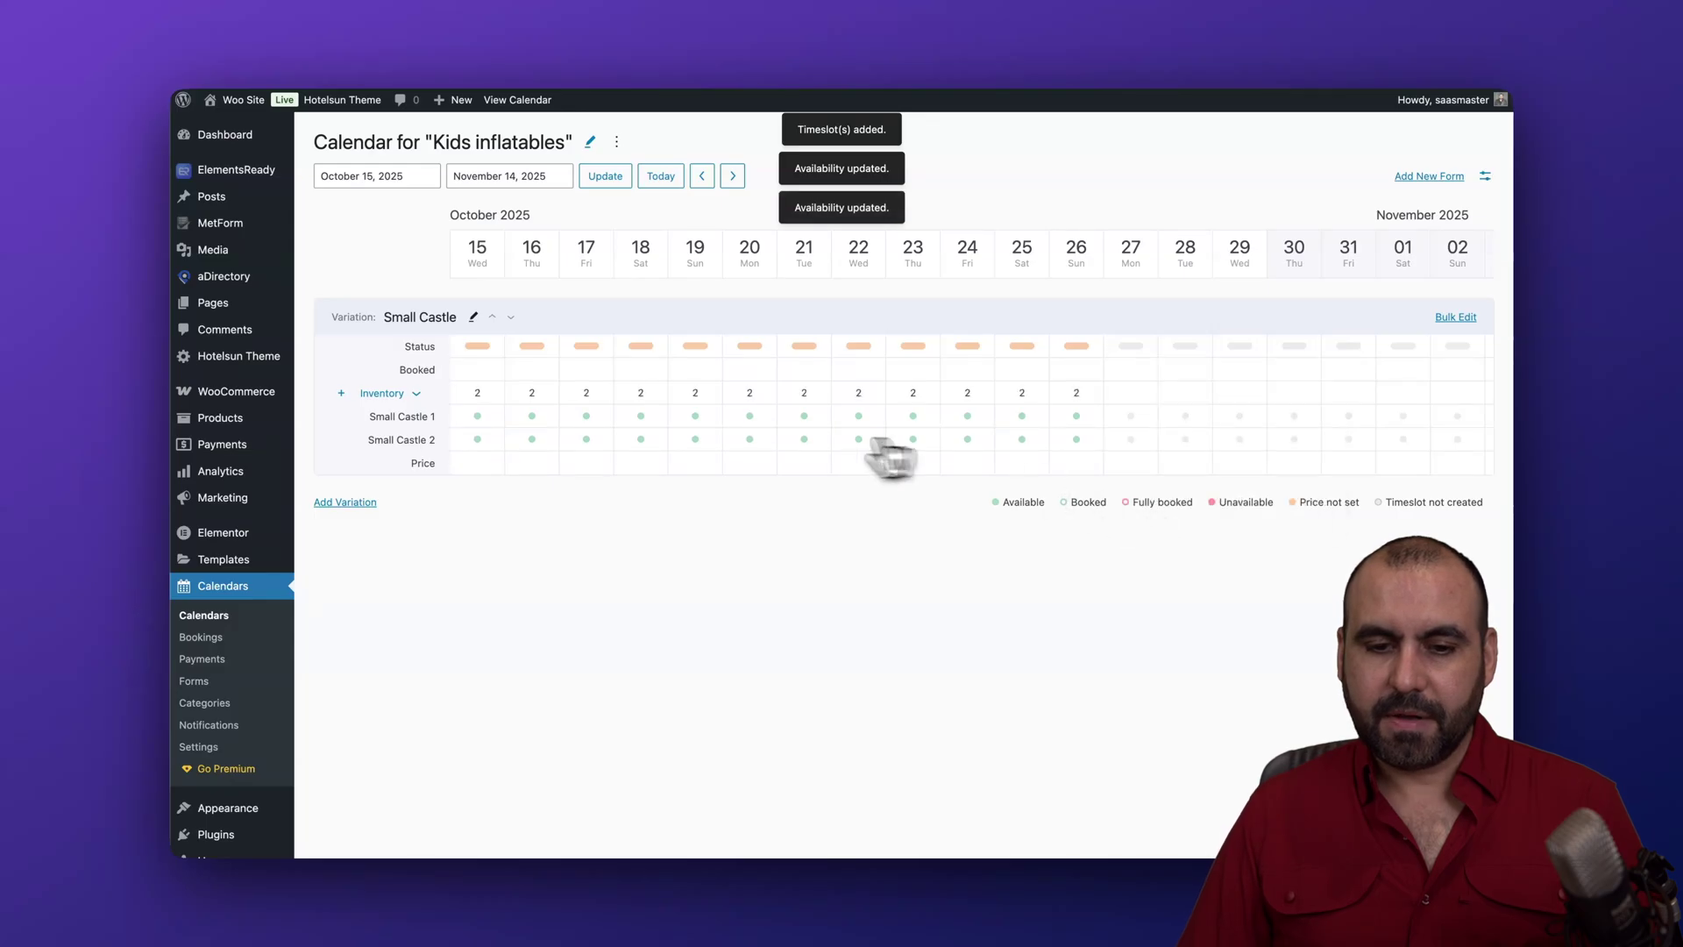
Set both Small Castle units to Not Available on October 20.
drag(751, 422, 756, 451)
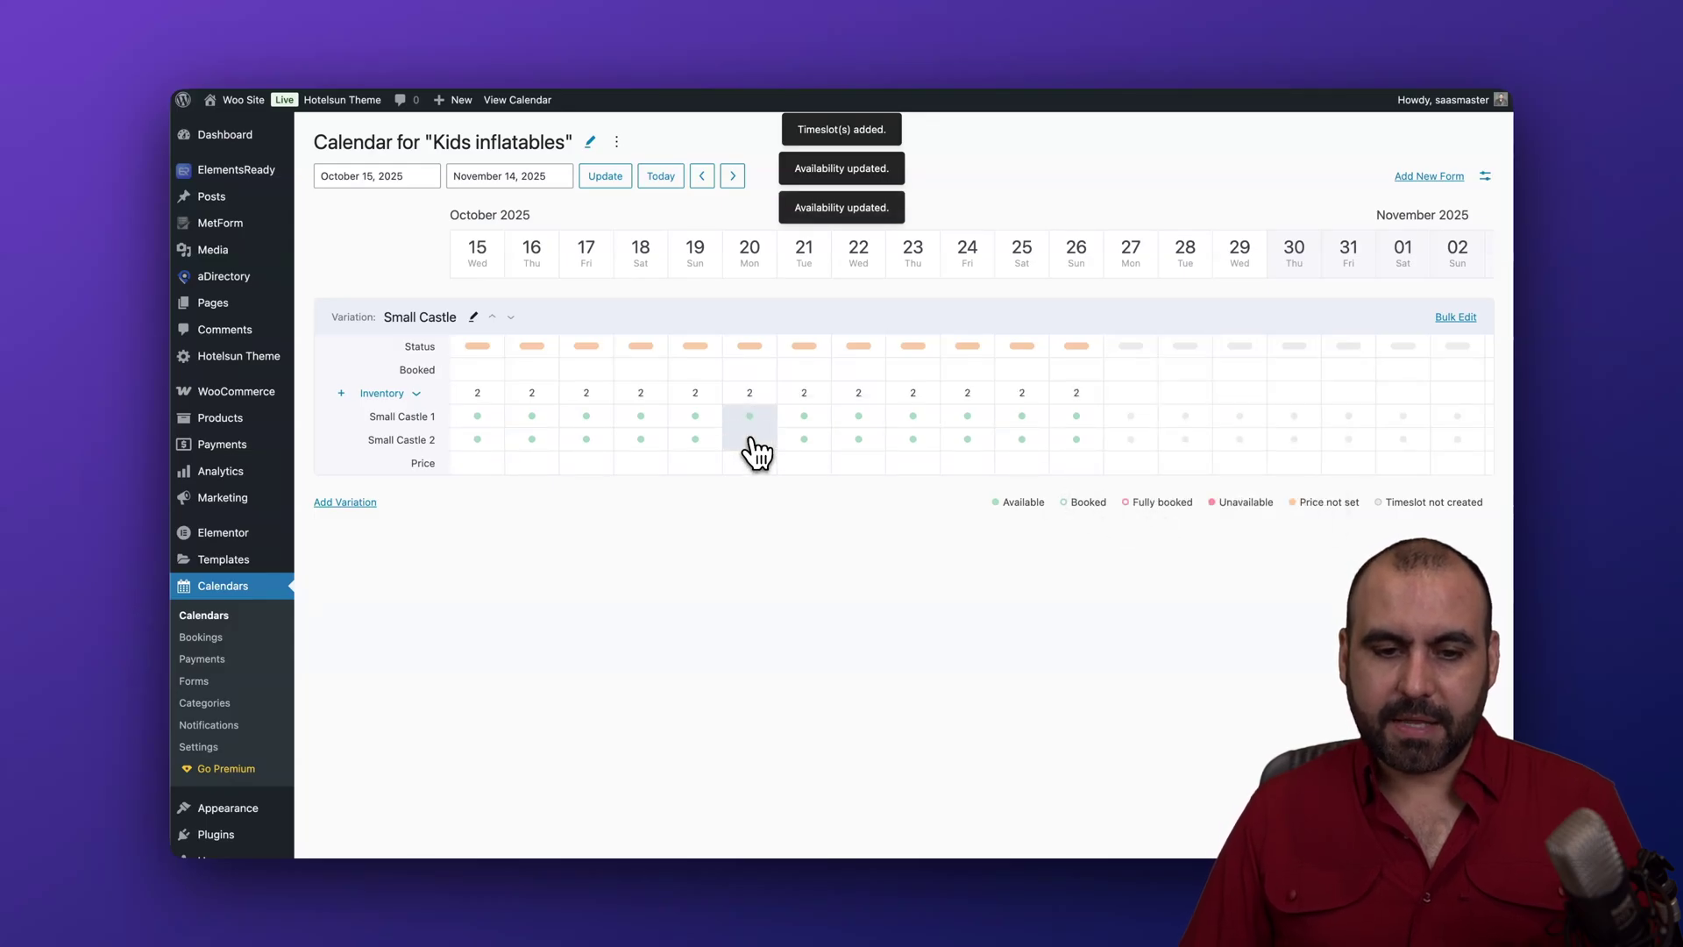
click(807, 459)
click(826, 503)
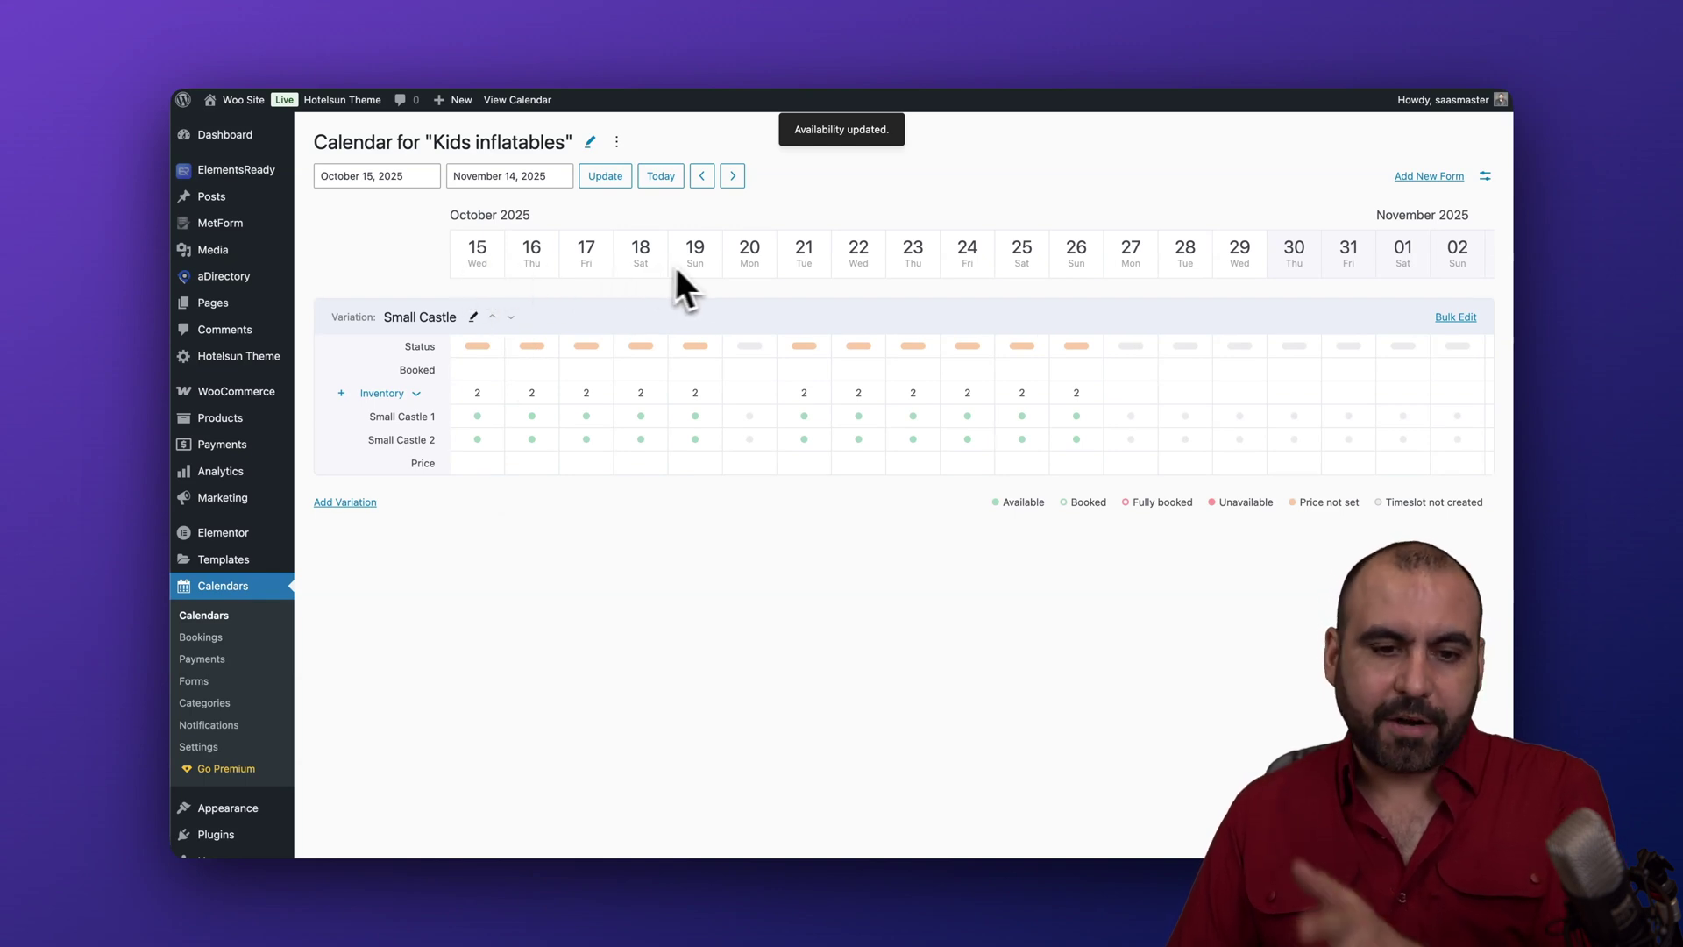
Set the Small Castle price to 100 for October 15 to October 17.
drag(473, 465, 592, 473)
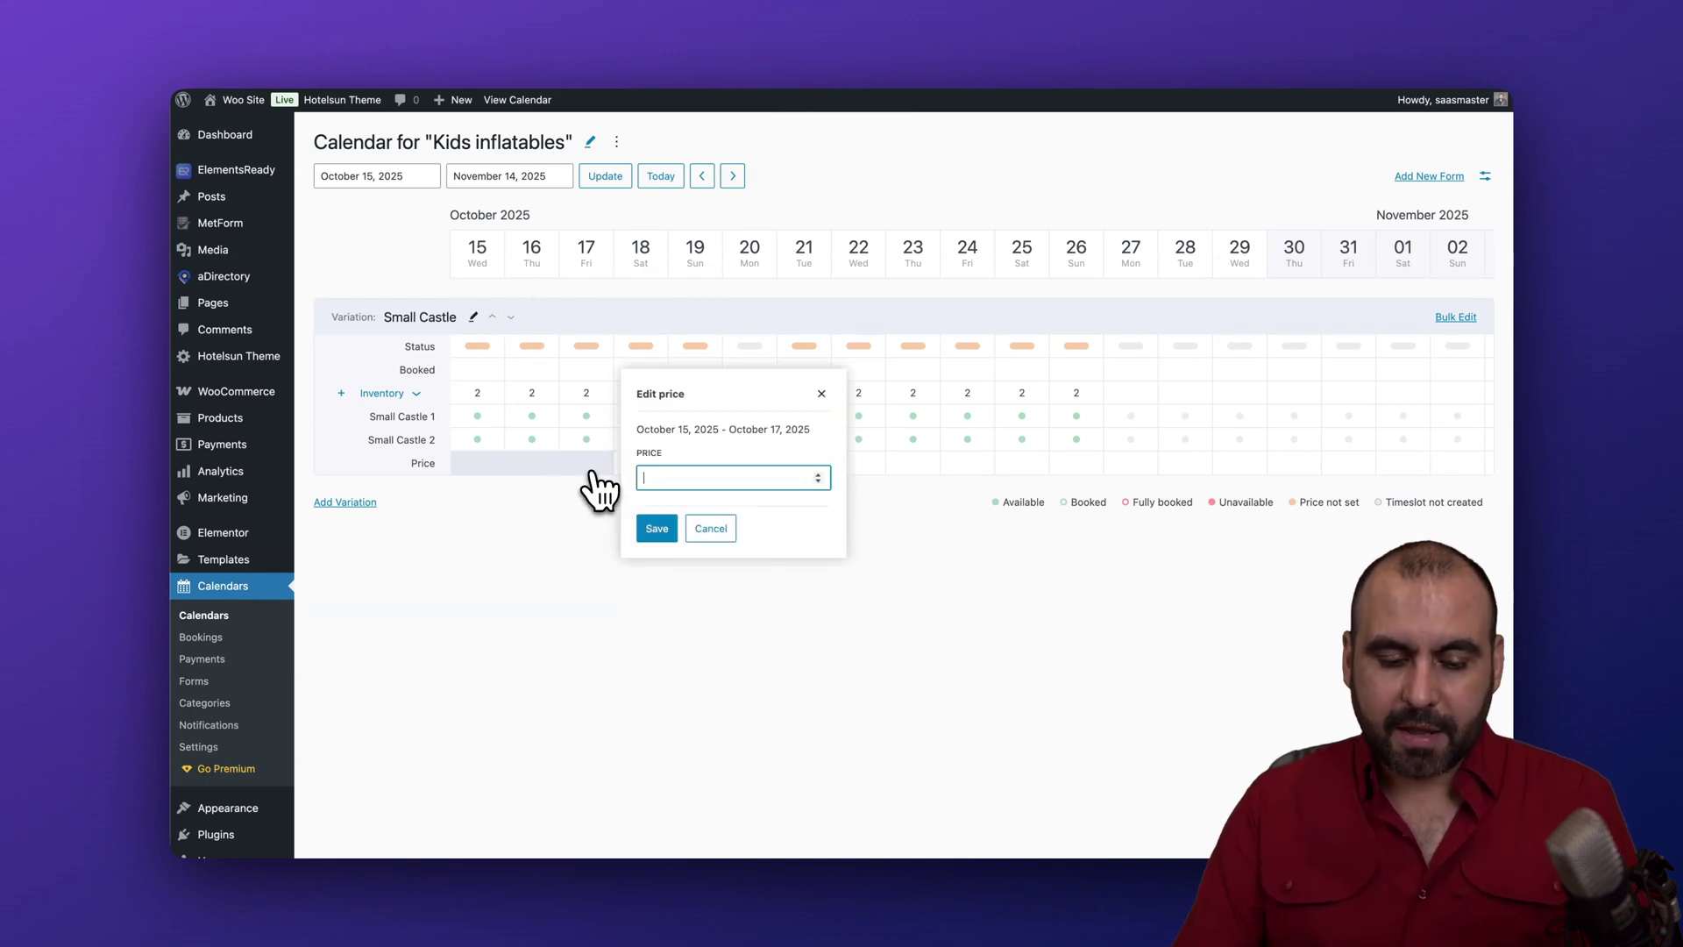
click(664, 536)
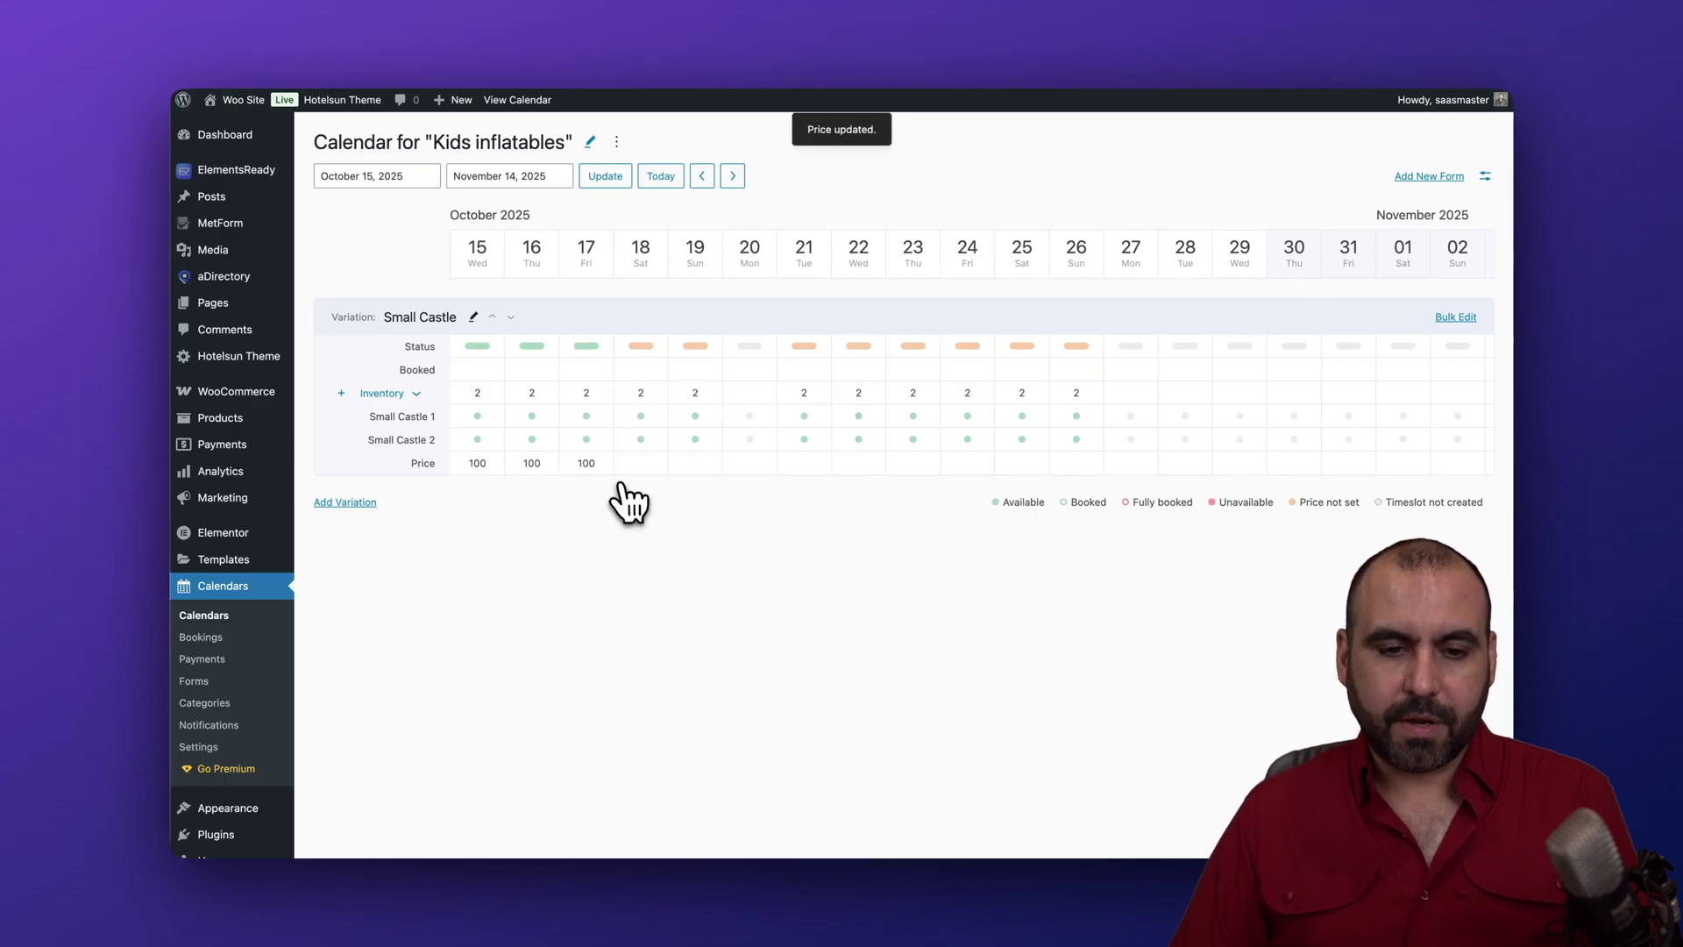
Set the Small Castle price to 150 for October 18 to 19 and to 100 for October 21 to 26.
drag(629, 465, 706, 465)
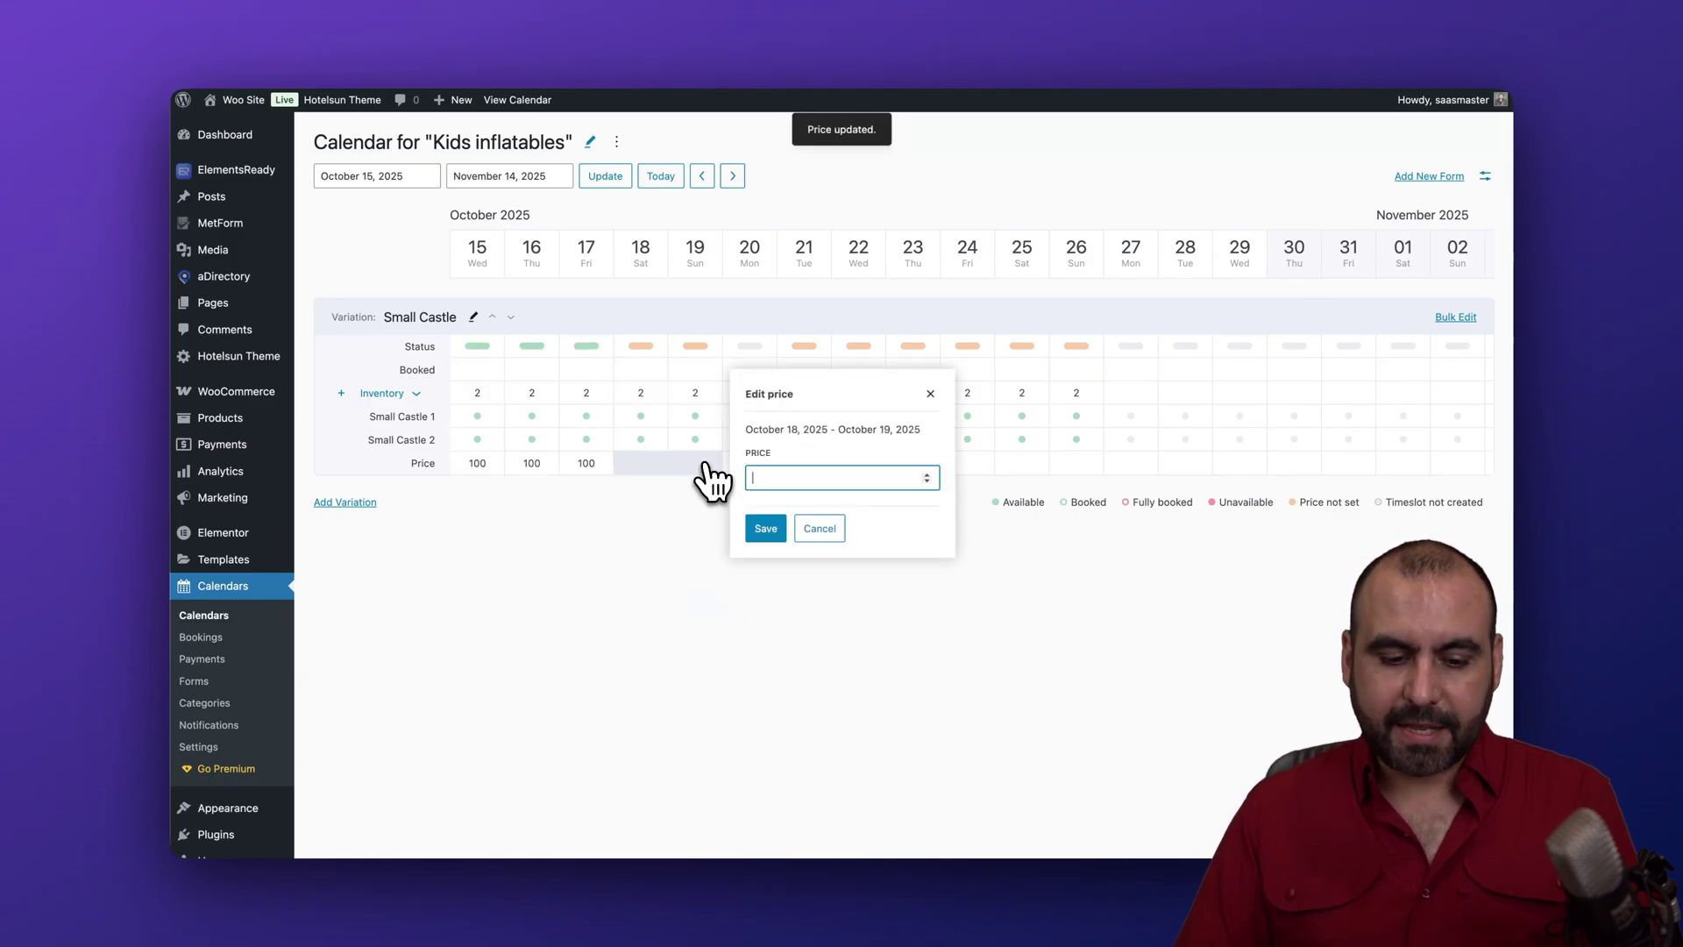
click(765, 529)
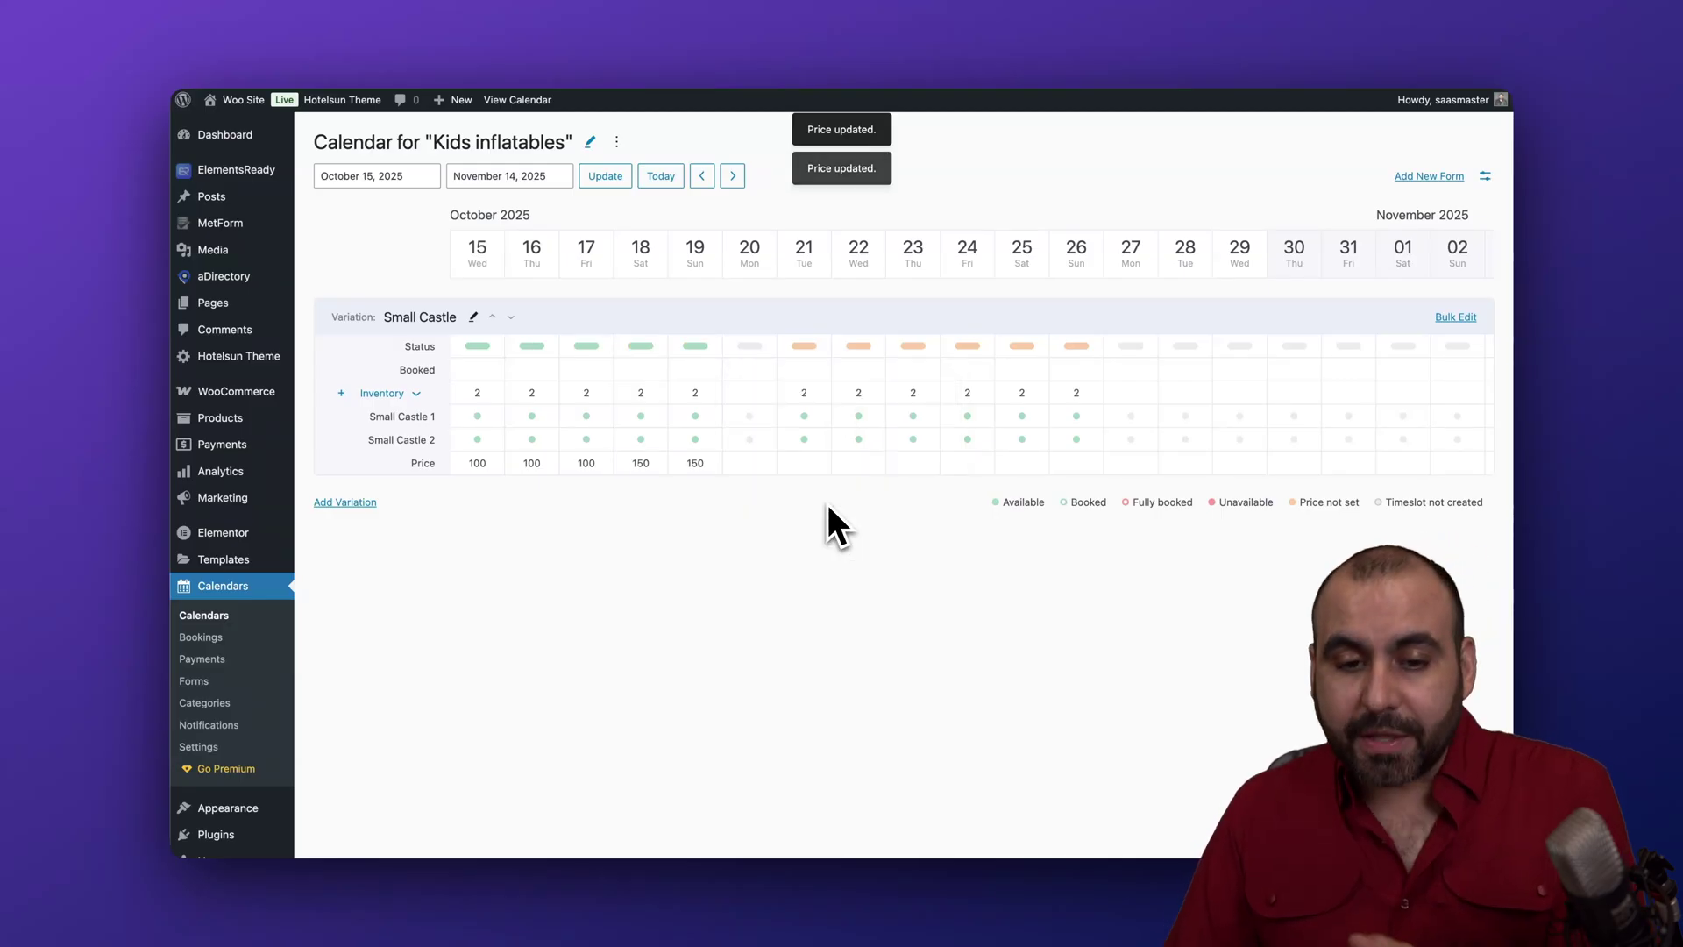
drag(797, 465, 1056, 463)
text(100)
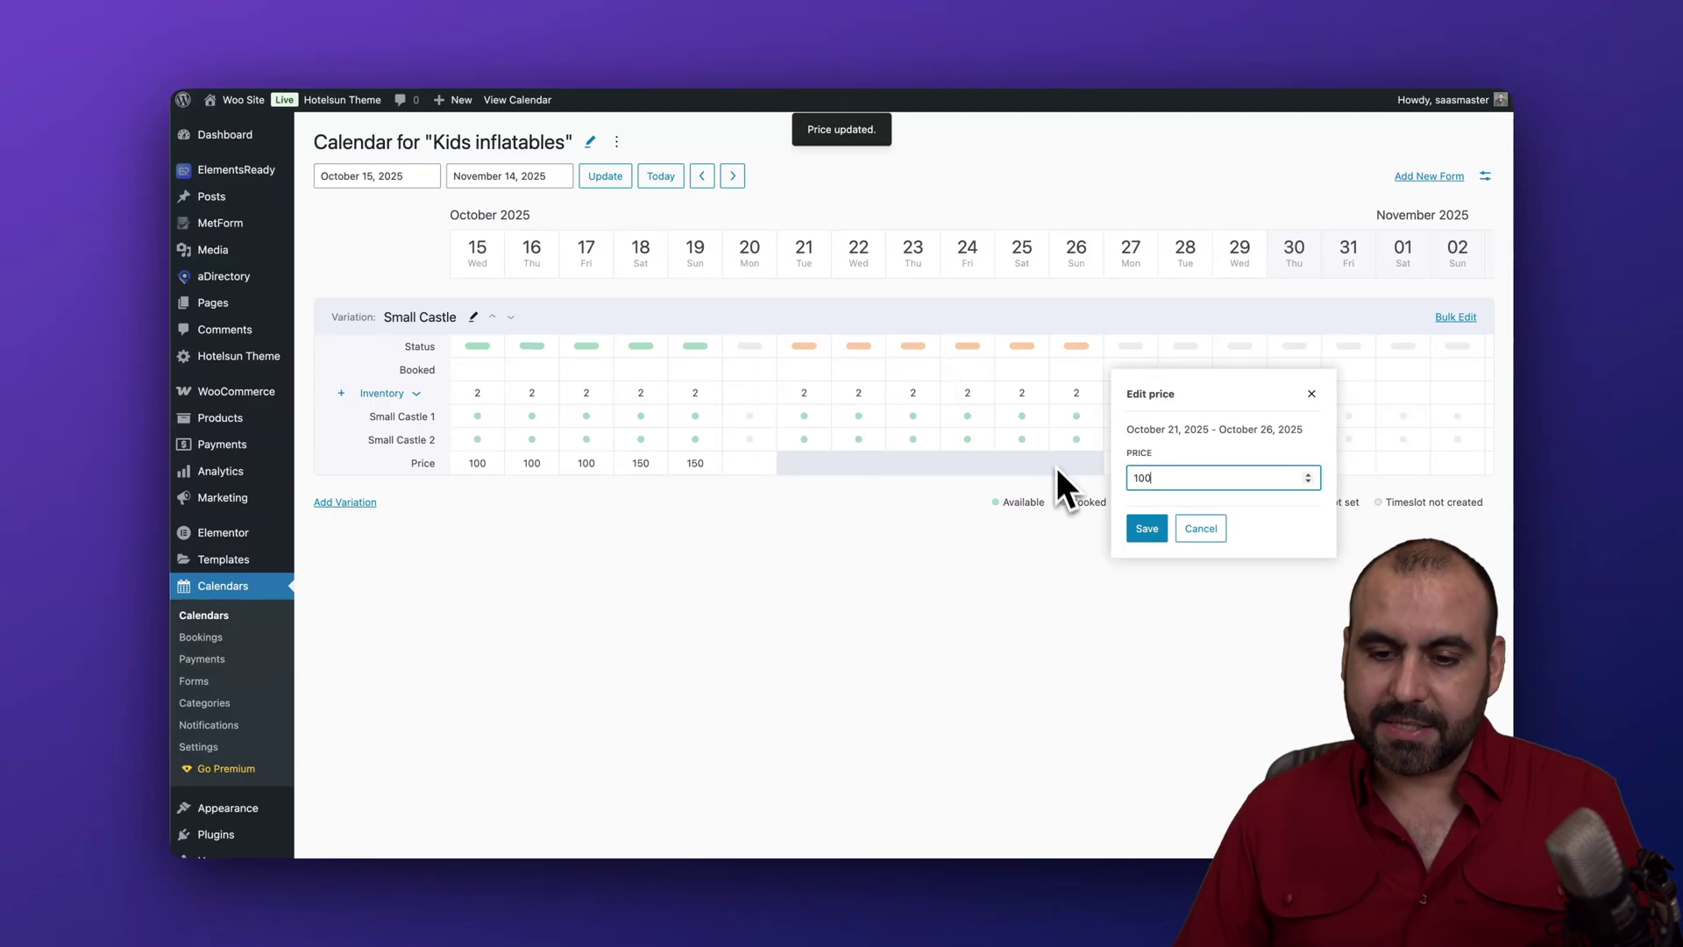
click(1143, 528)
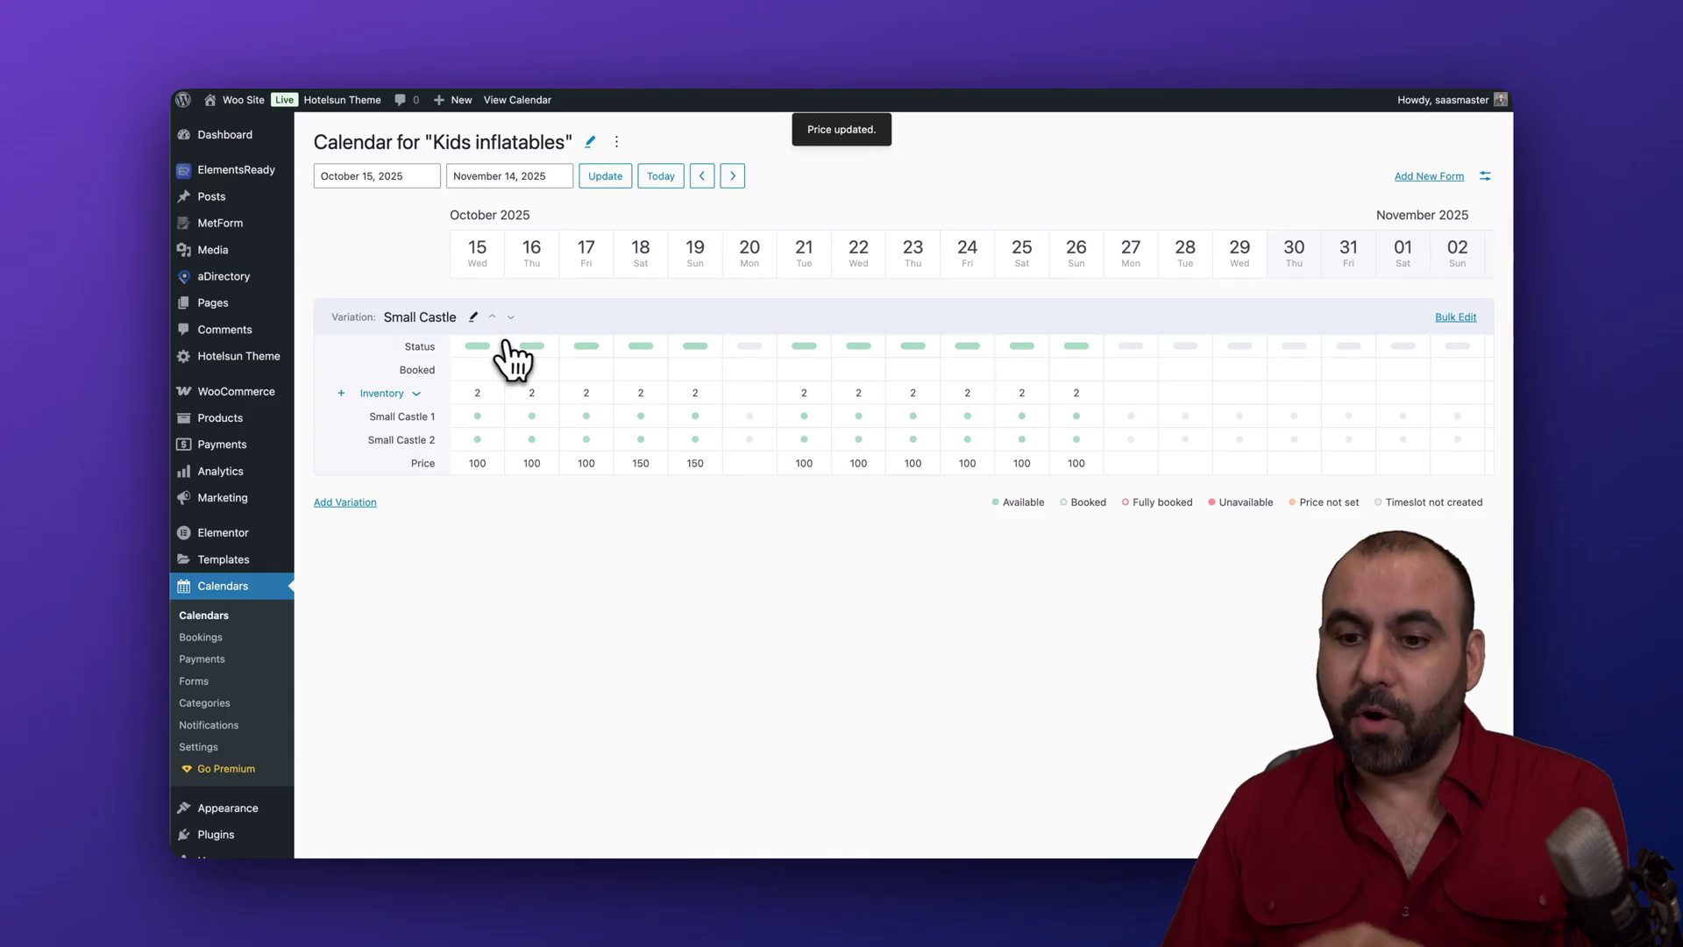
Start a new variation and assign it the inflatable water slide image 2.jpg from the media library.
click(364, 504)
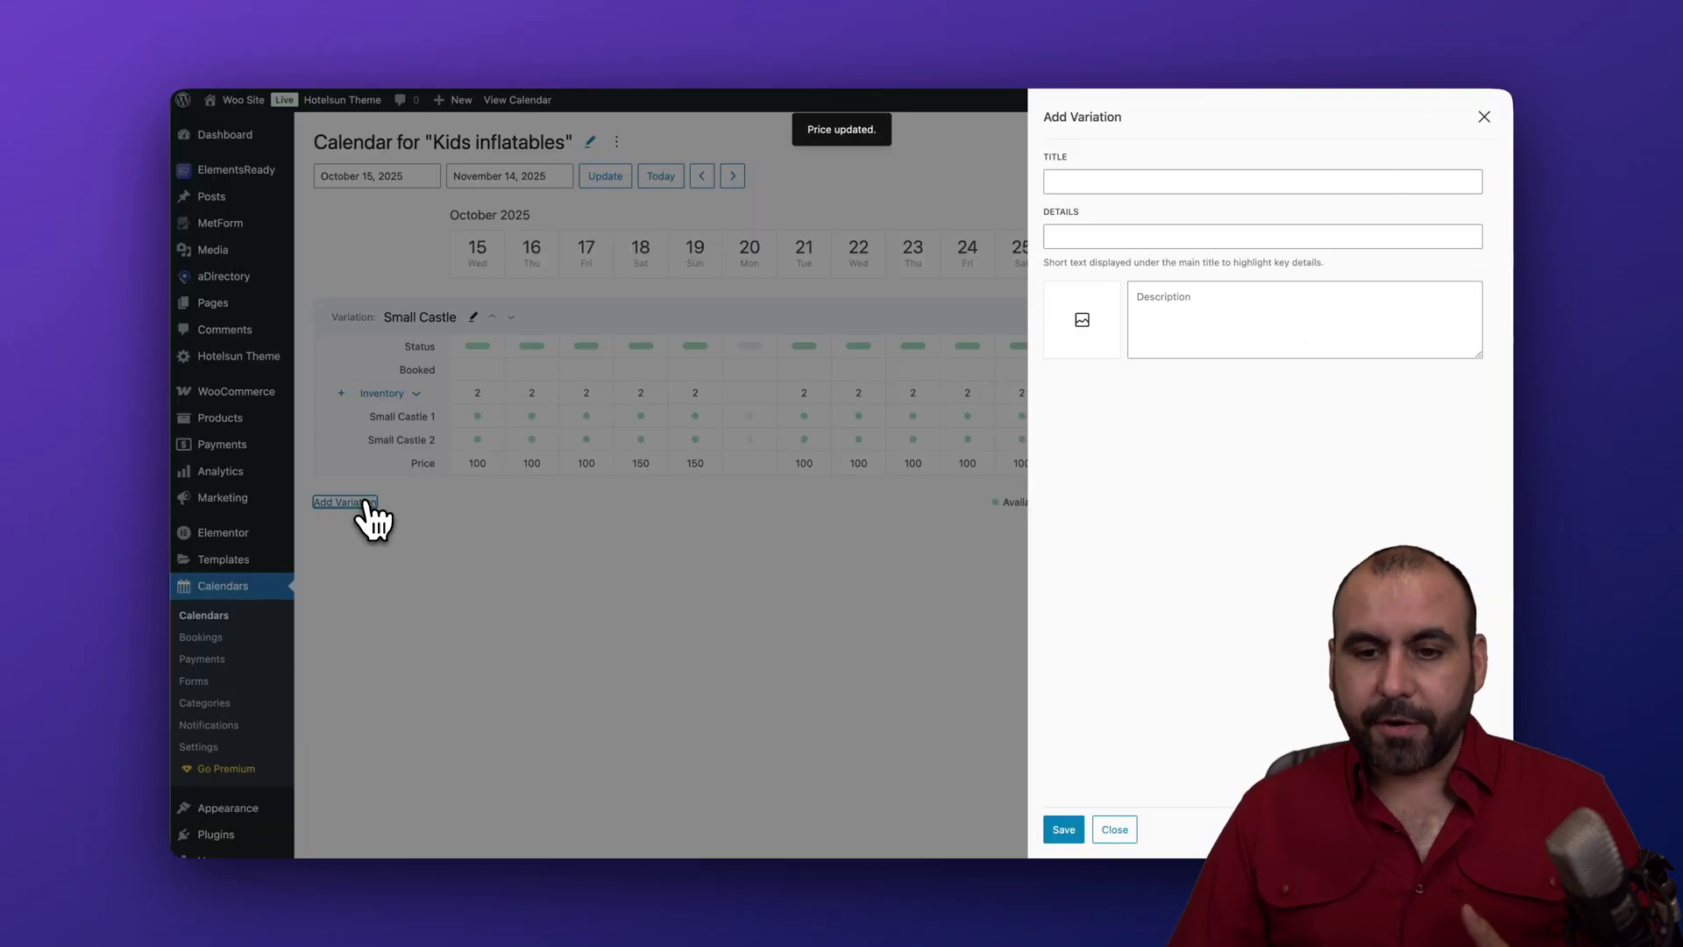
click(1092, 335)
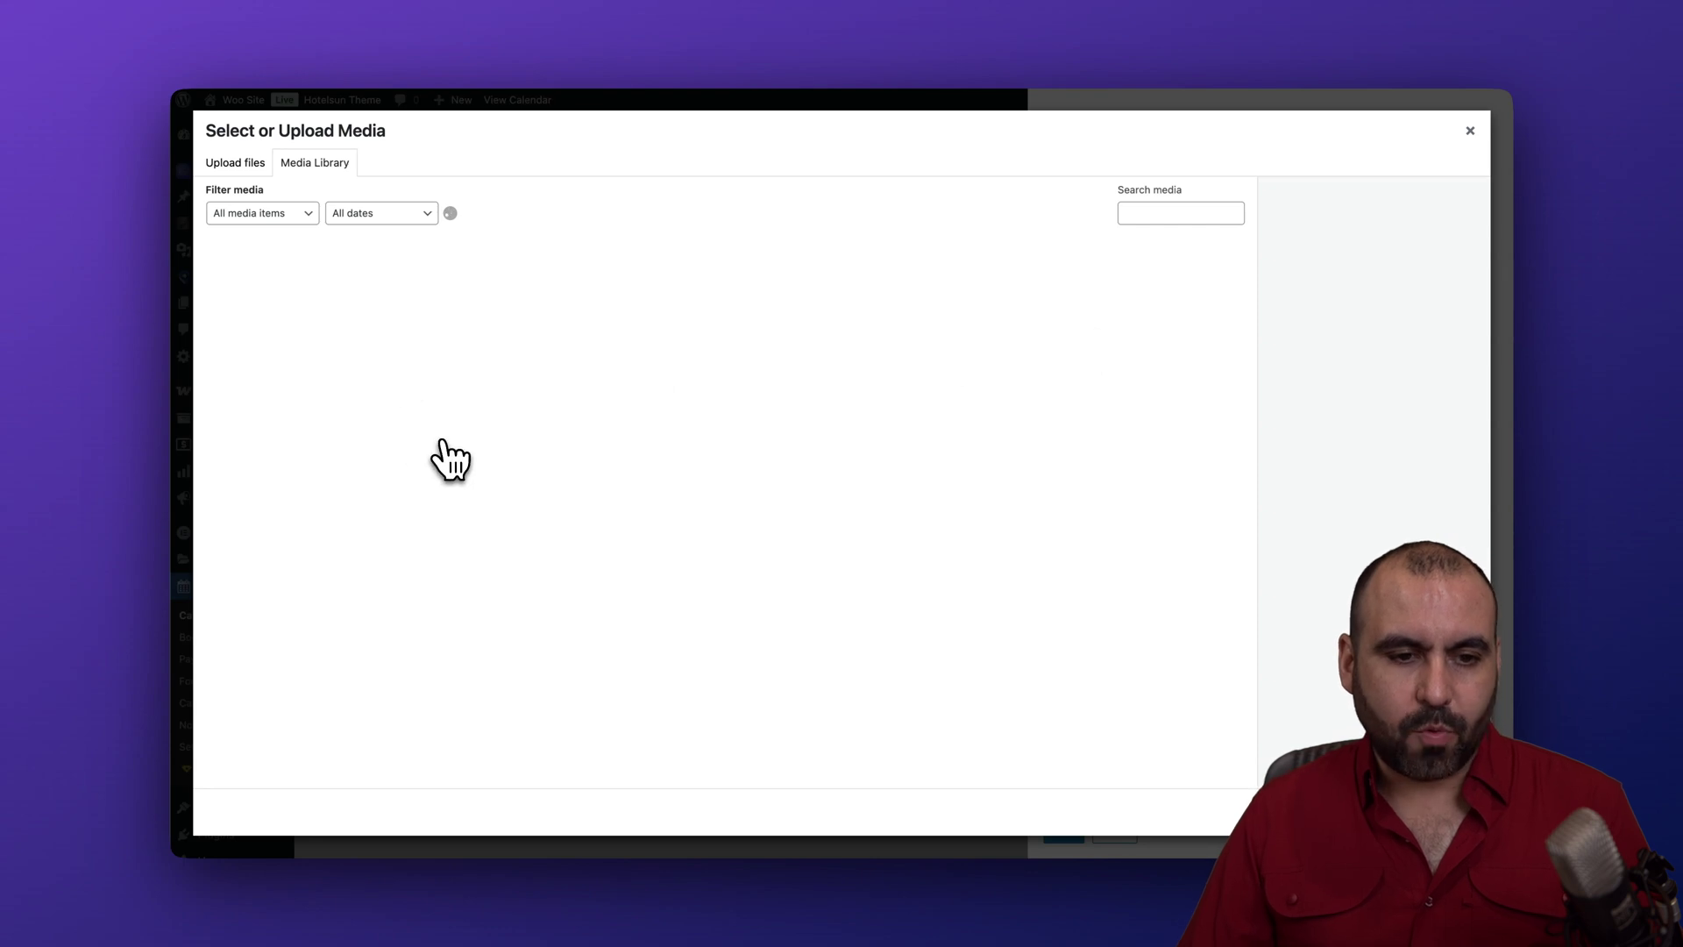
click(392, 317)
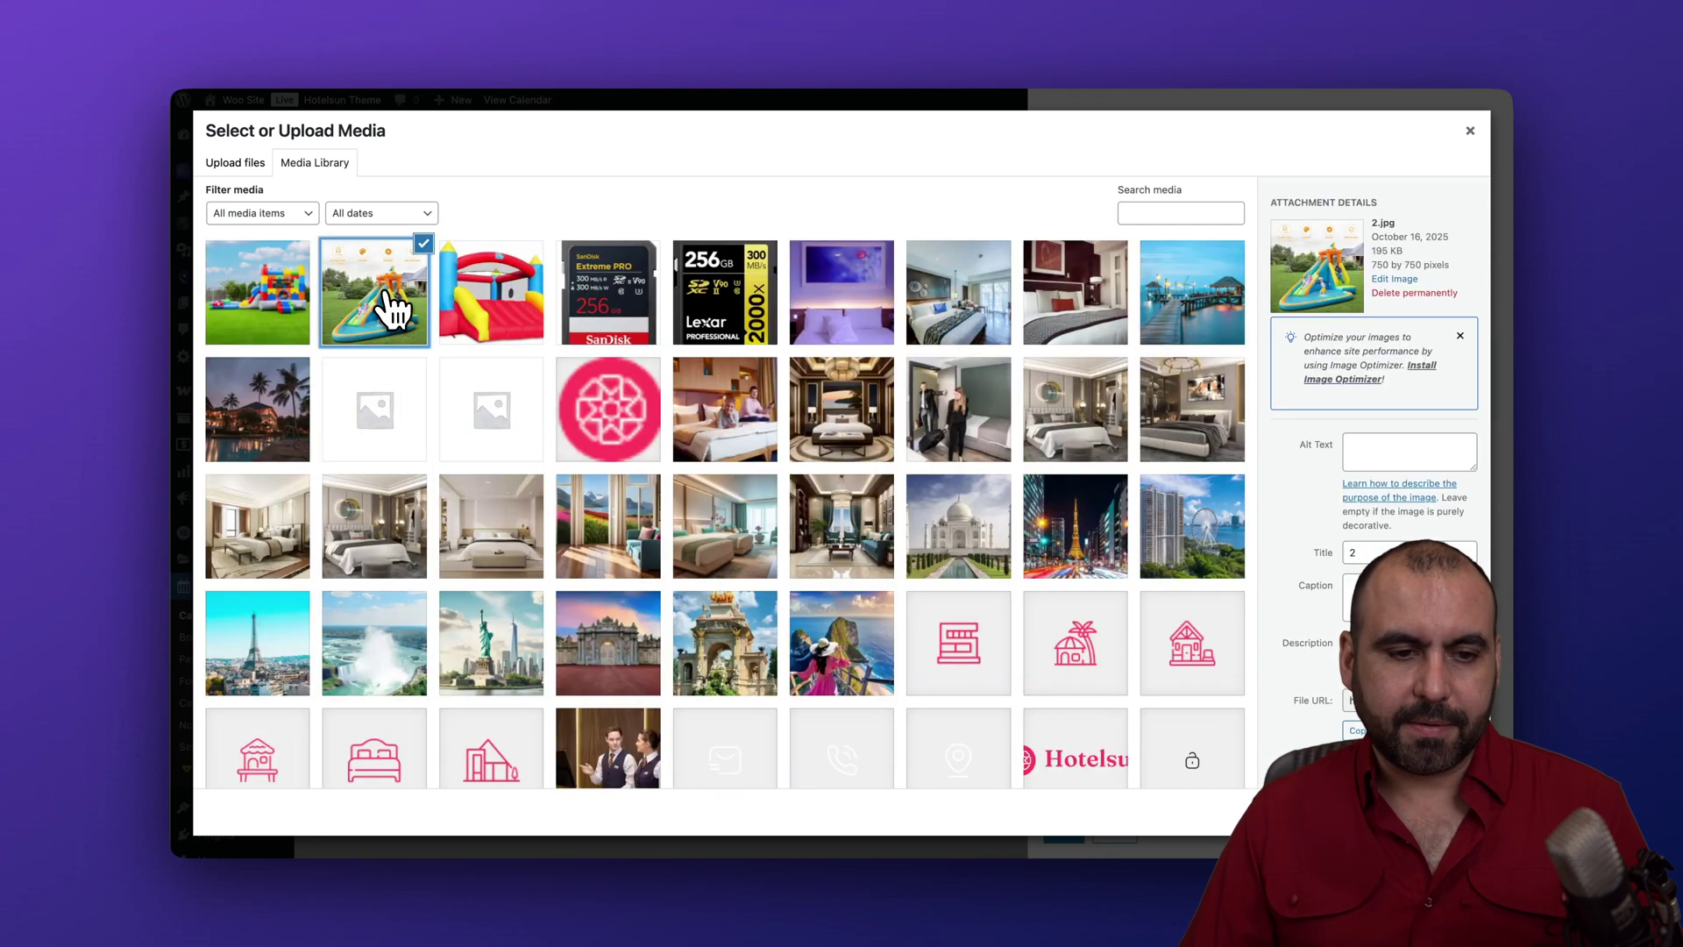
key(Escape)
Enter "Water Catle" as the new variation's title, details and description, and save the variation.
click(1130, 181)
text(Water Catle)
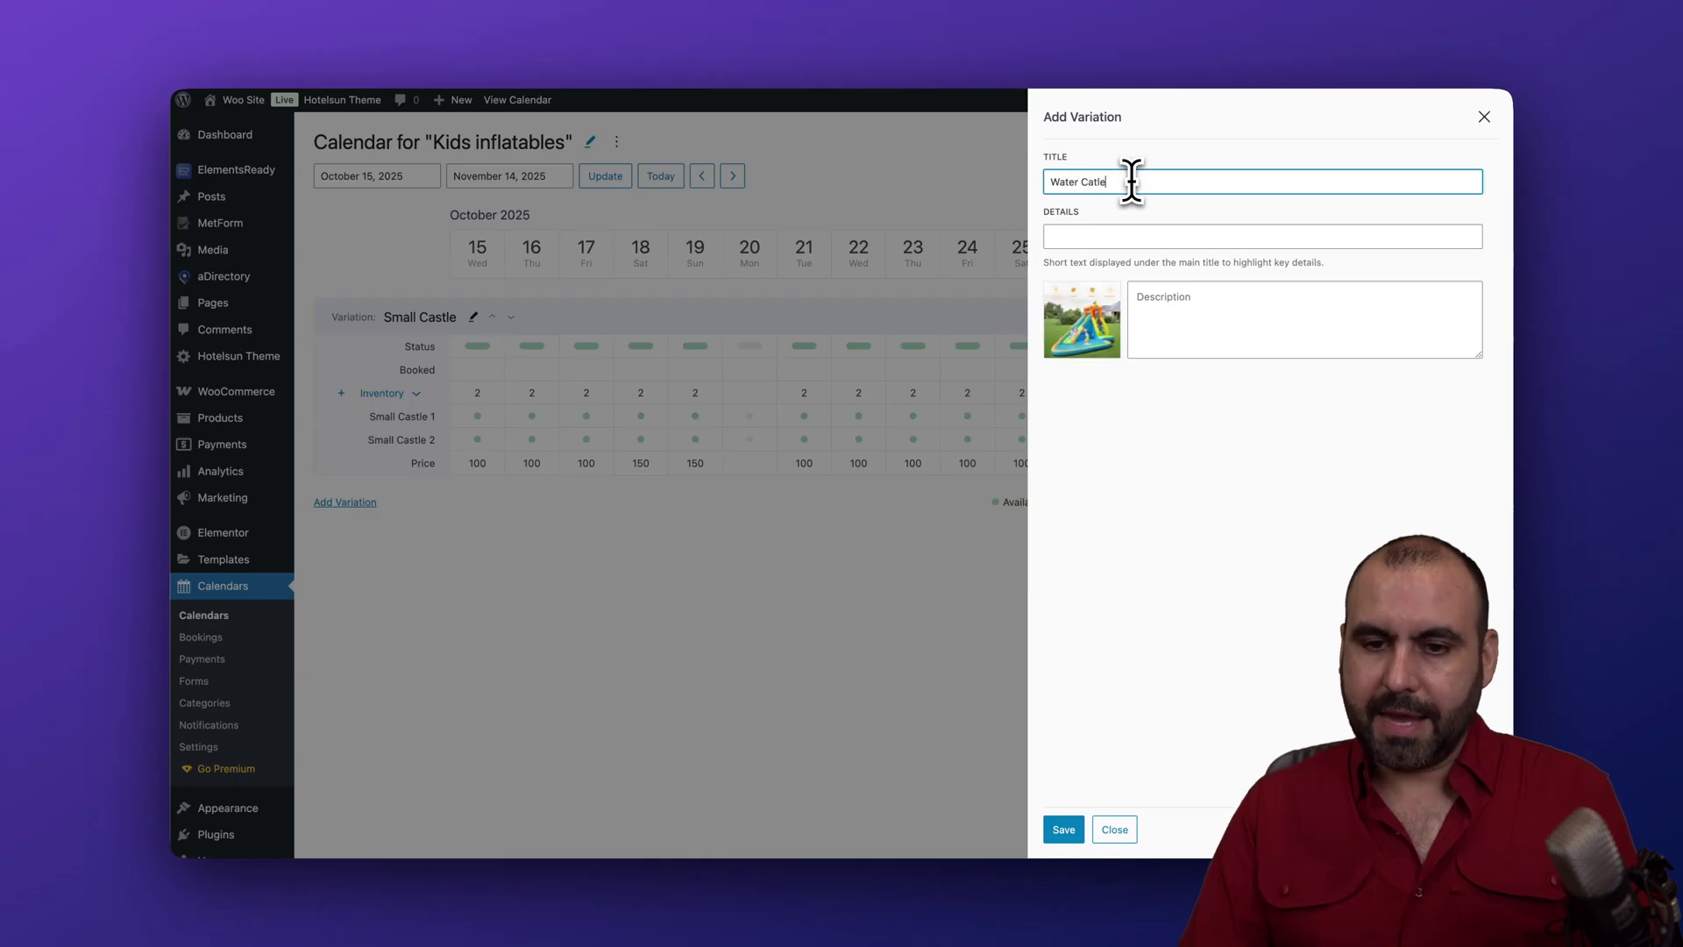
key(super+a)
key(super+c)
click(1129, 235)
key(super+v)
click(1185, 298)
key(super+v)
click(1074, 829)
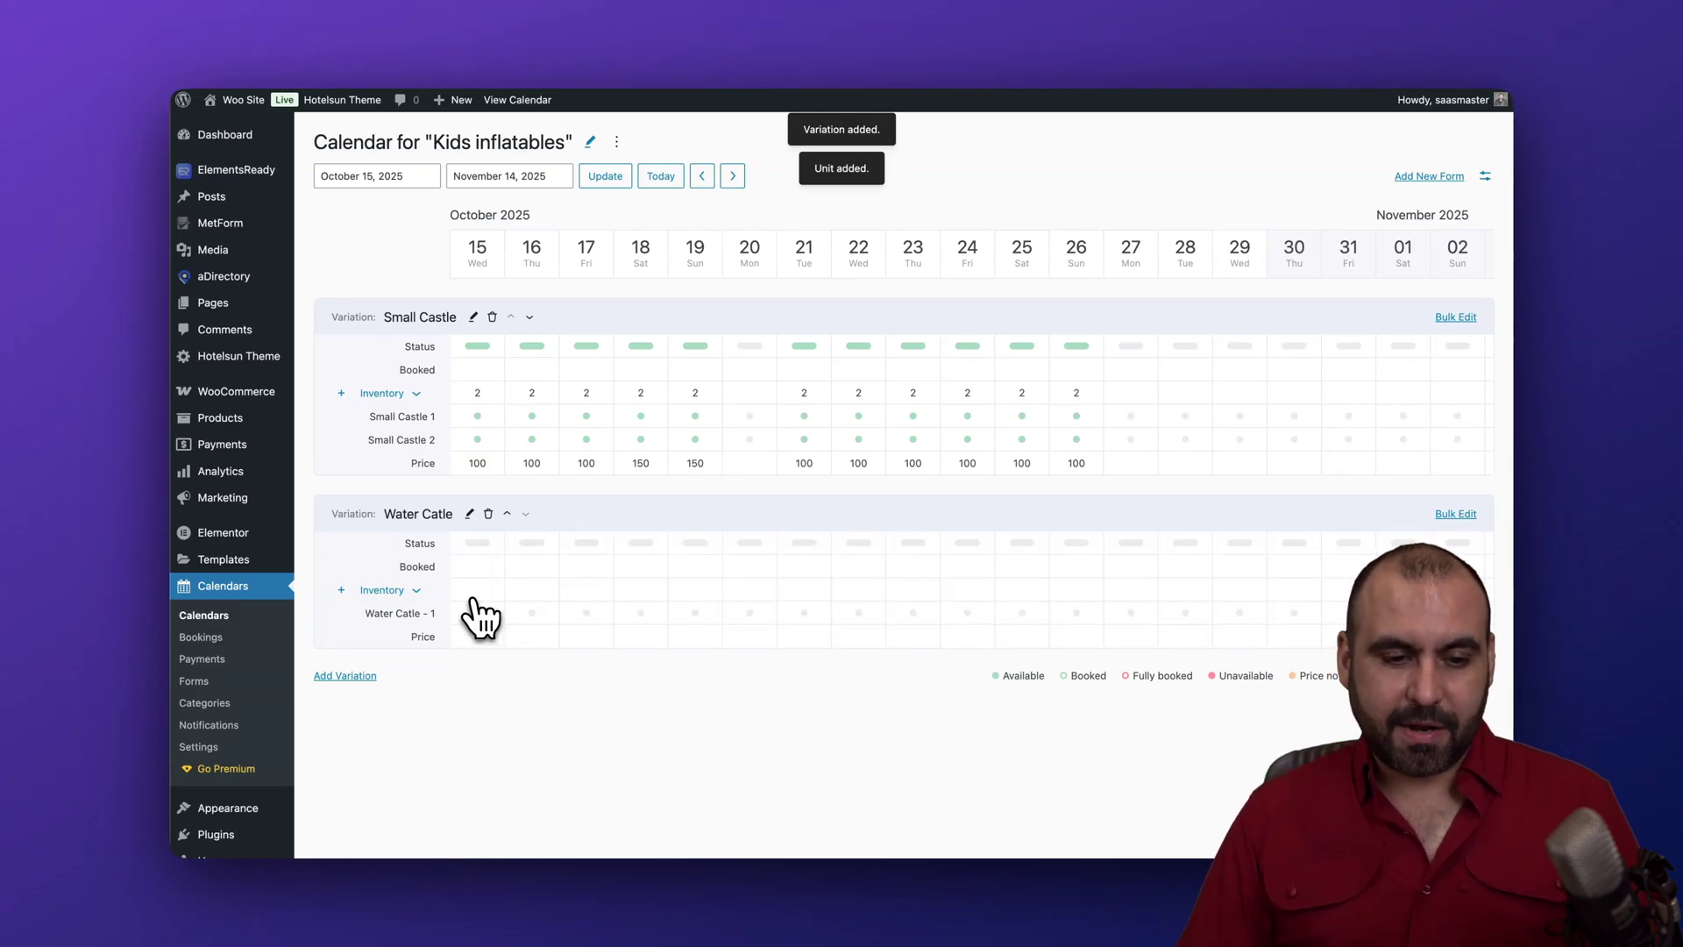
Set the Water Catle - 1 unit to Available for October 15 to 29, 2025, and its price to 250 for those dates.
drag(480, 630, 1262, 622)
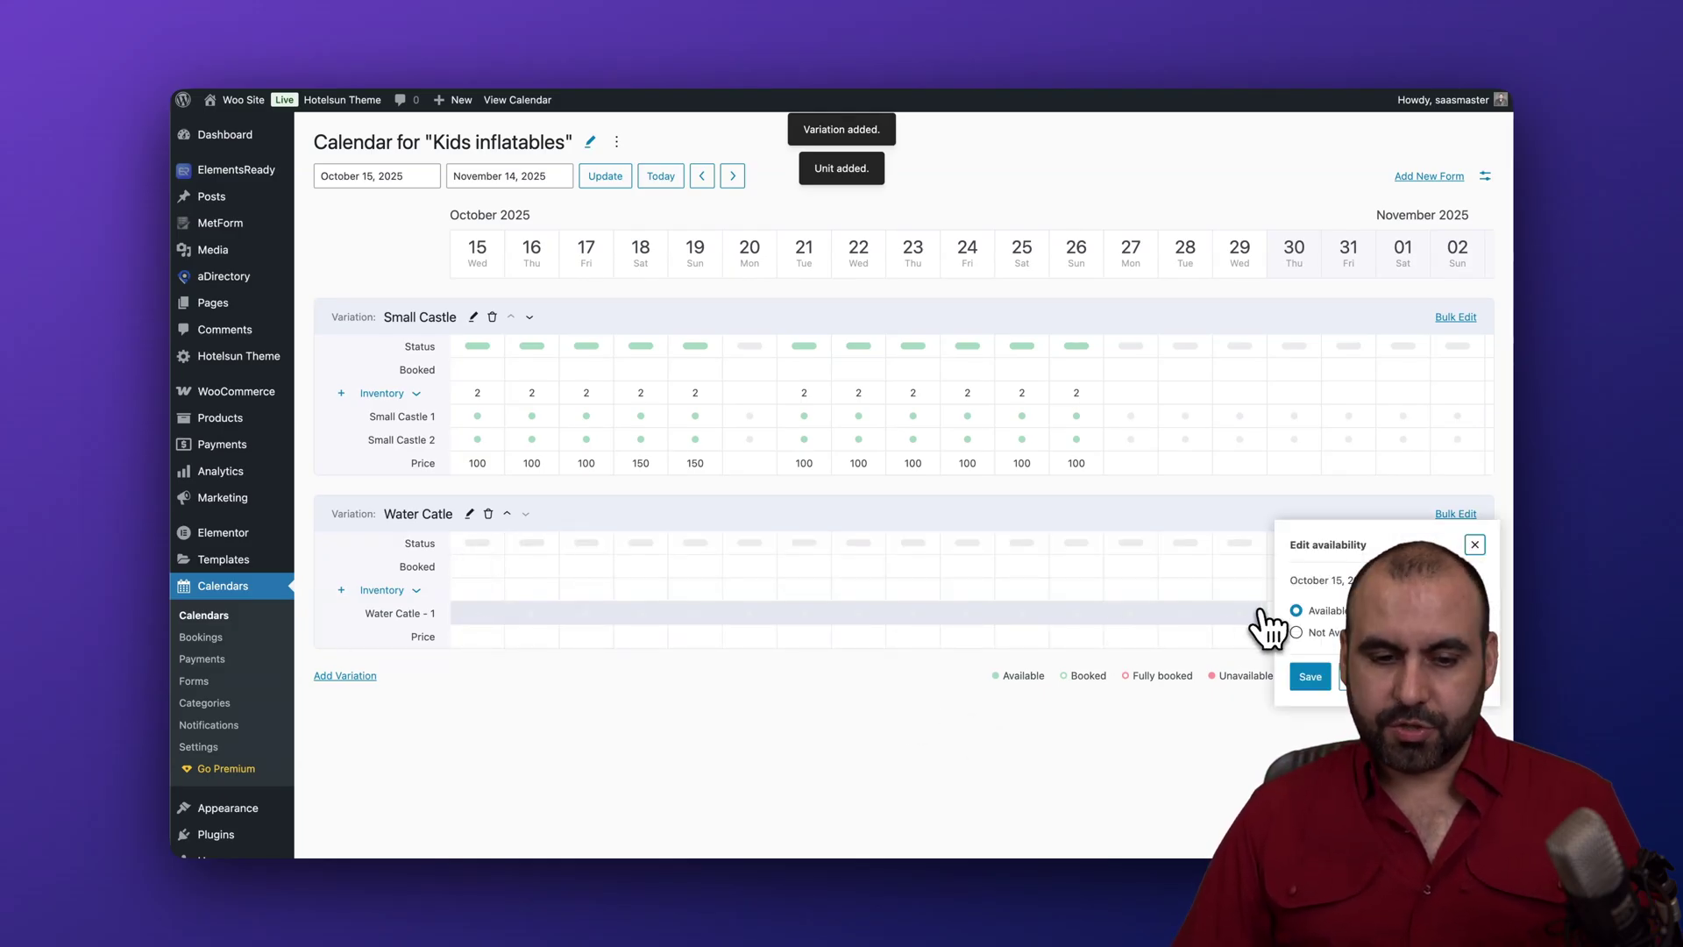
click(1310, 677)
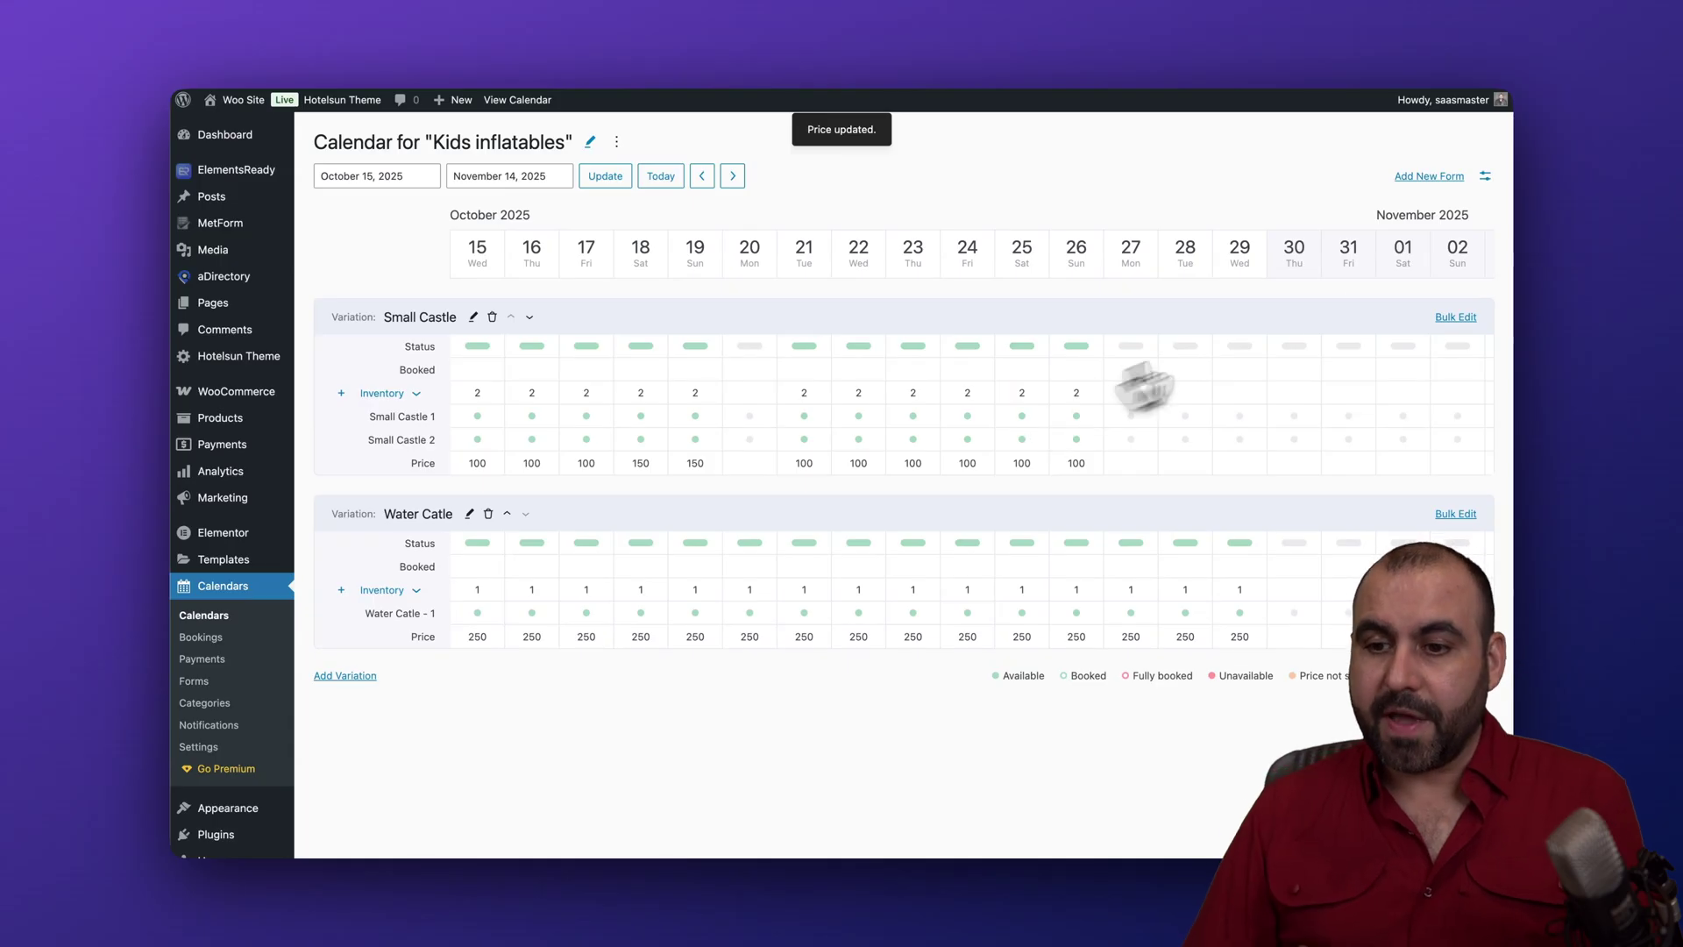
Start a bulk edit of Small Castle for October 15 to November 14, 2025, with both units selected as Available.
click(1453, 318)
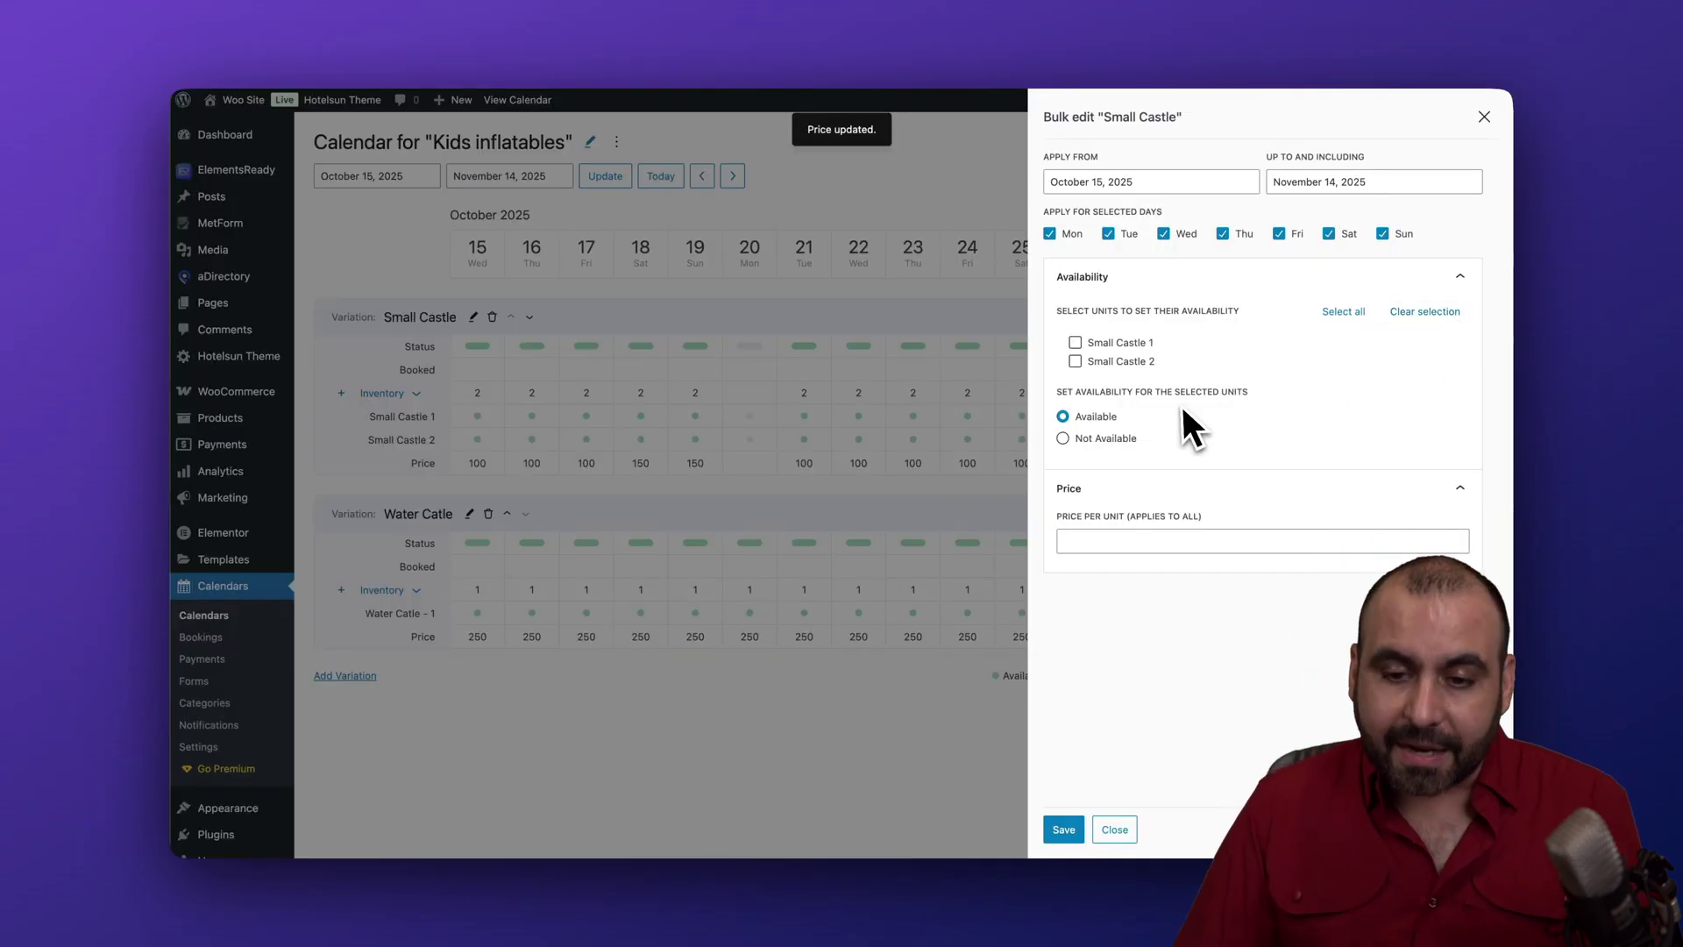
click(1319, 182)
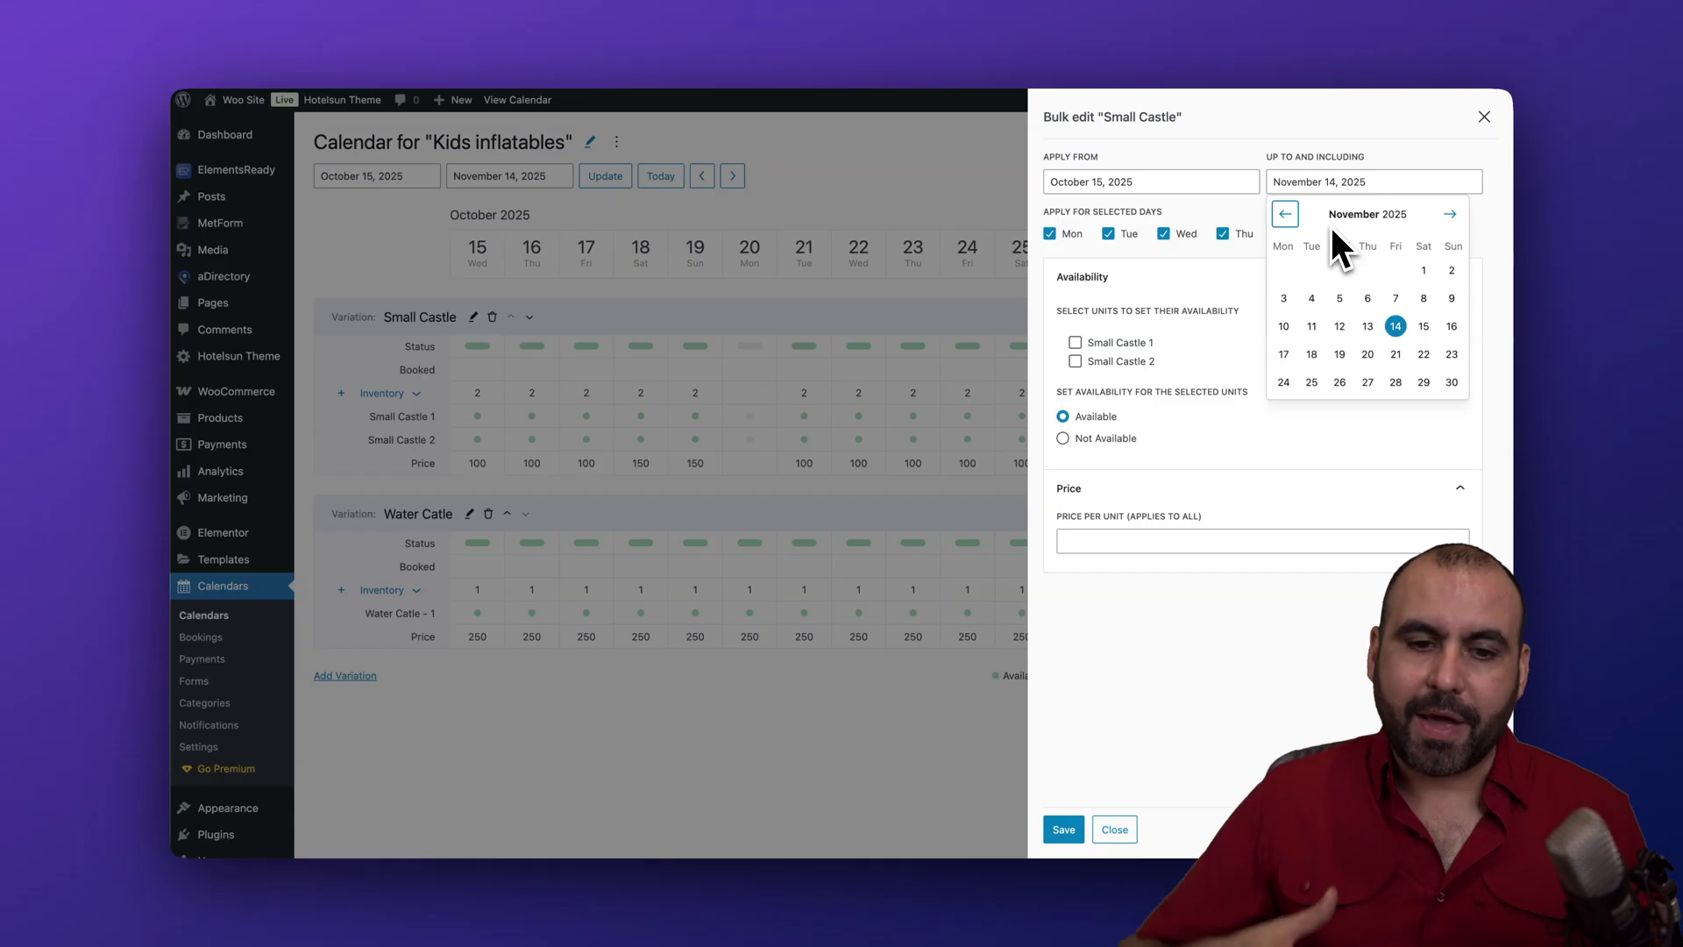
click(1255, 276)
click(1254, 276)
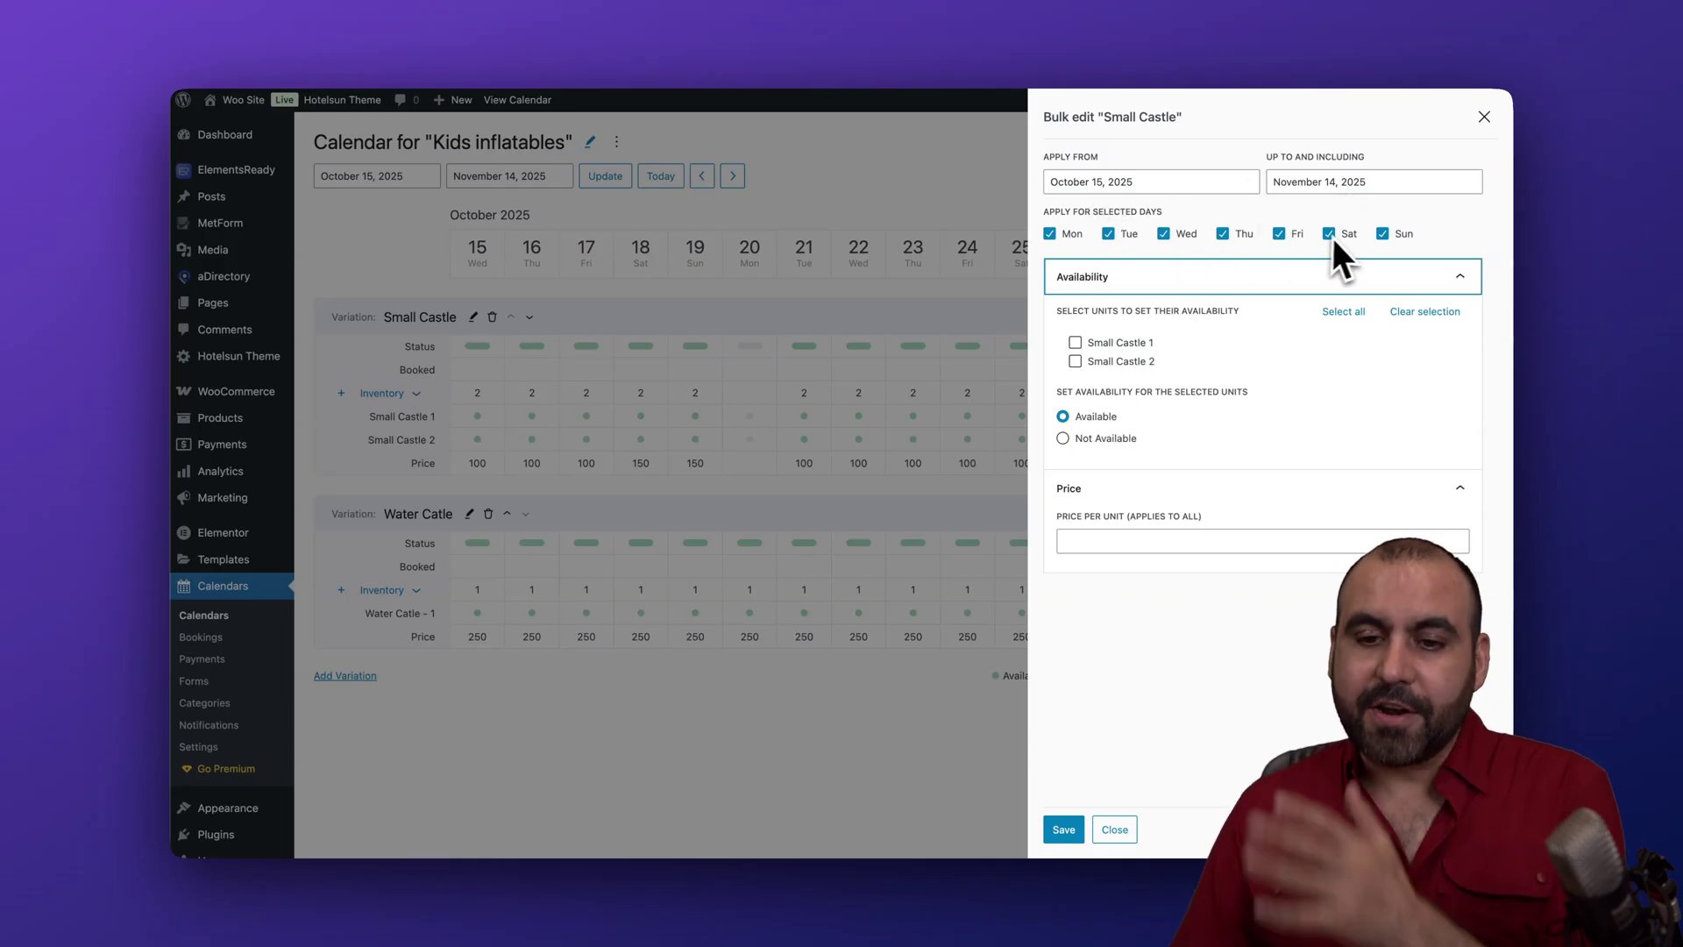
click(1074, 342)
click(1075, 361)
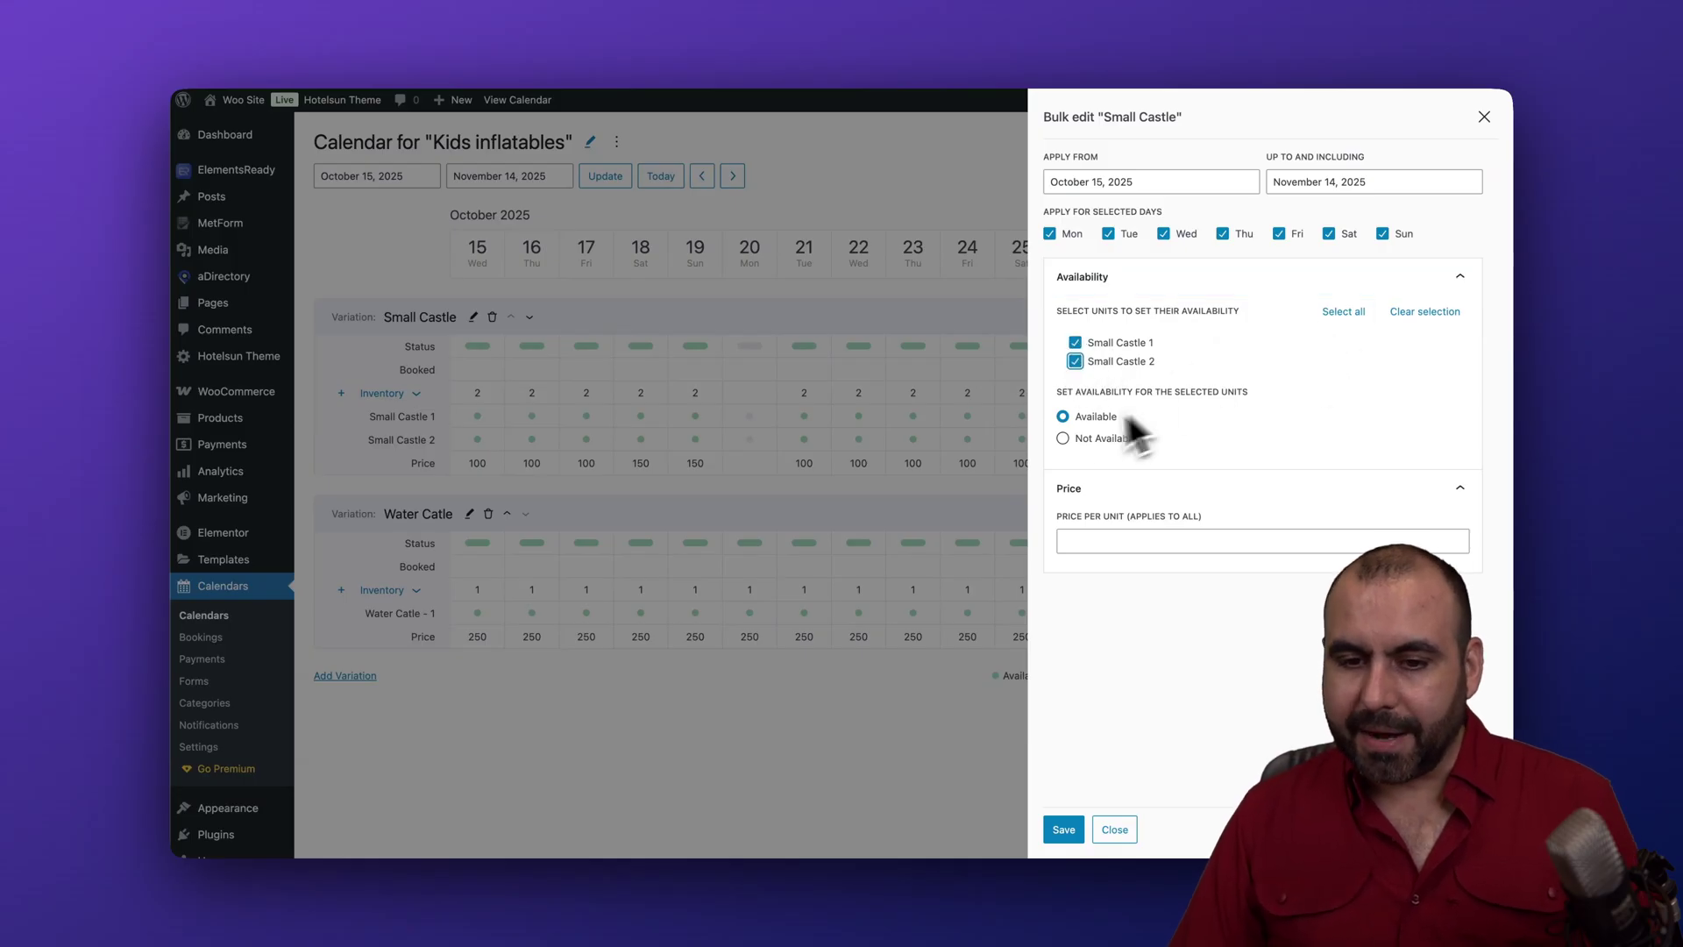
click(1249, 539)
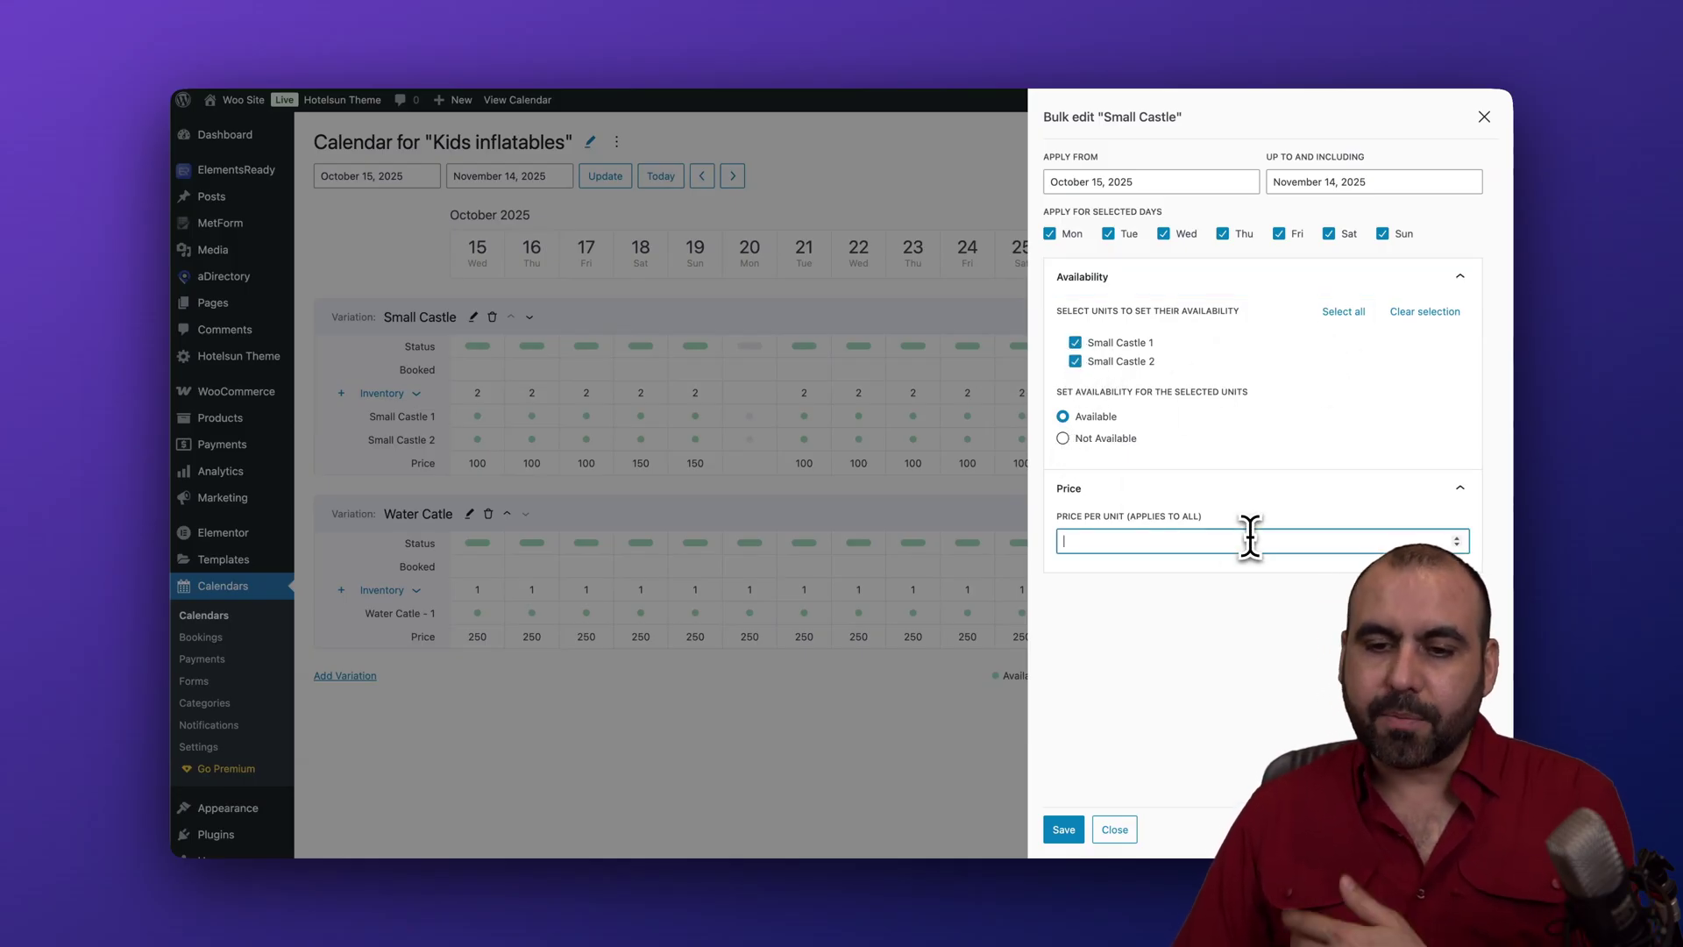
Limit the Small Castle bulk edit to Saturday and Sunday, and close it without saving.
click(1271, 235)
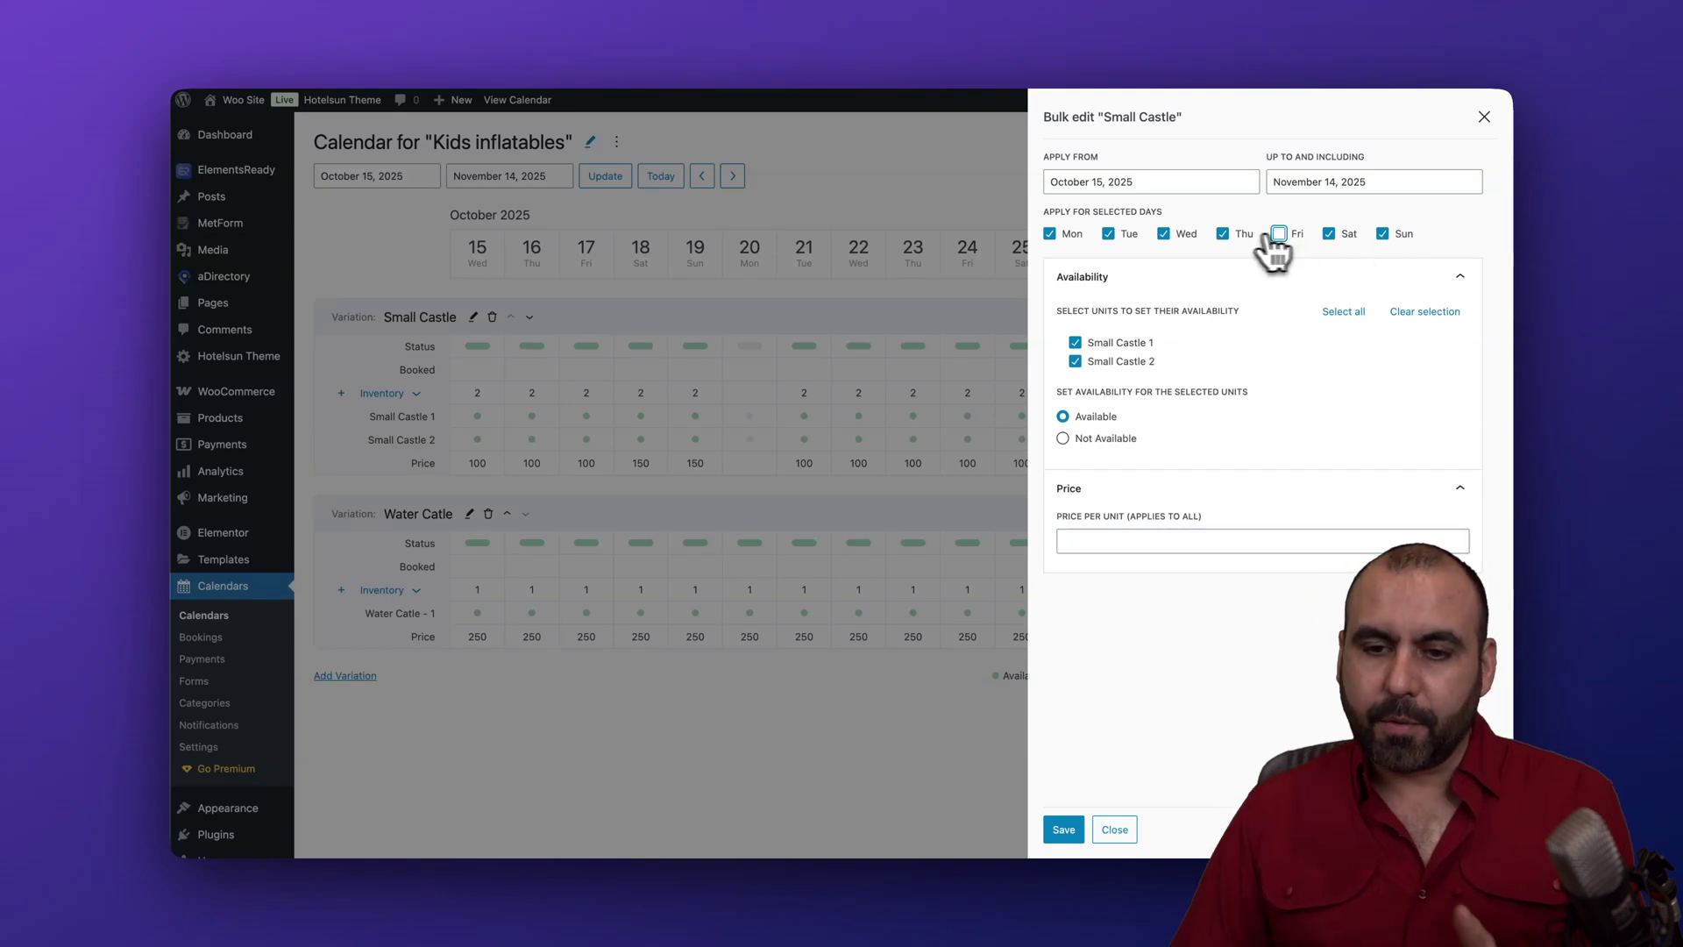
click(1222, 234)
click(1163, 234)
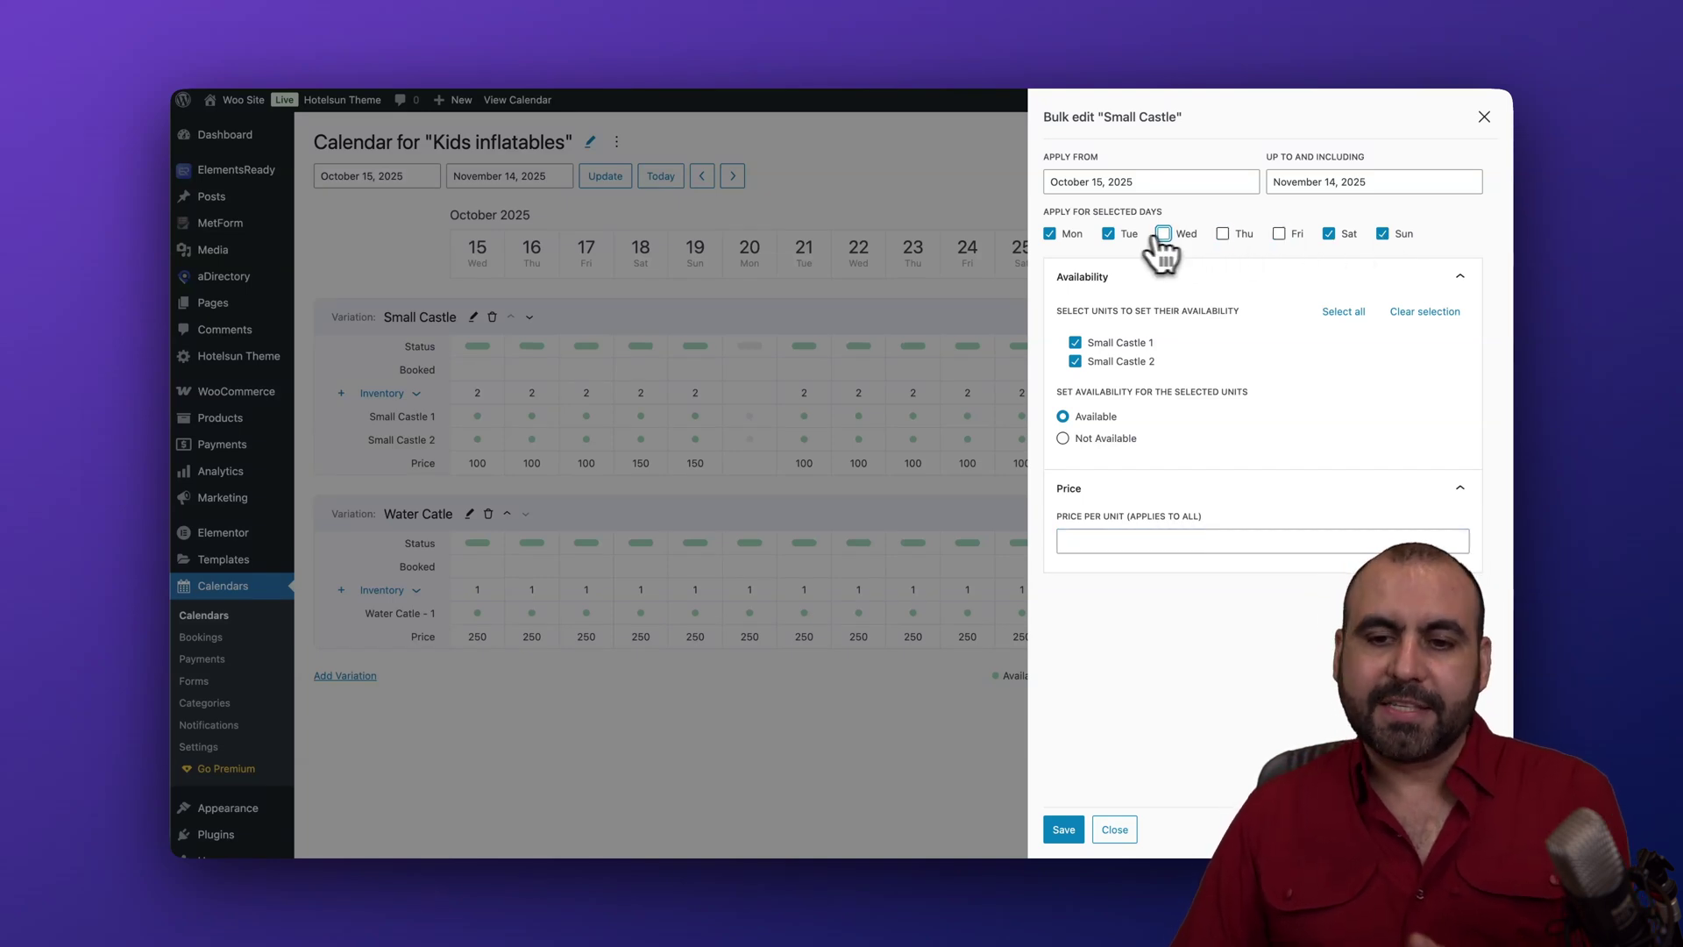
click(1108, 234)
click(1050, 234)
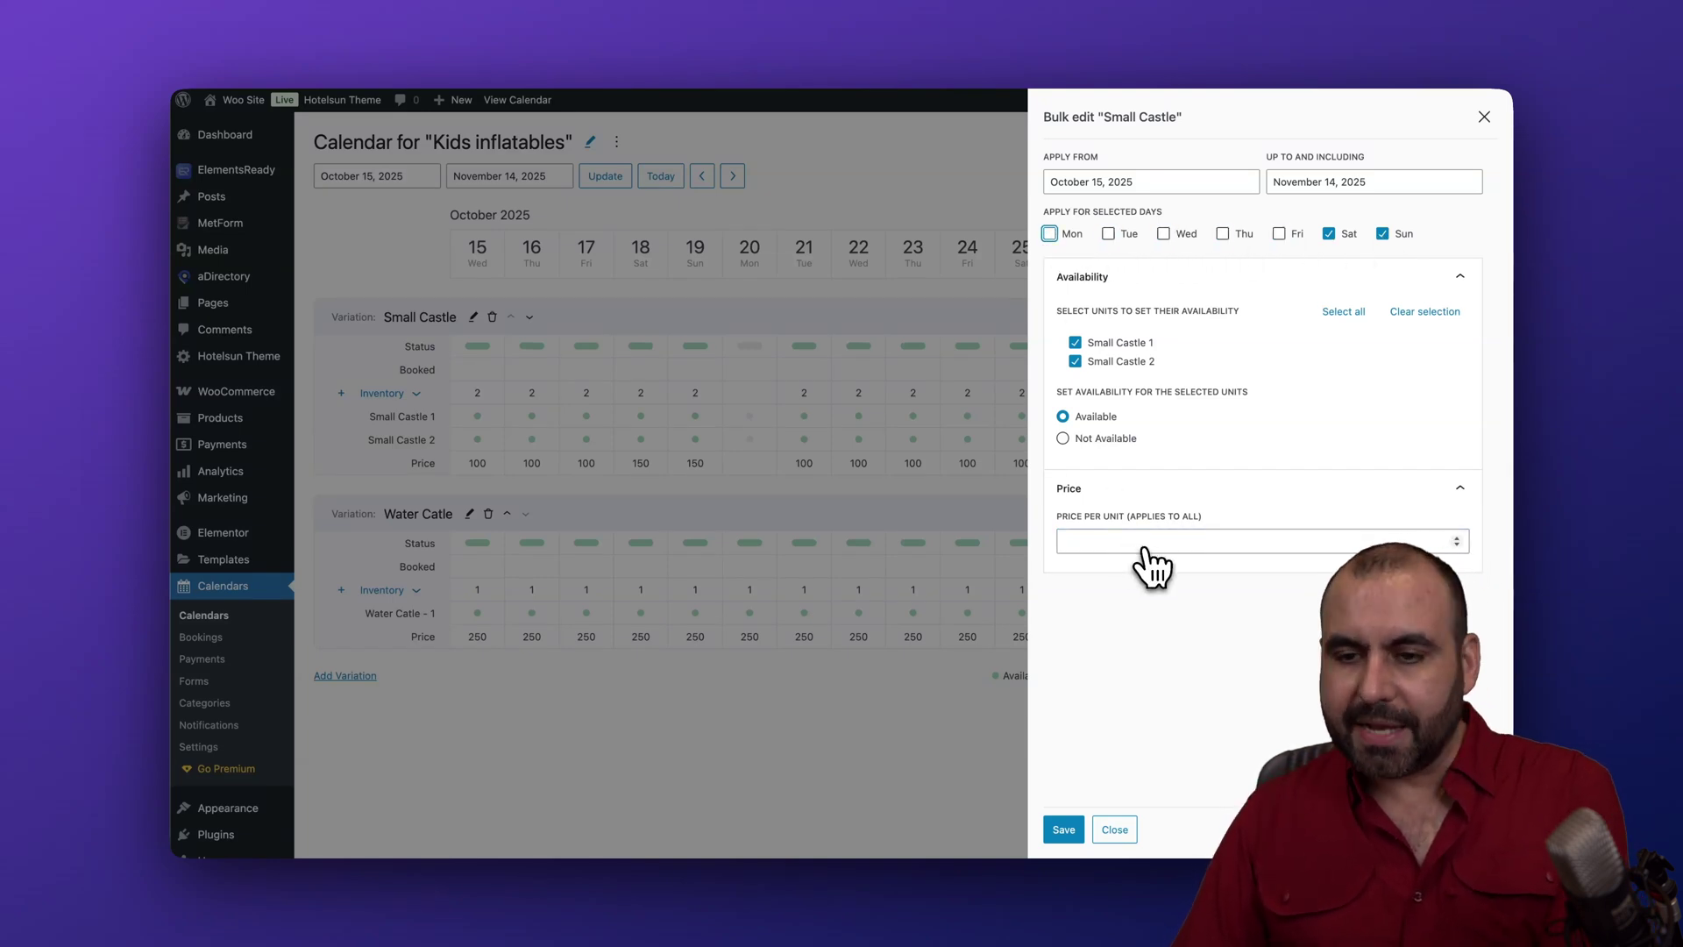
click(1120, 829)
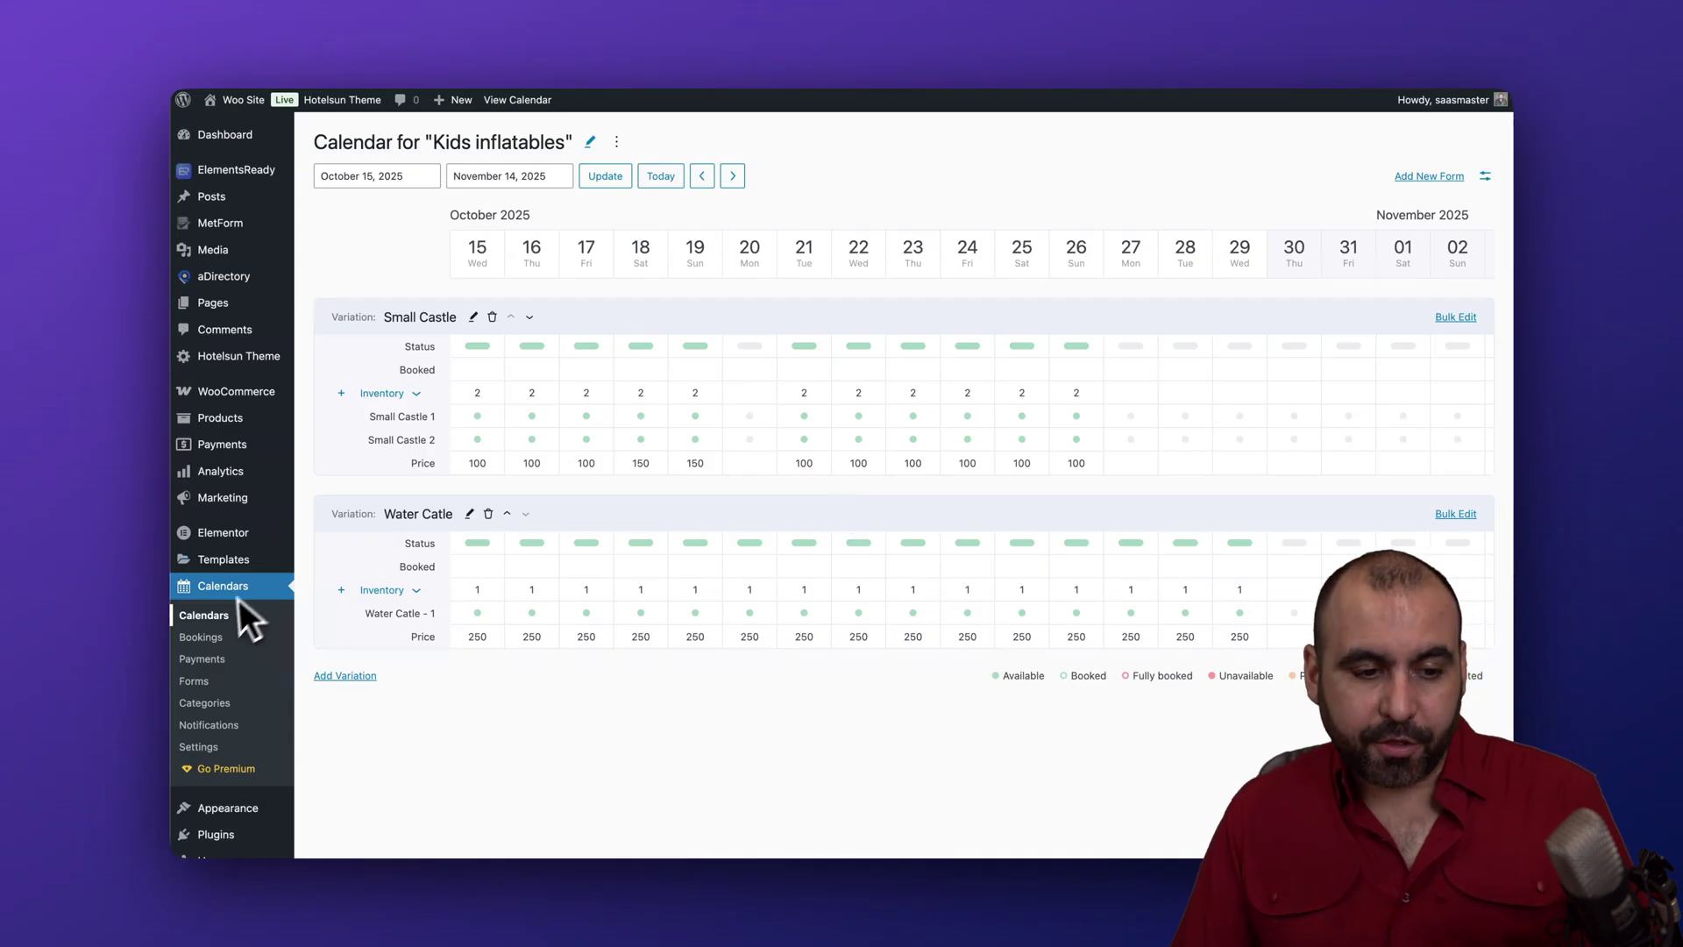
View the published Kids inflatables calendar on the site and check what can be rented from October 18 to 21.
click(229, 626)
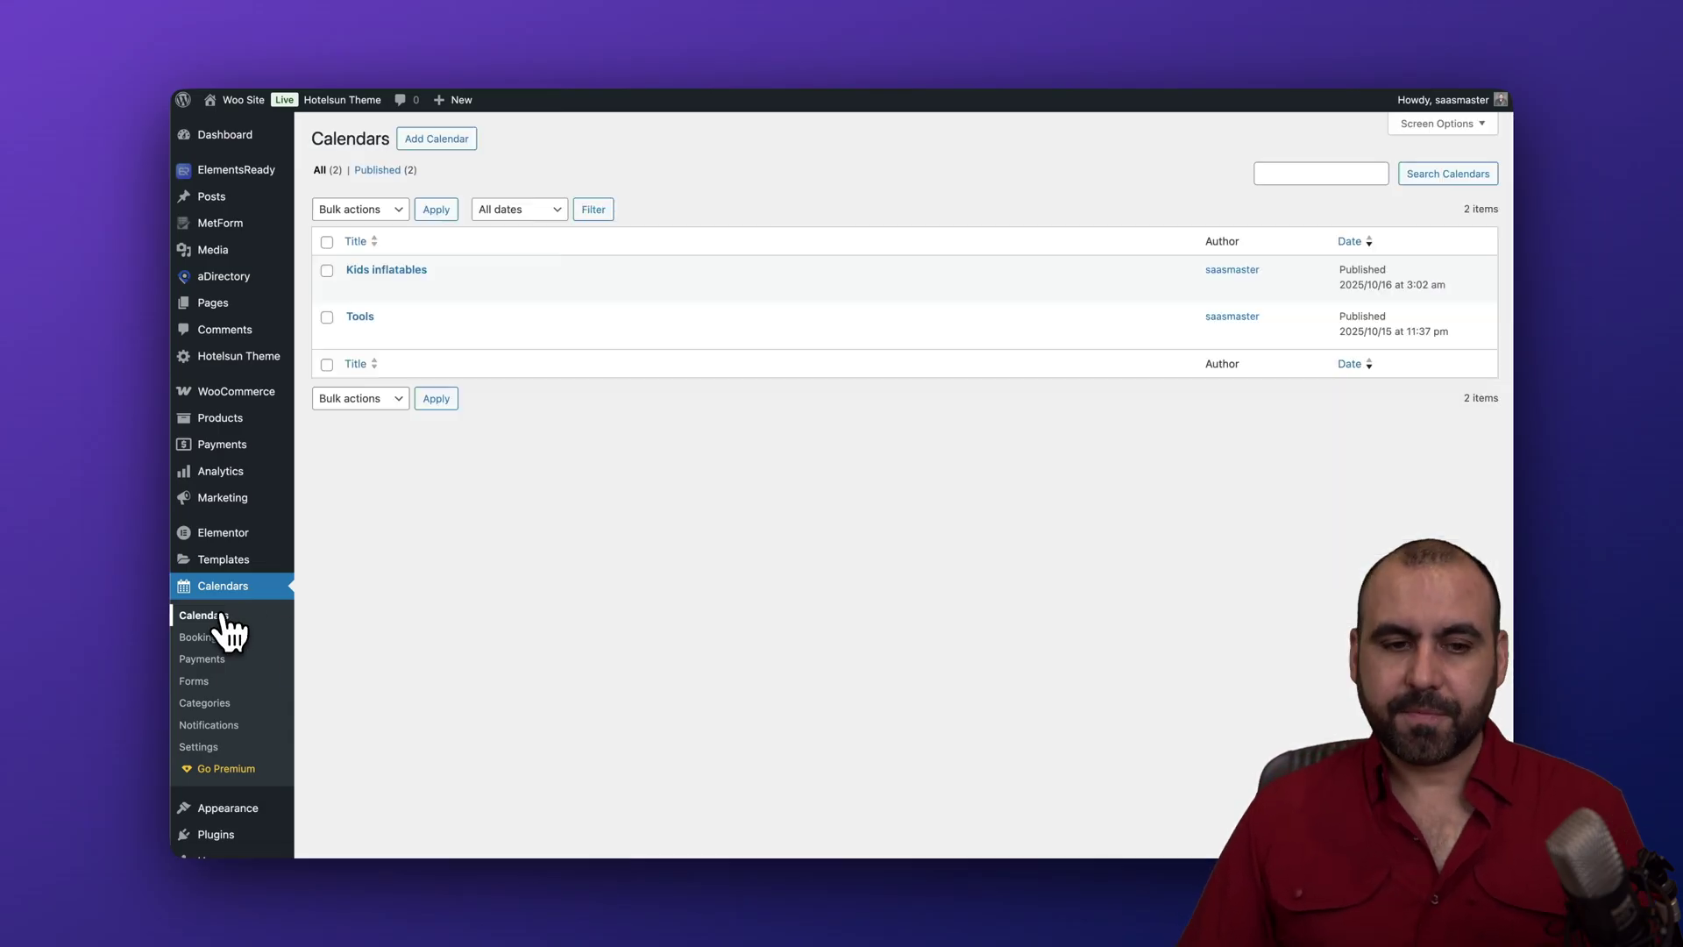
click(495, 289)
scroll(599, 382, down, 5)
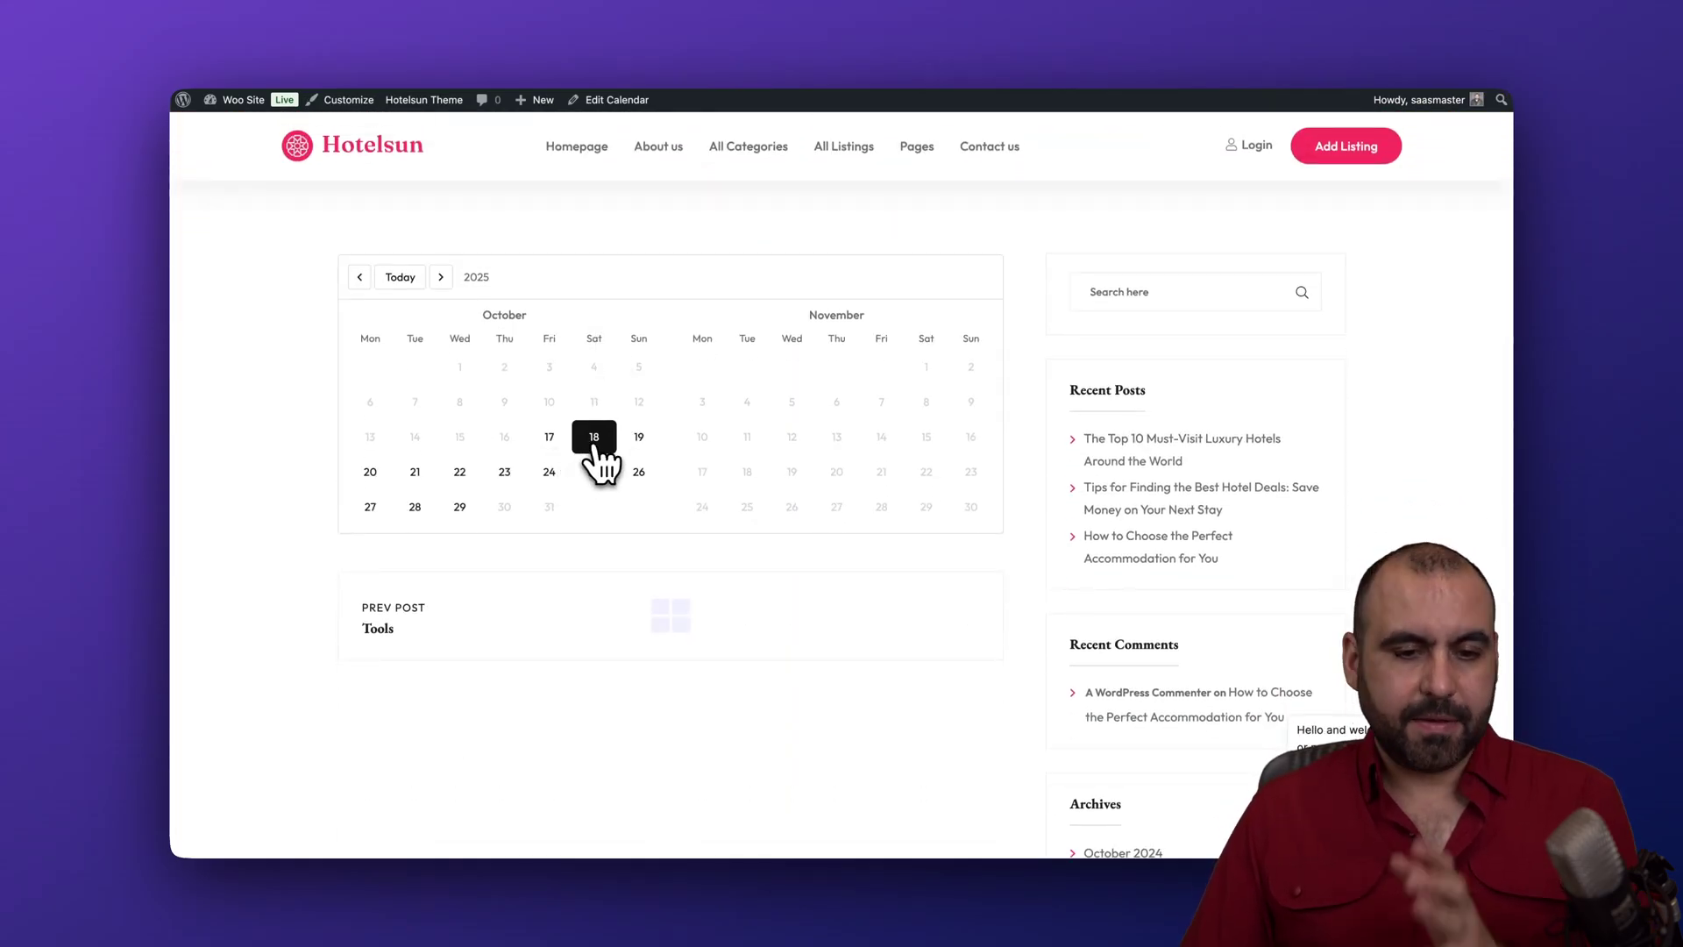
click(581, 447)
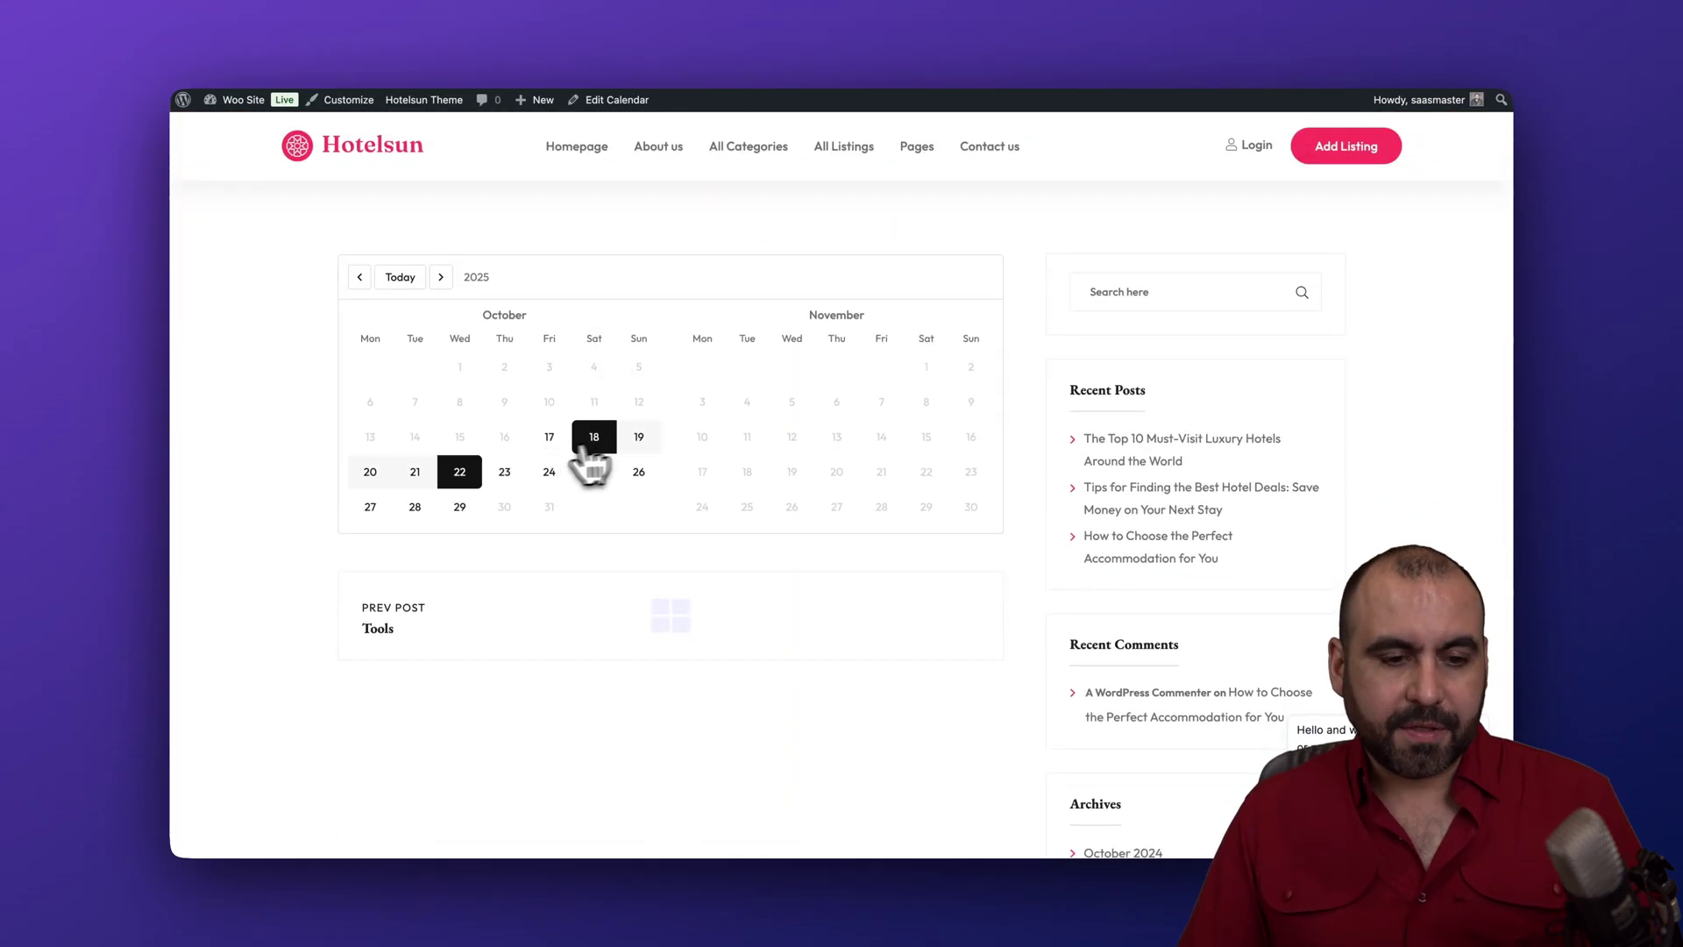
click(415, 473)
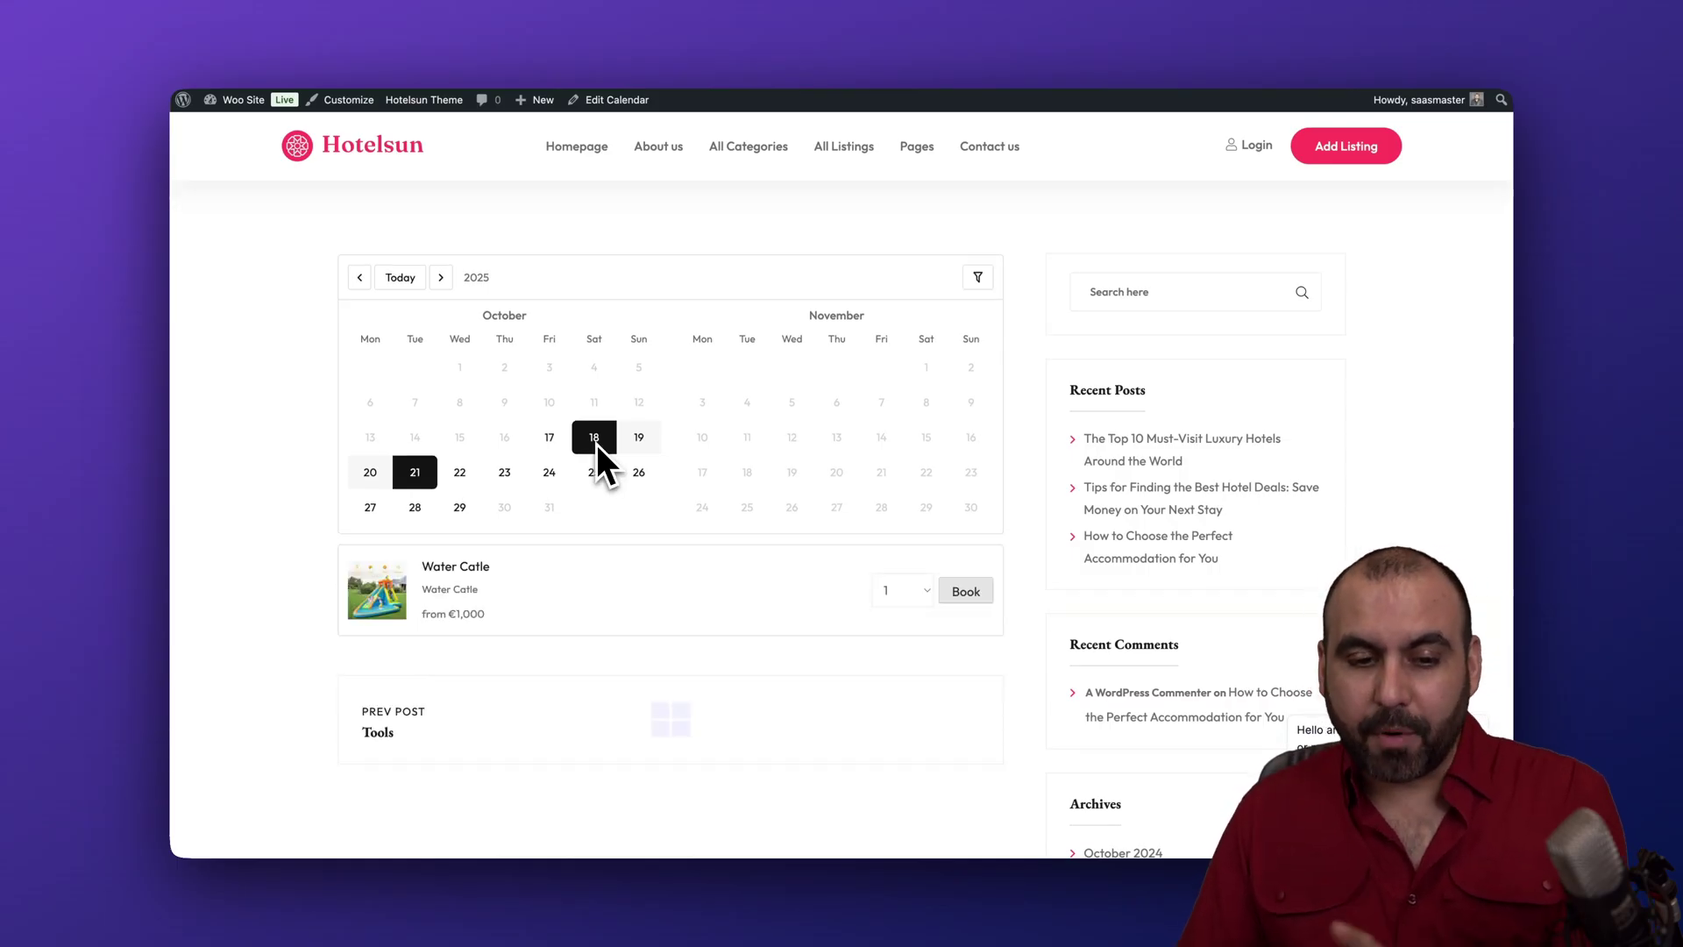
Choose October 22 to 24 in the Kids inflatables calendar and book one Water Catle.
click(458, 478)
click(550, 474)
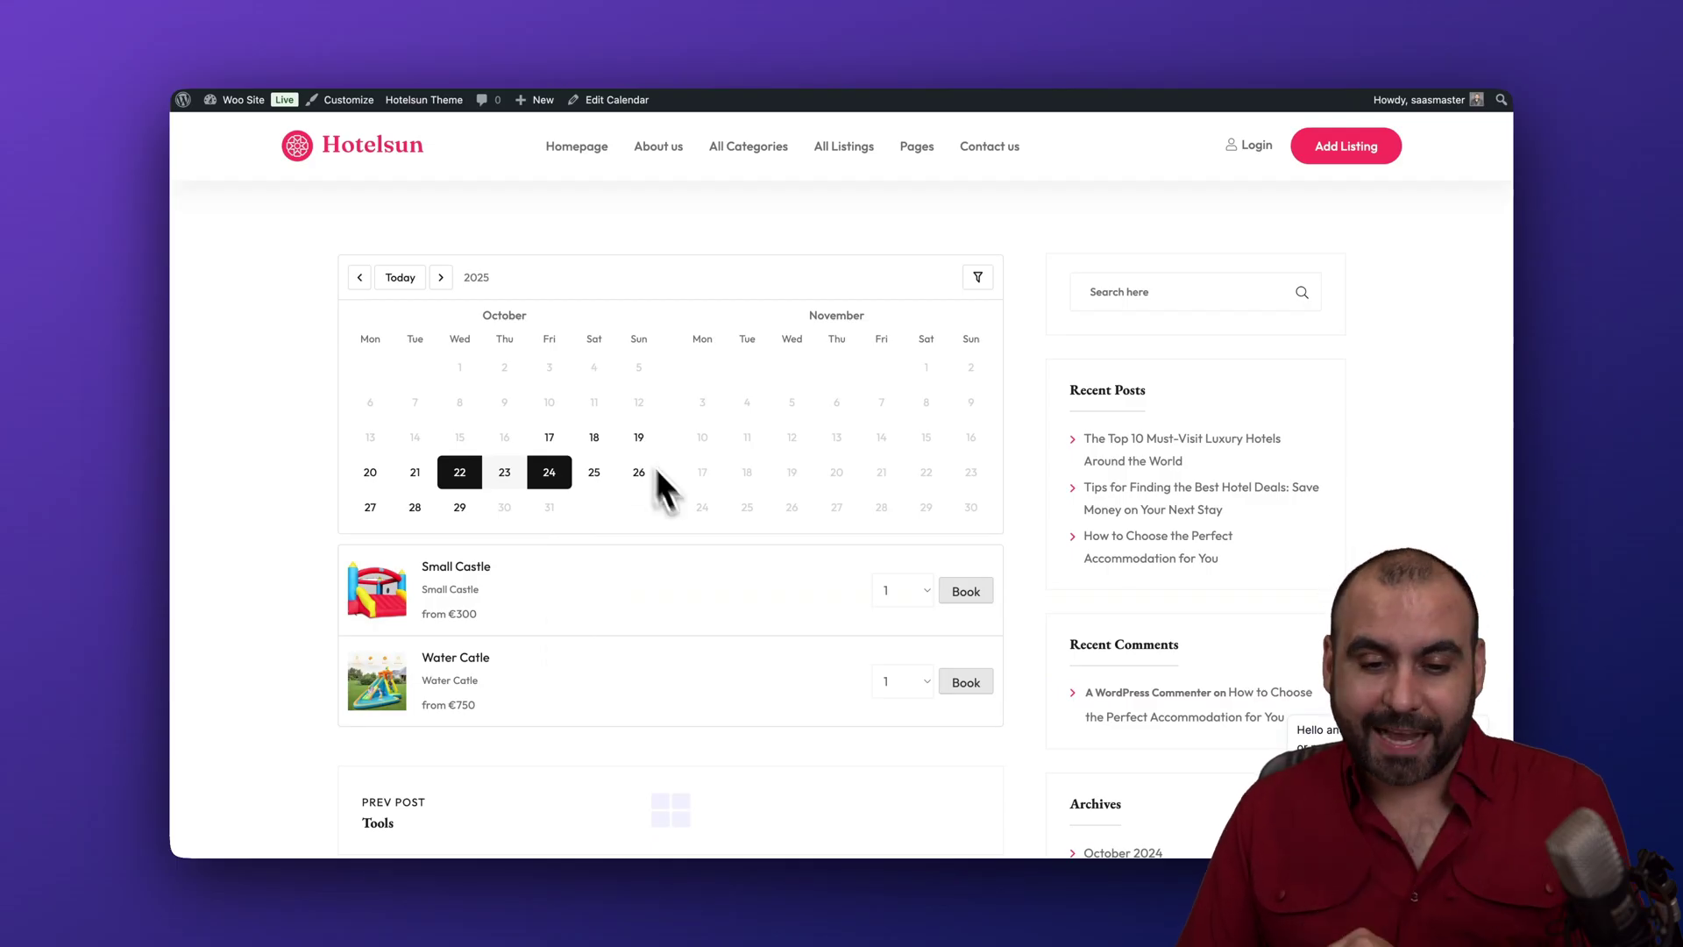
scroll(698, 571, down, 2)
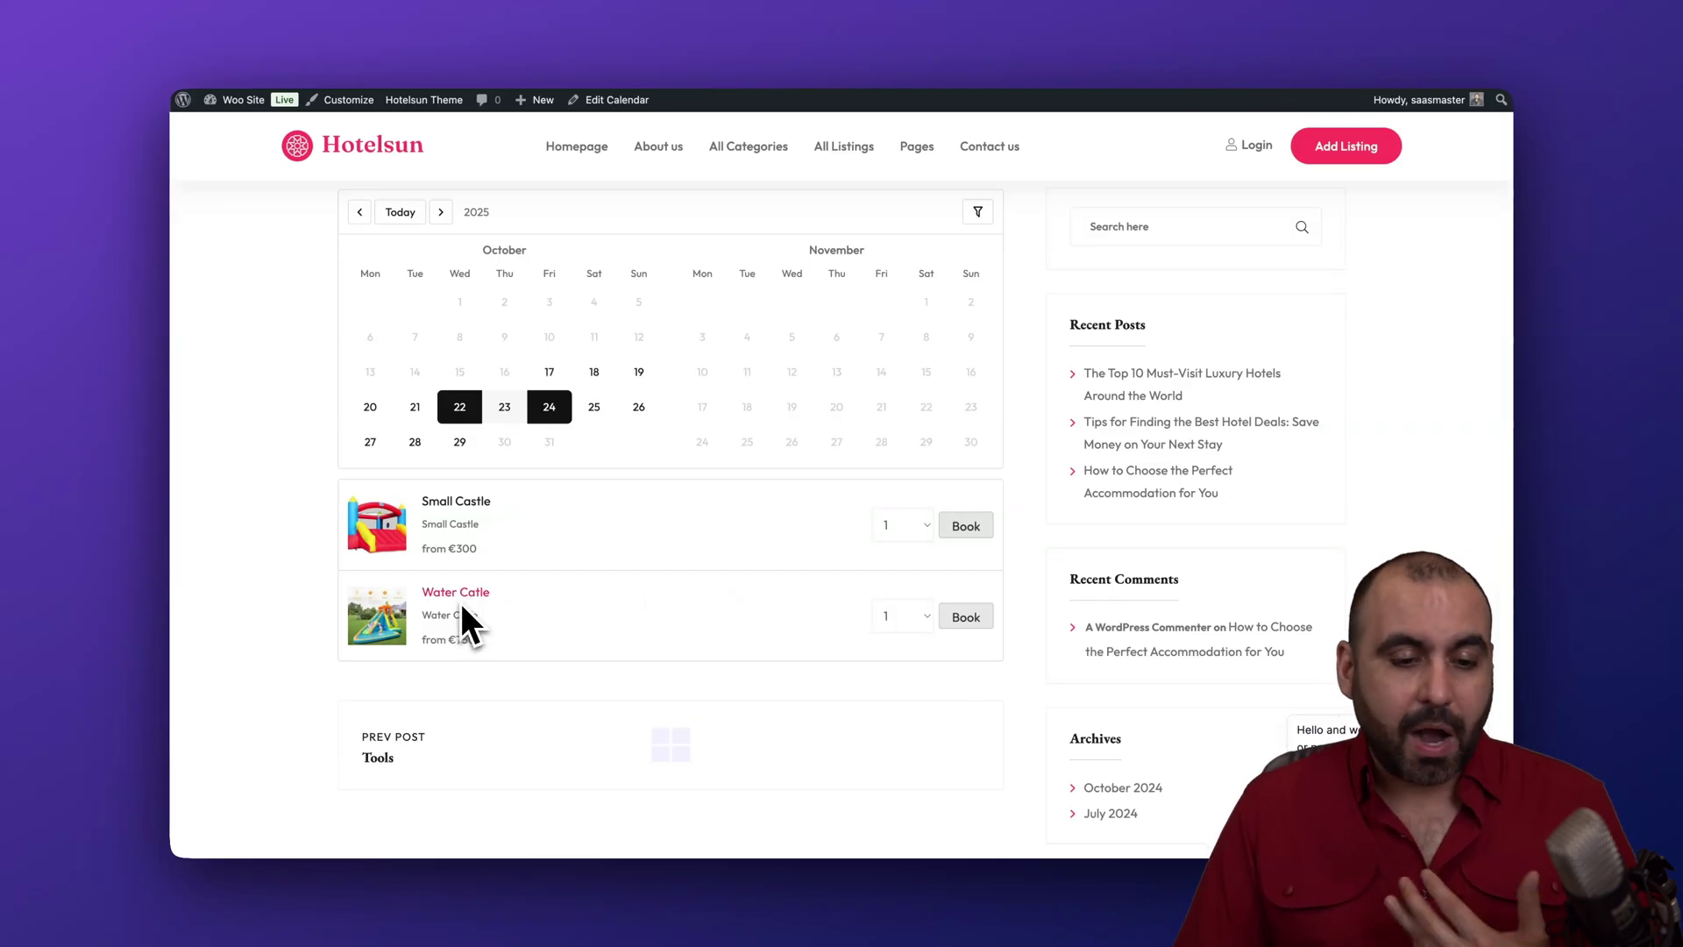
click(967, 619)
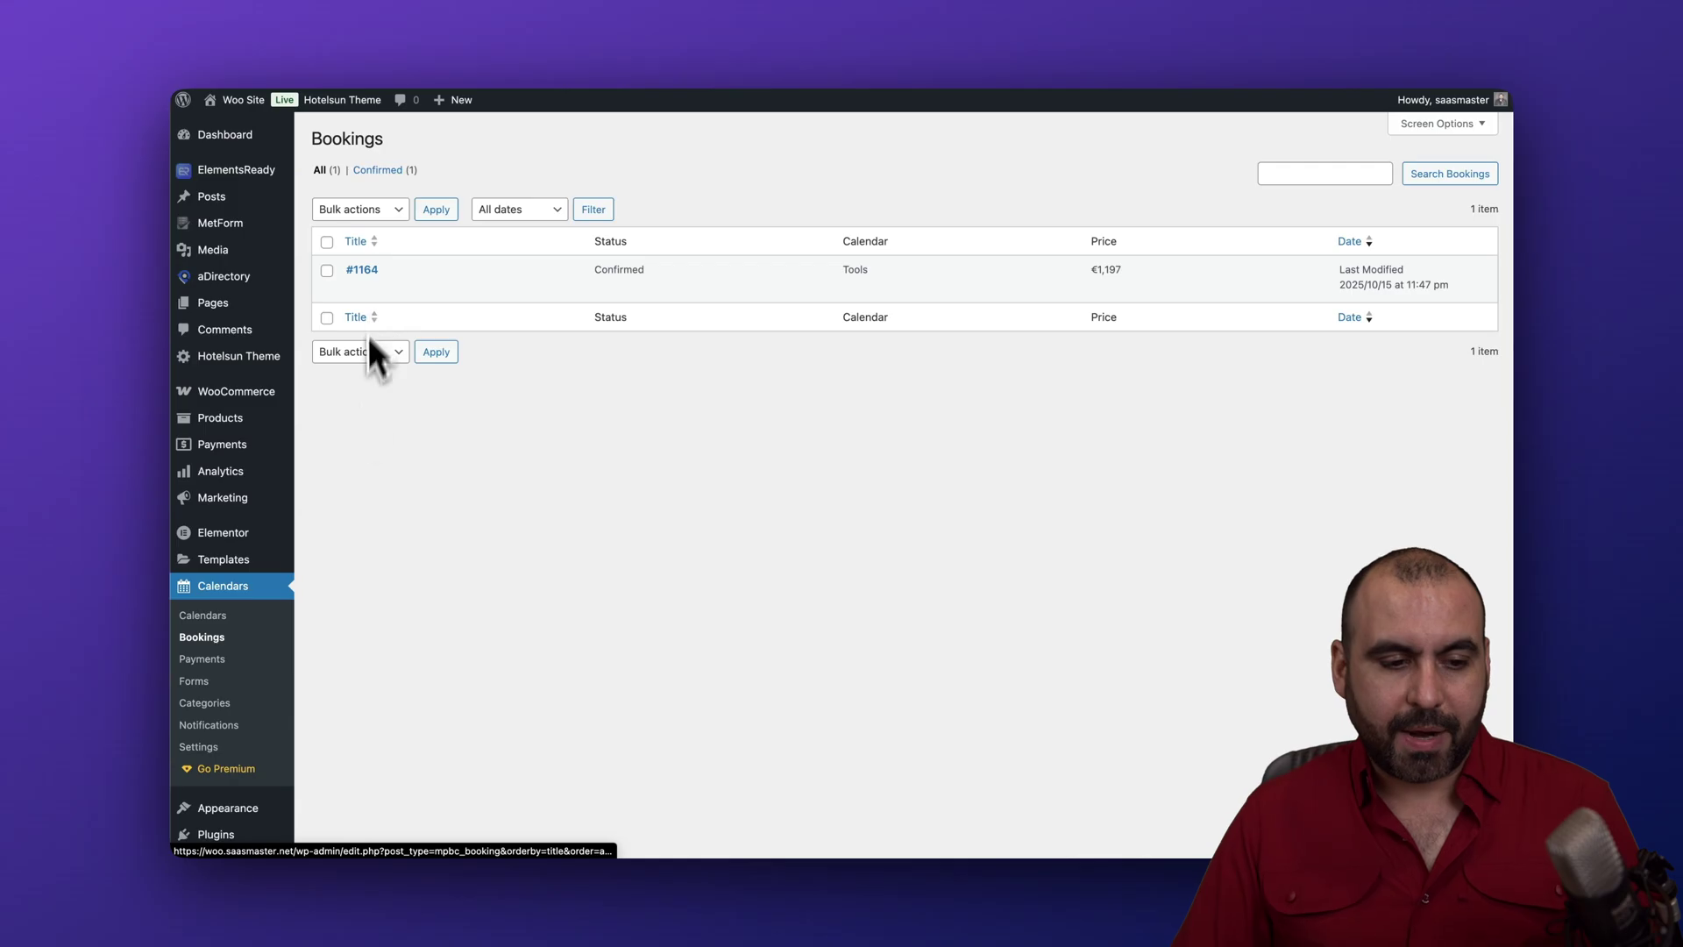
Examine the booking payments and a new form's field blocks, currency and currency position options.
click(215, 664)
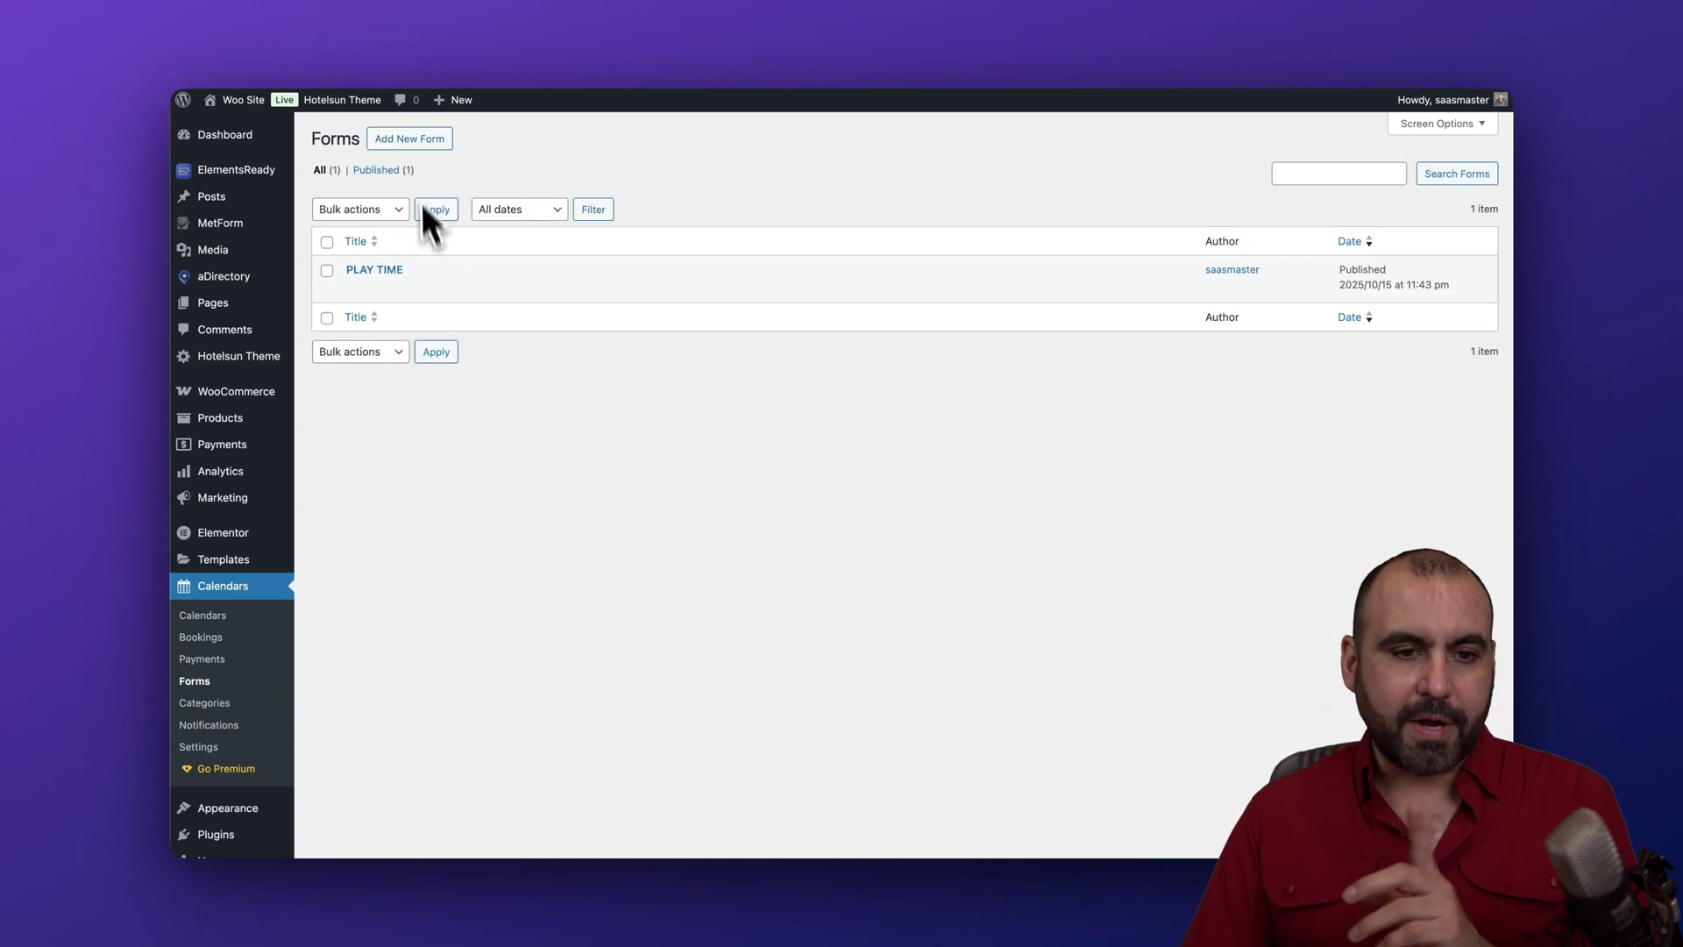
click(427, 140)
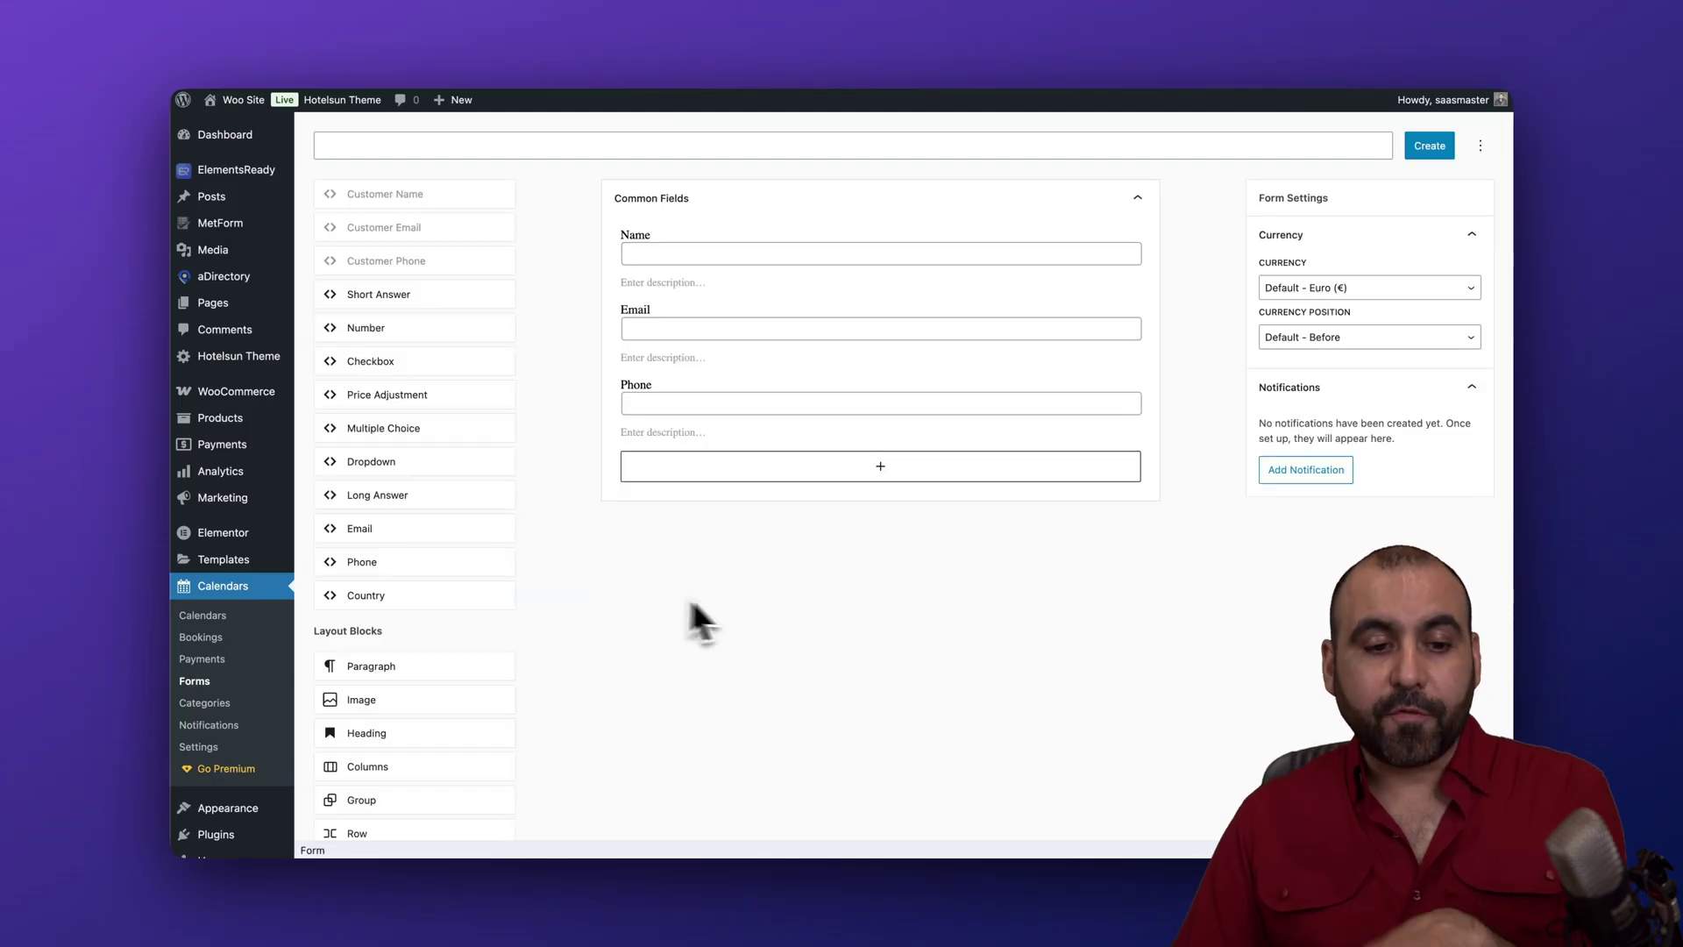
scroll(372, 412, down, 3)
scroll(377, 444, up, 3)
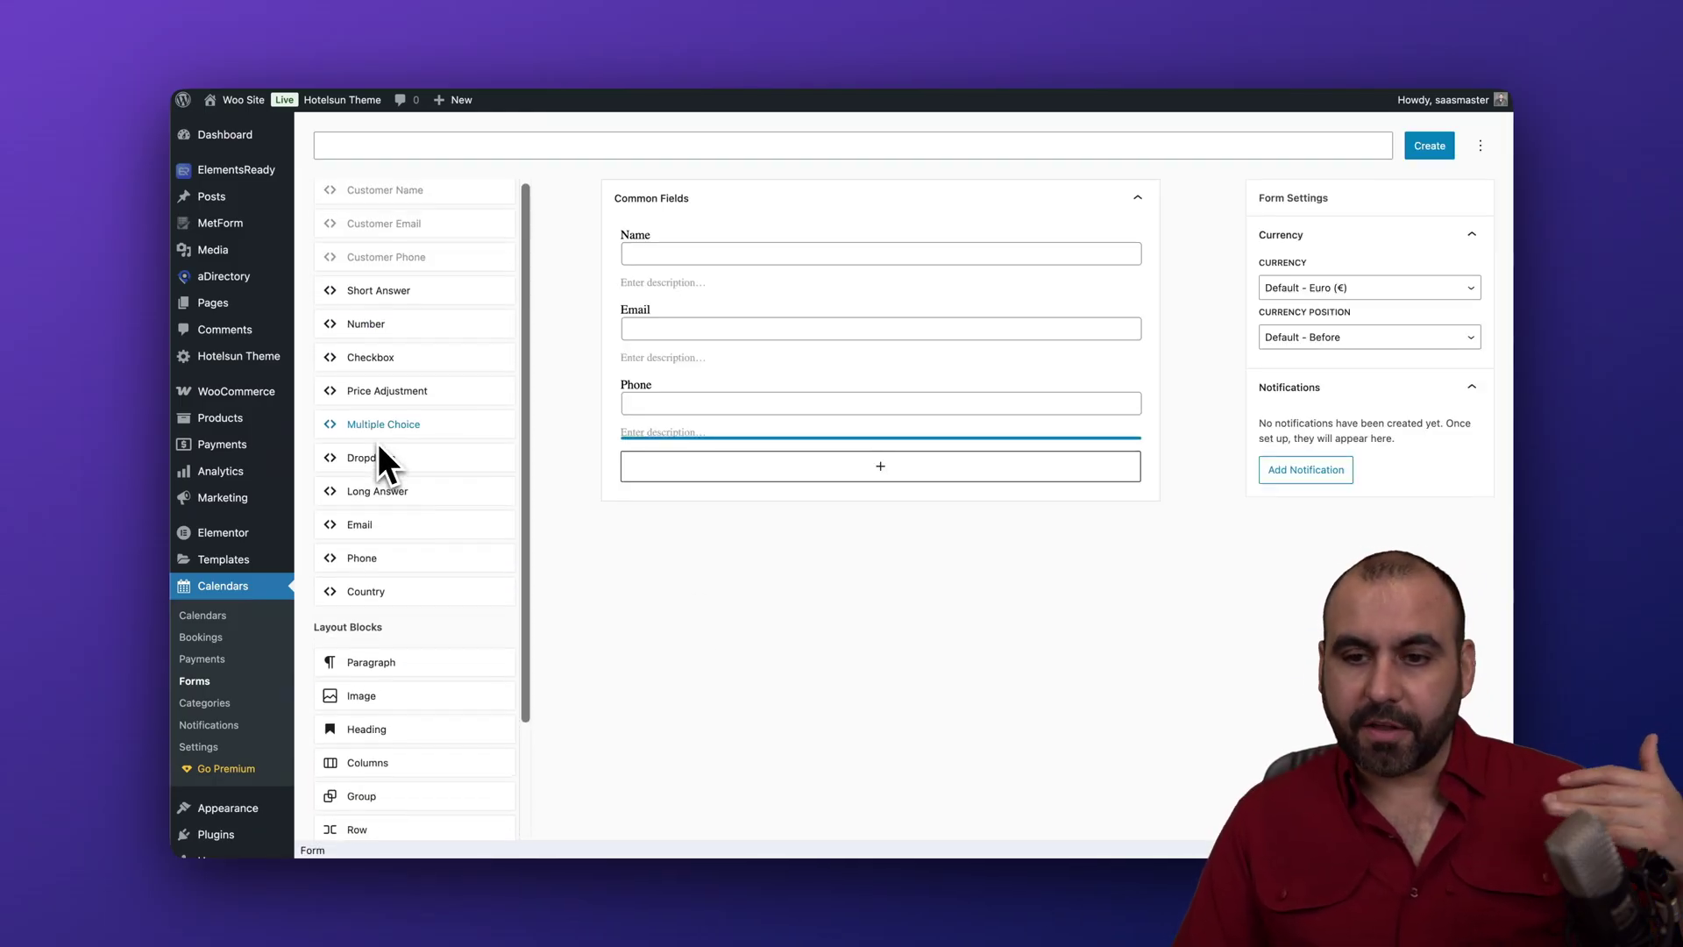
click(1356, 289)
click(1227, 331)
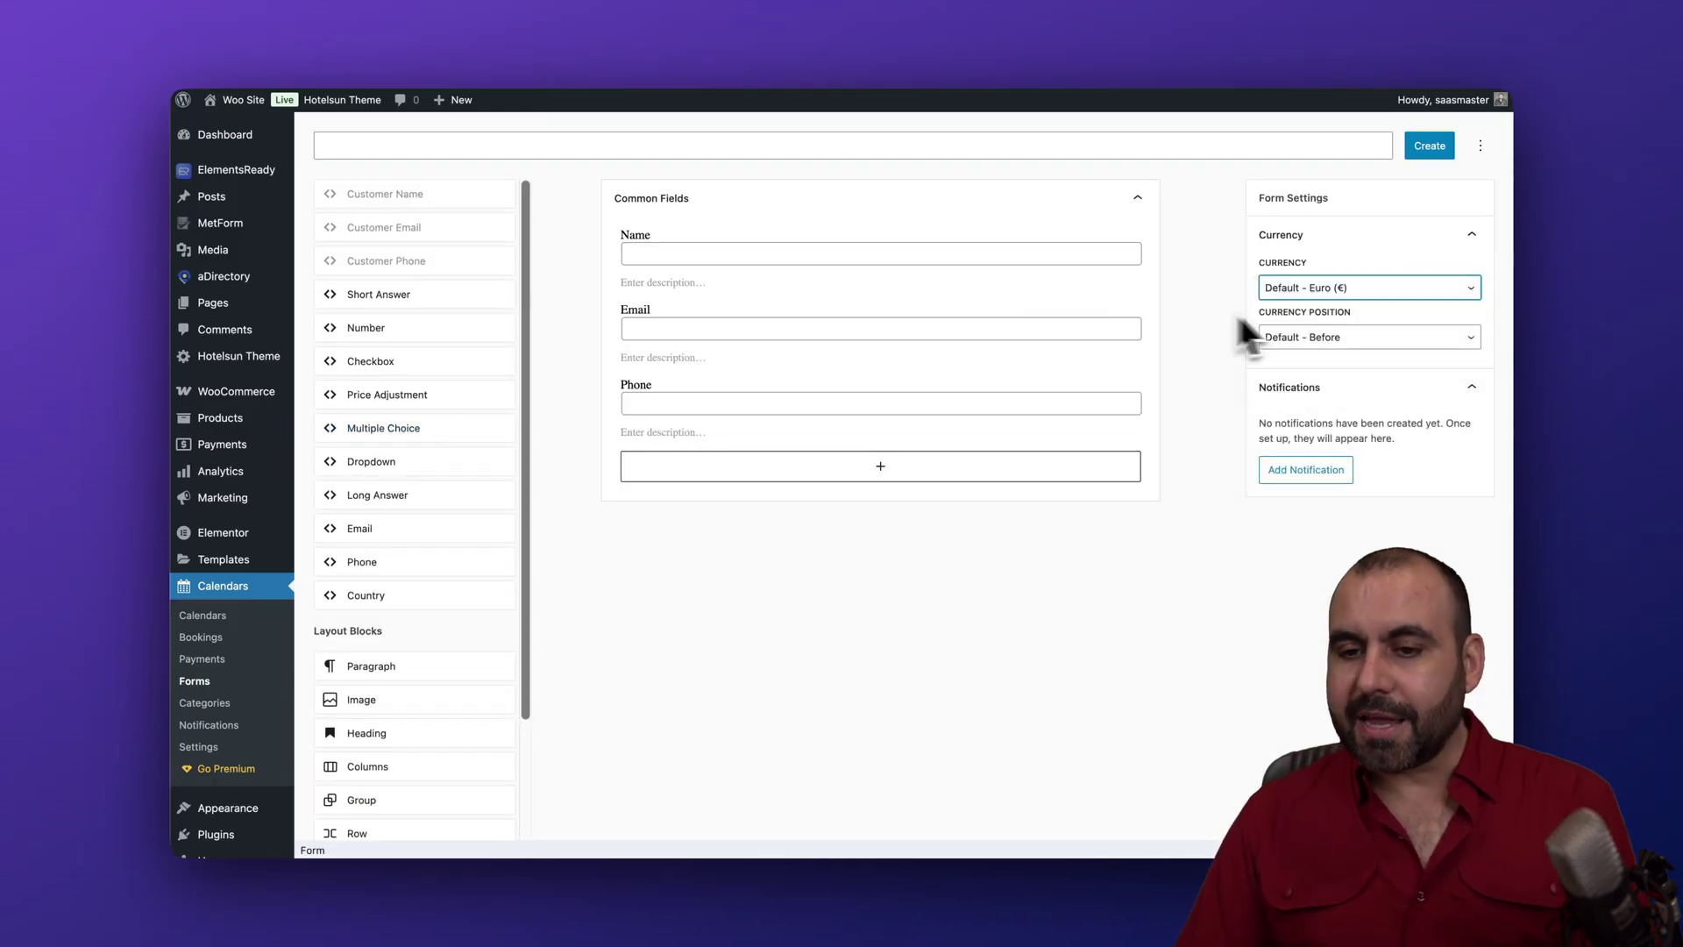
click(1367, 338)
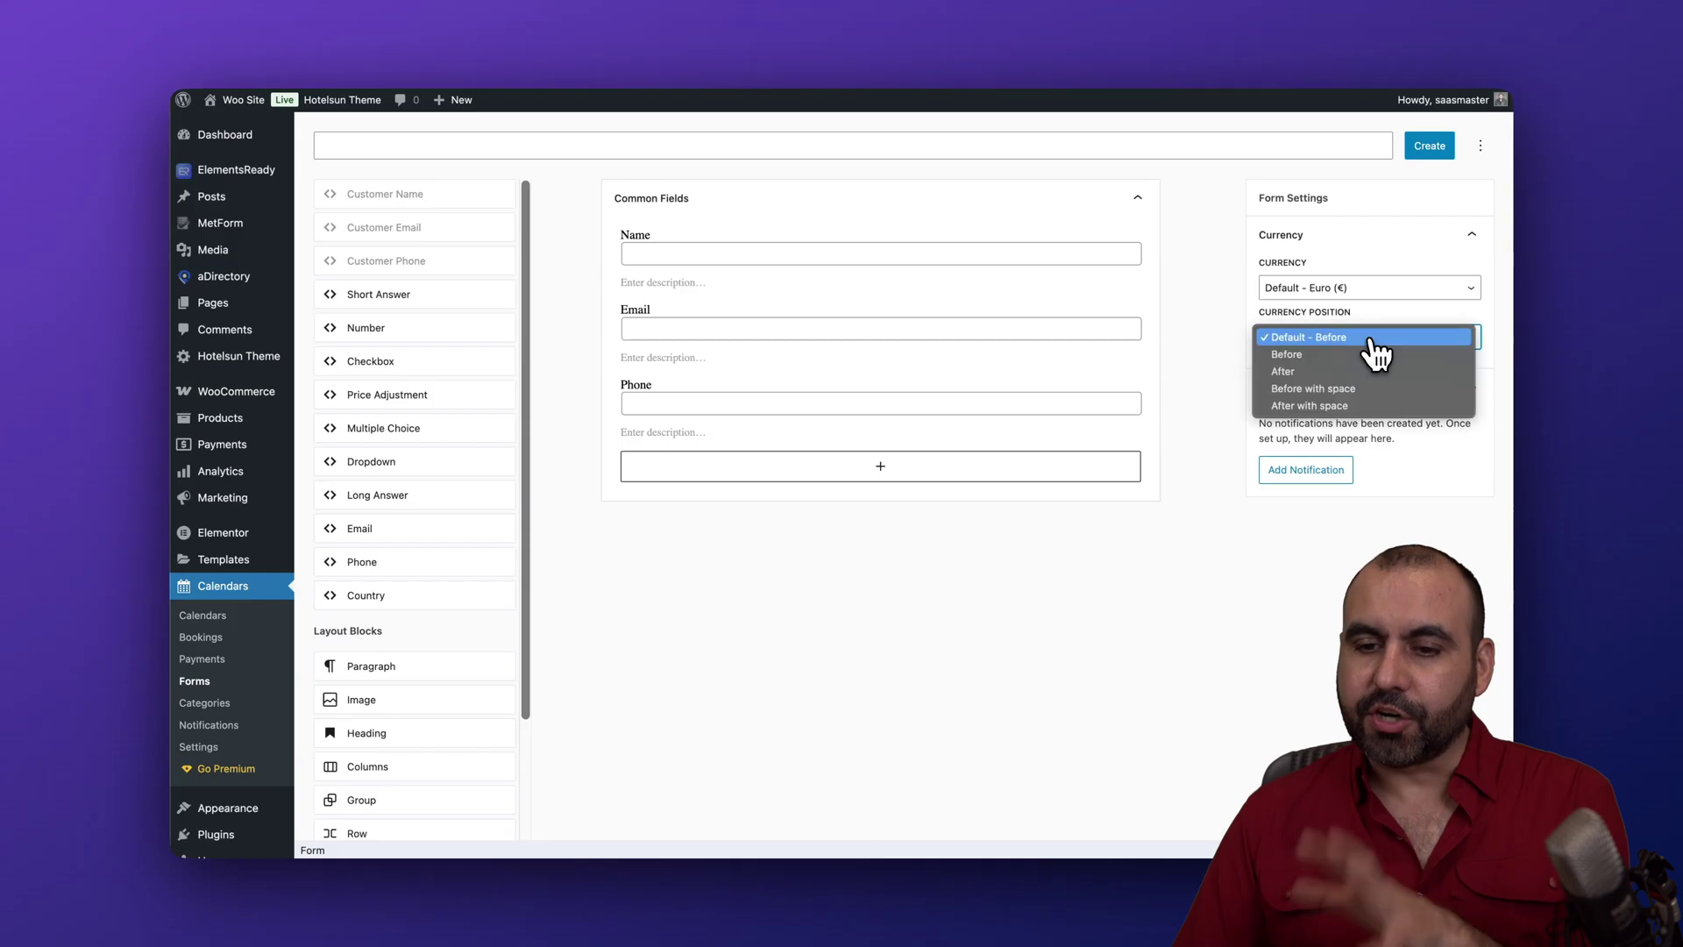
click(1208, 468)
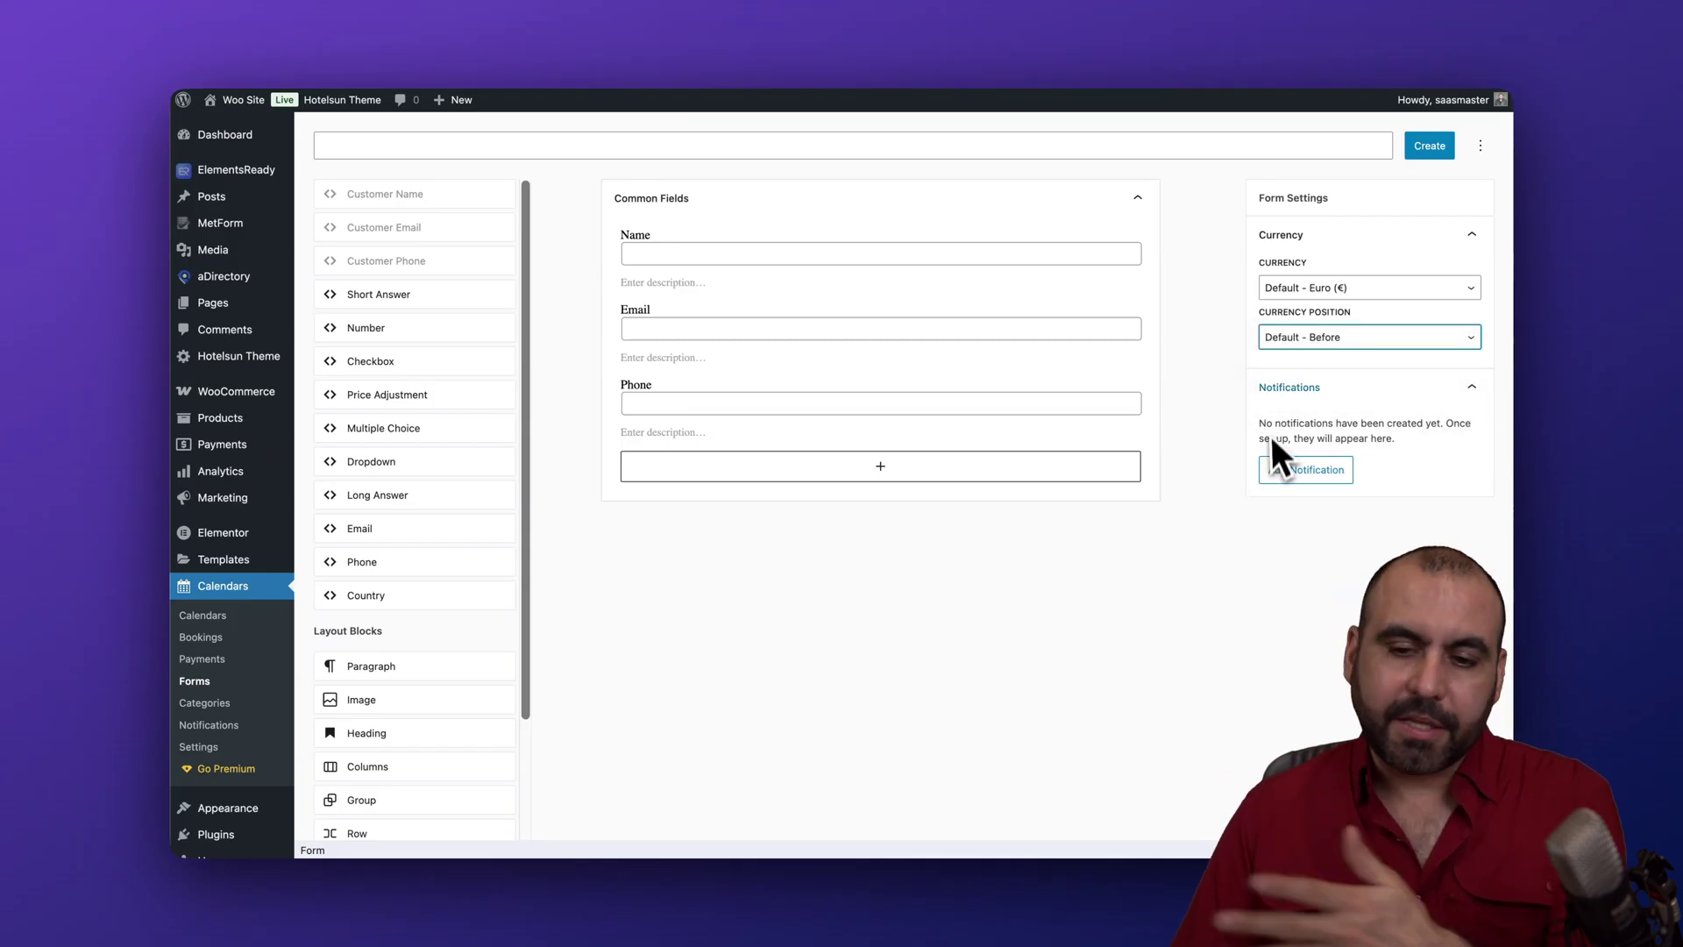
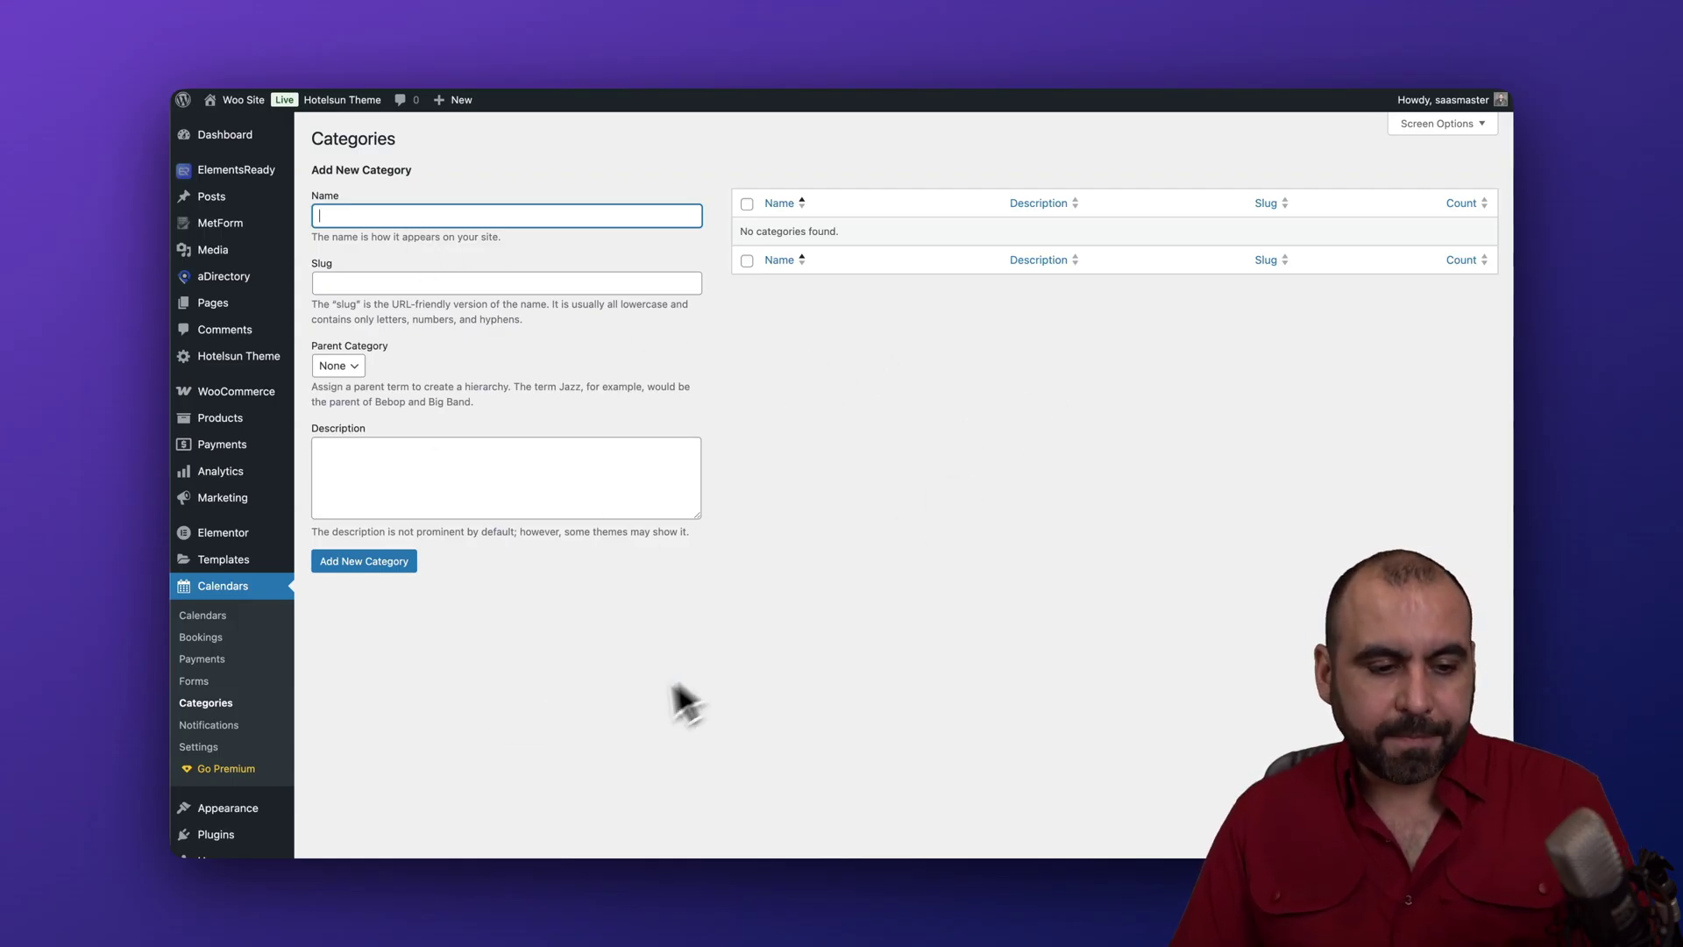
Open the list of booking notifications.
click(212, 726)
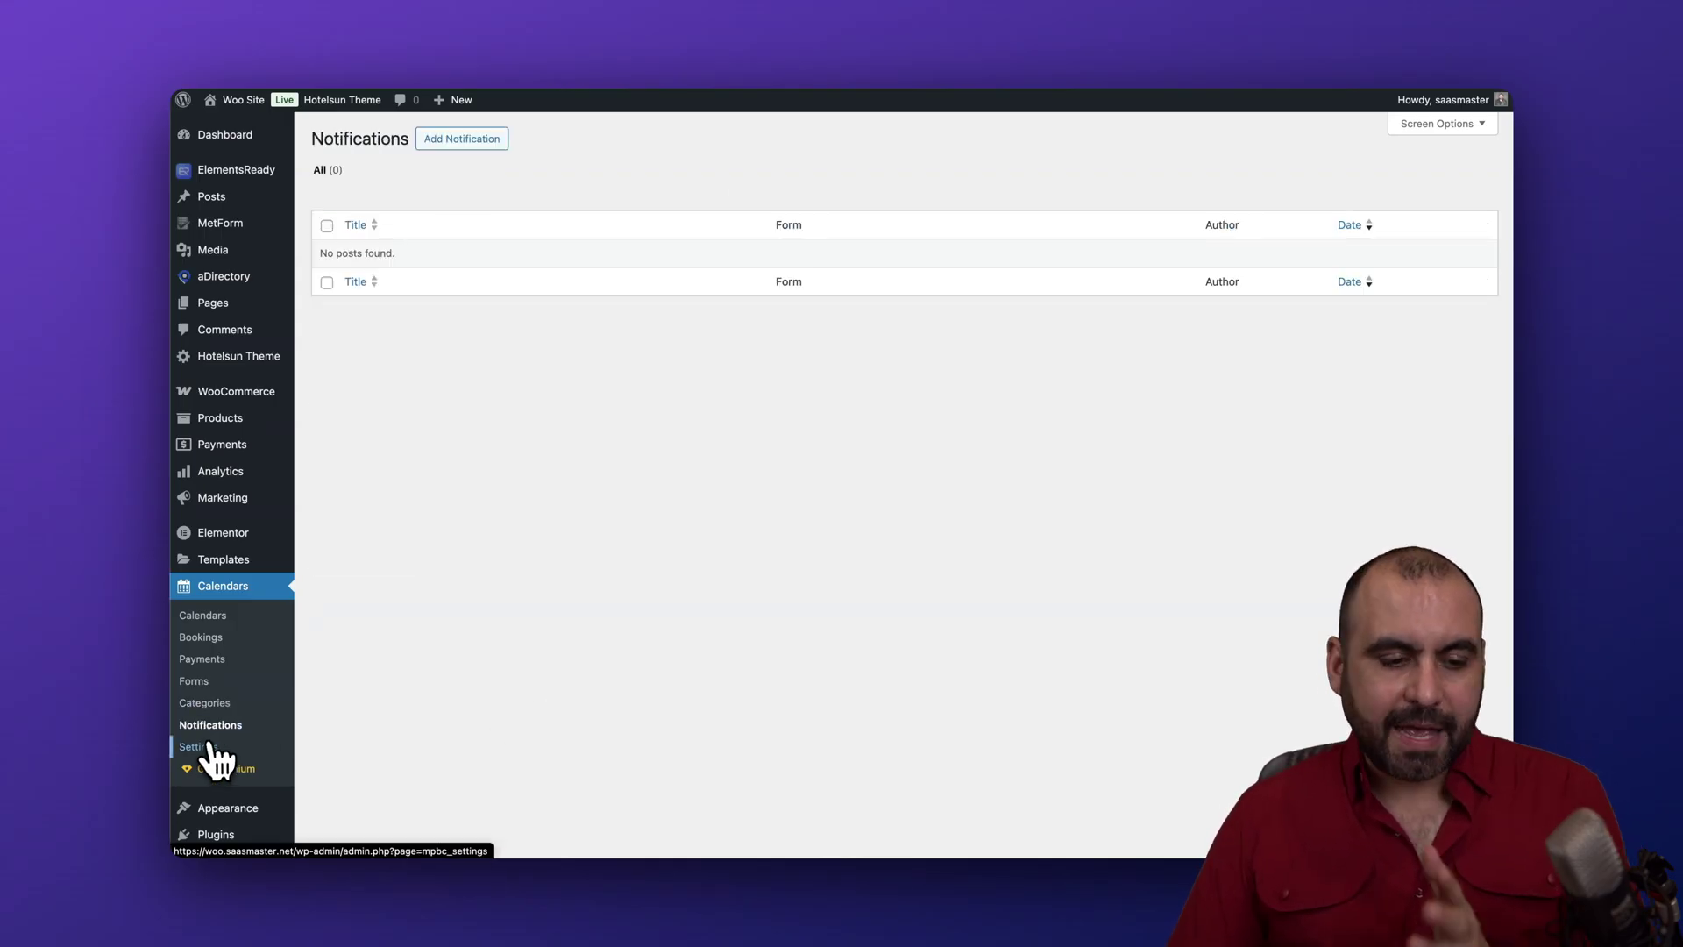
Open the booking calendar settings and set the booking confirmation mode to Confirmation upon payment.
click(202, 747)
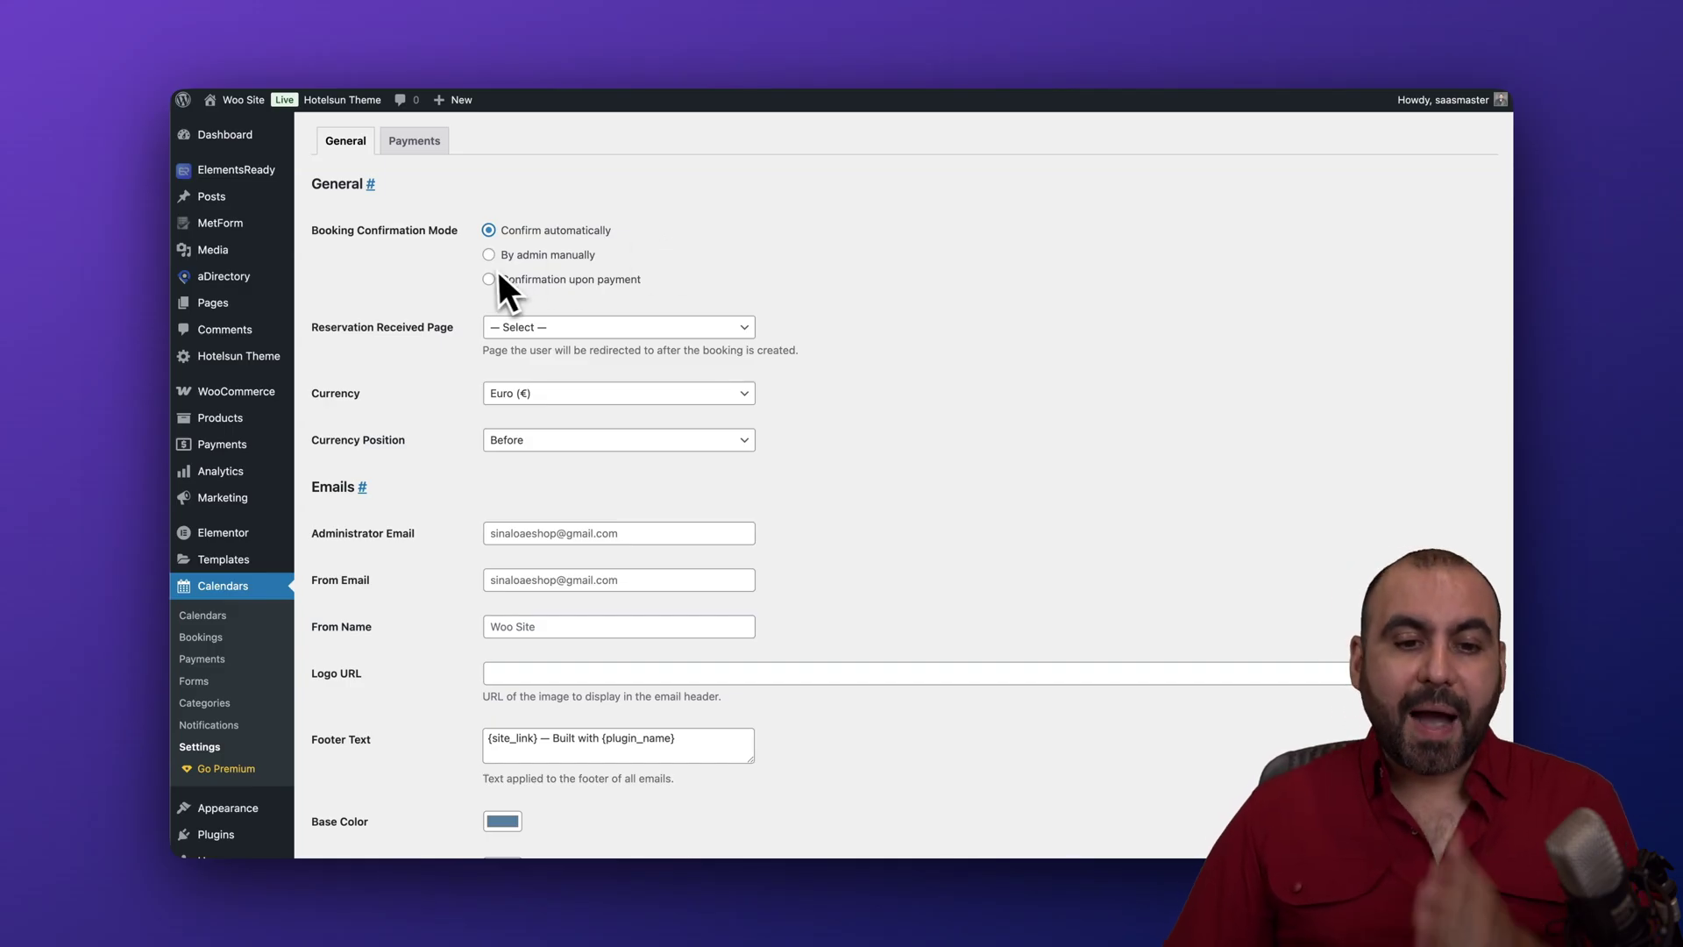
click(578, 256)
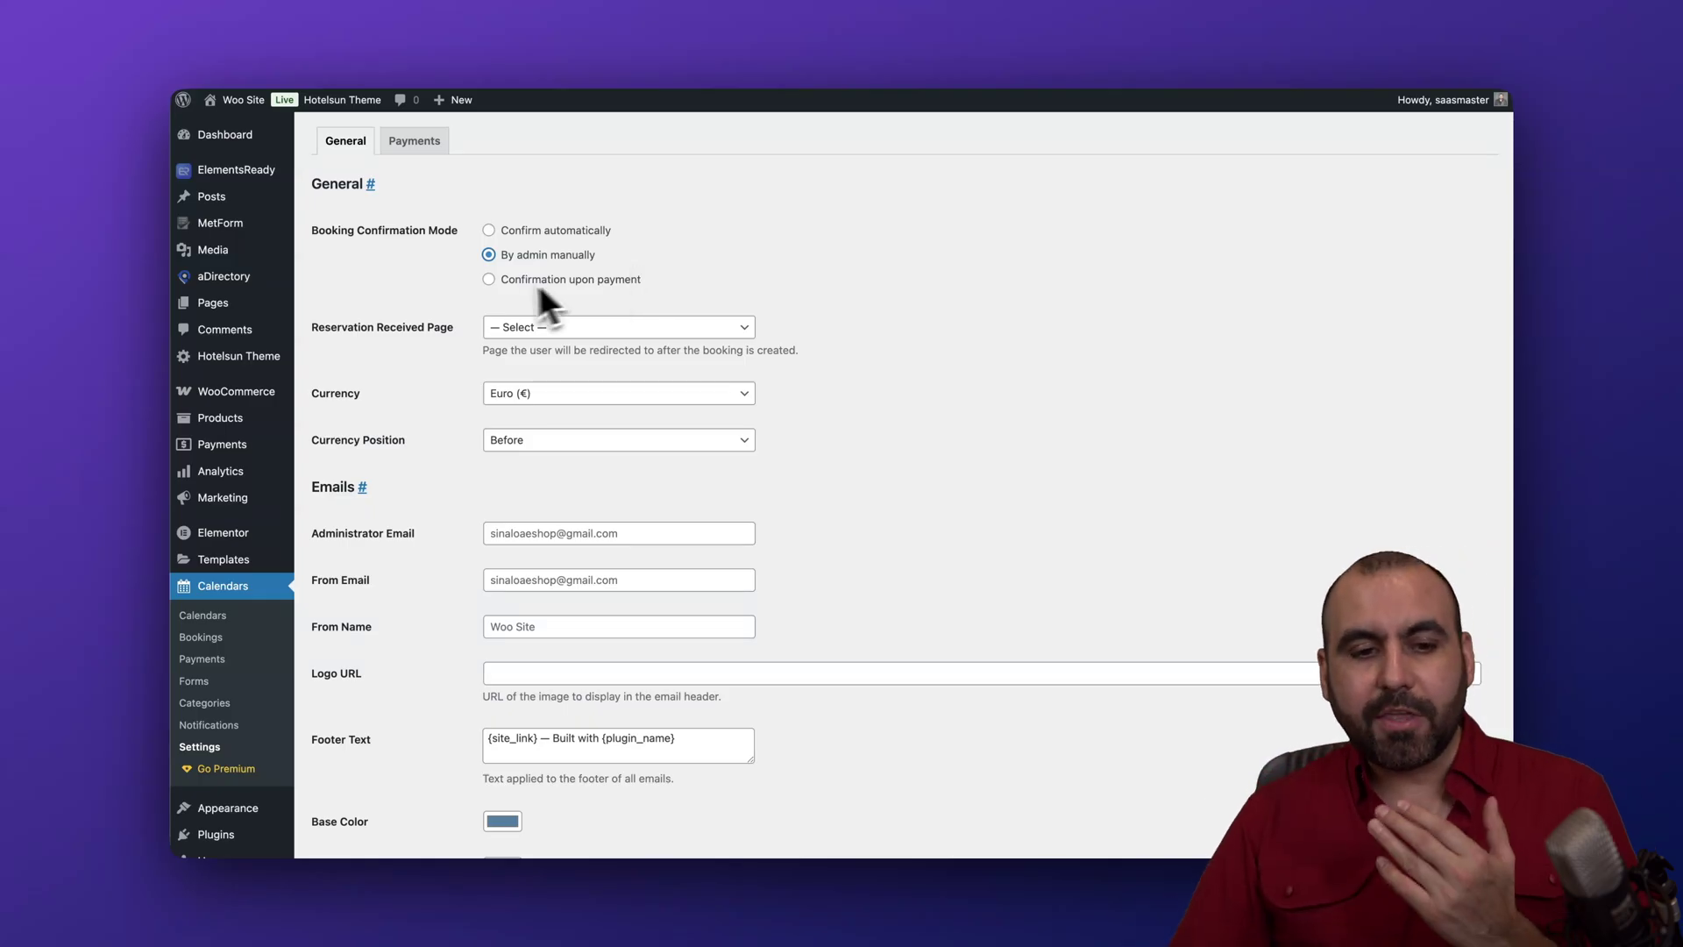
click(488, 280)
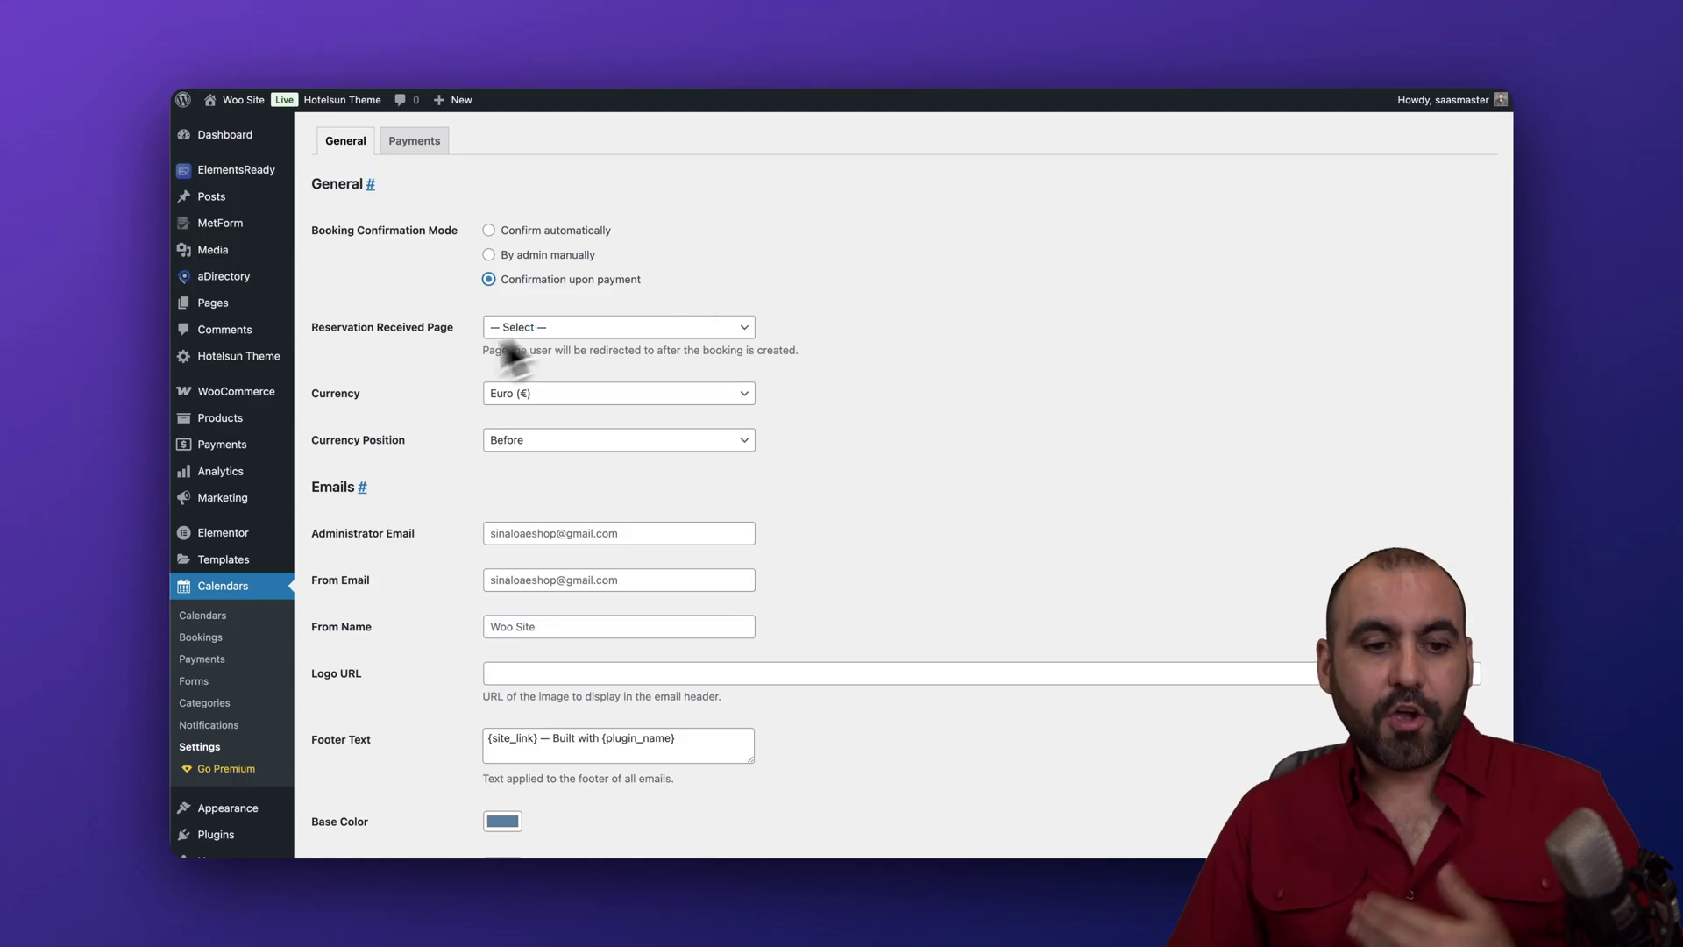
Examine the reservation received page choices and the currency and email settings, and open the payment settings.
click(545, 331)
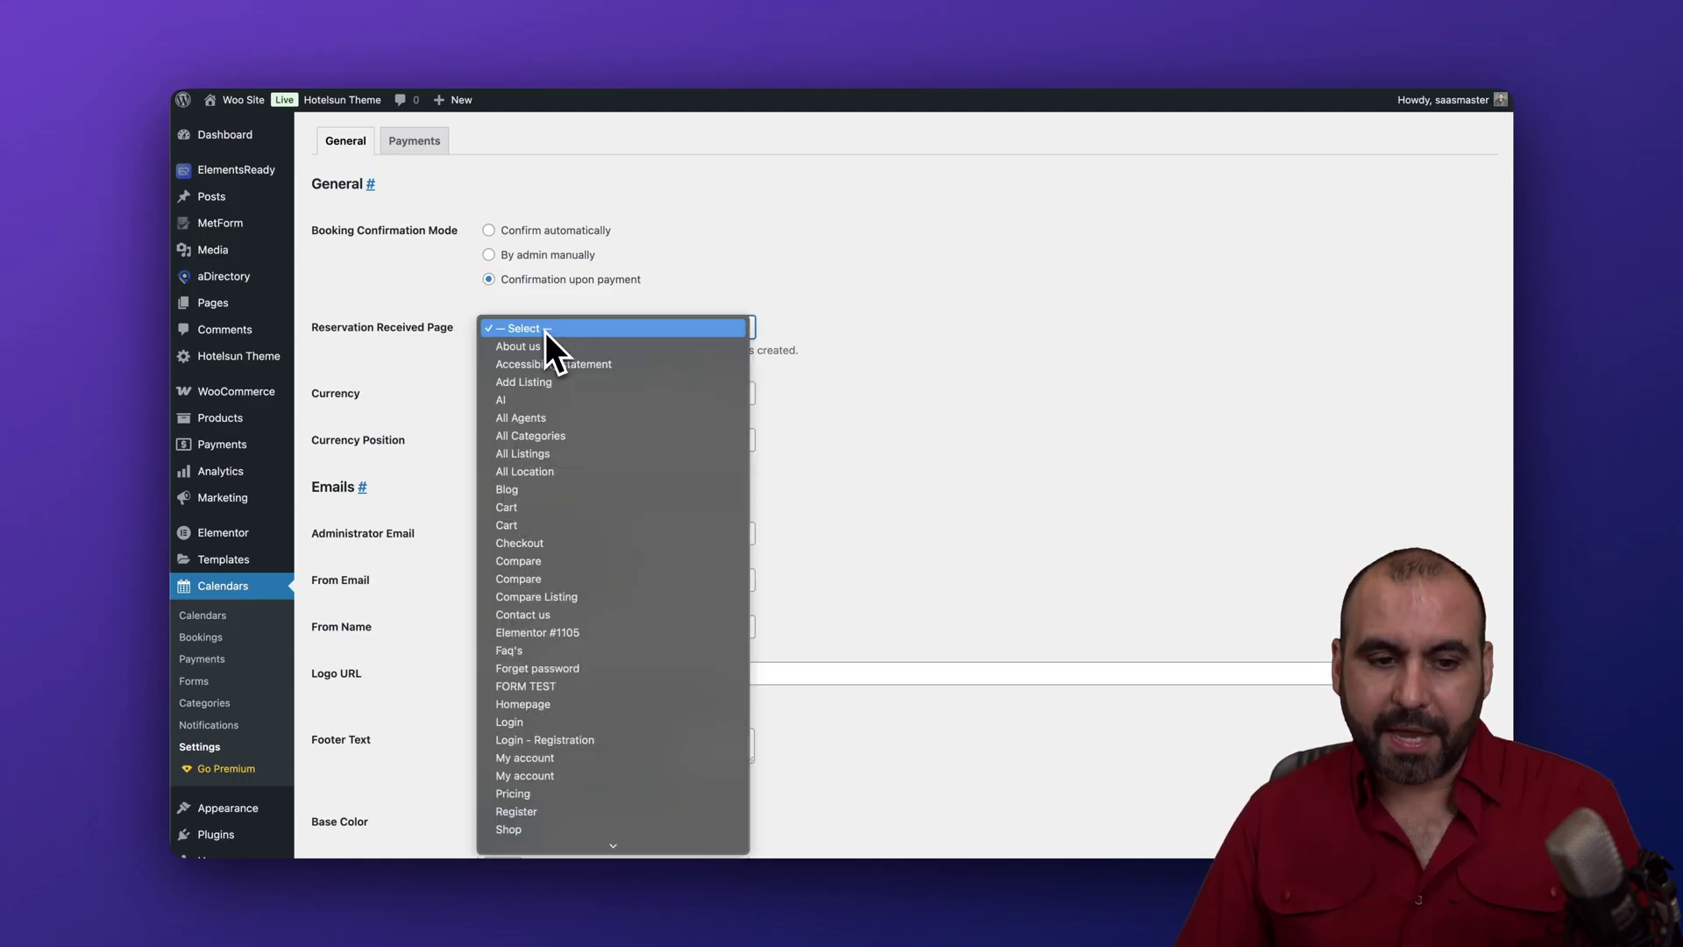
click(486, 345)
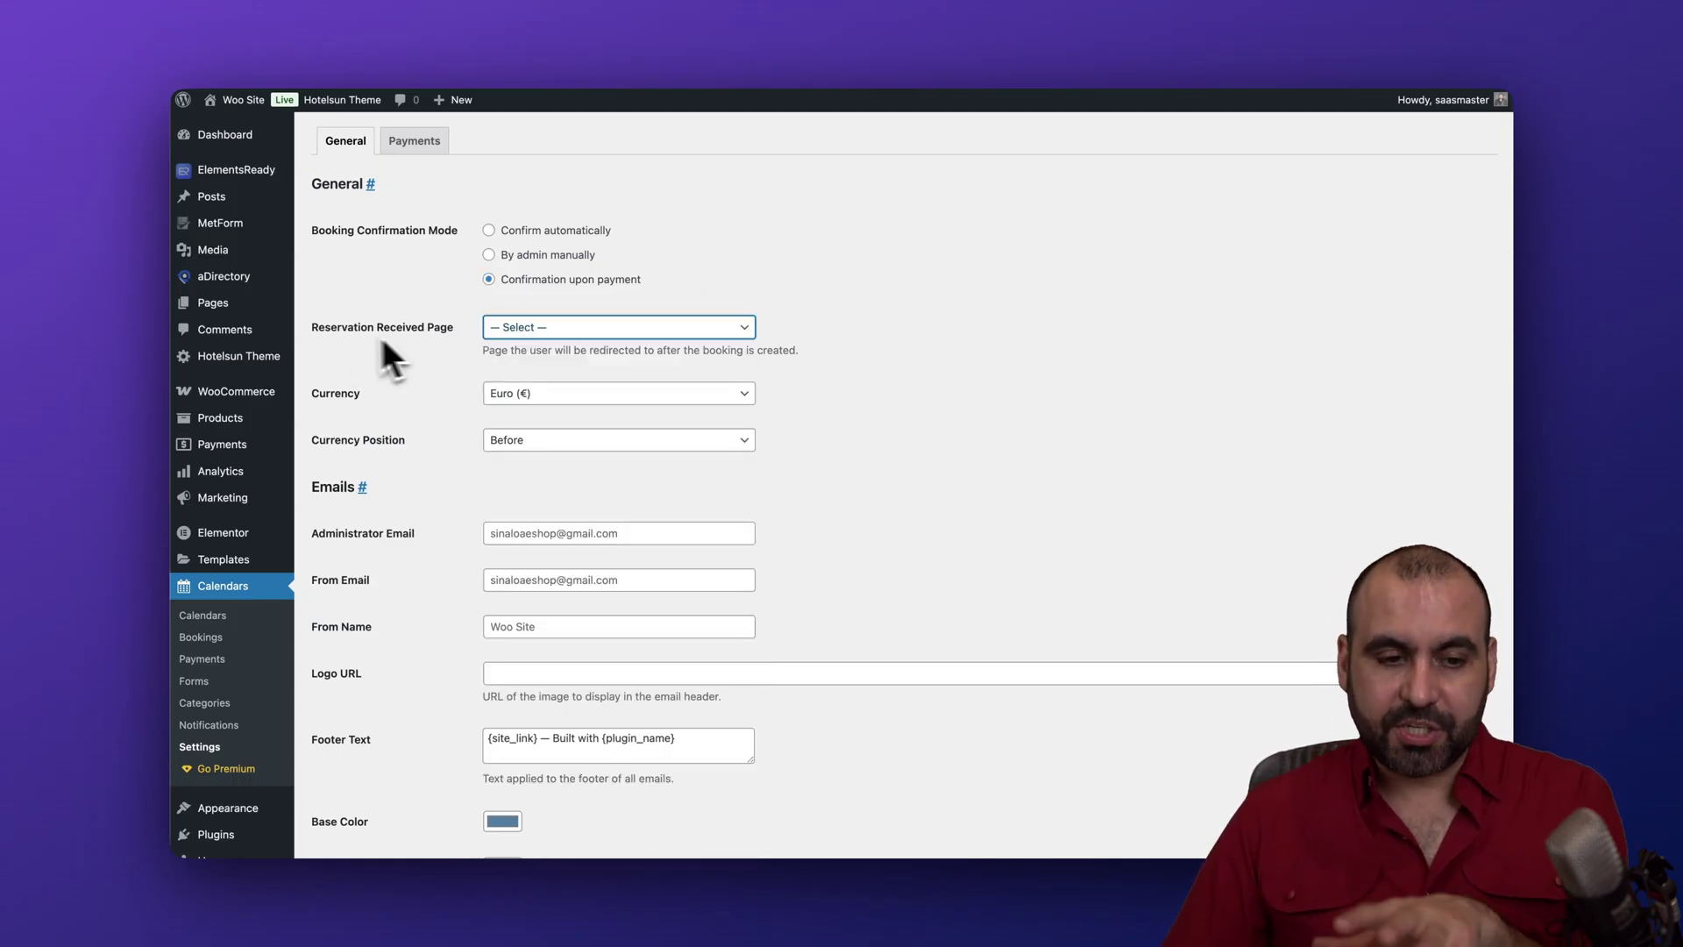
scroll(539, 398, down, 2)
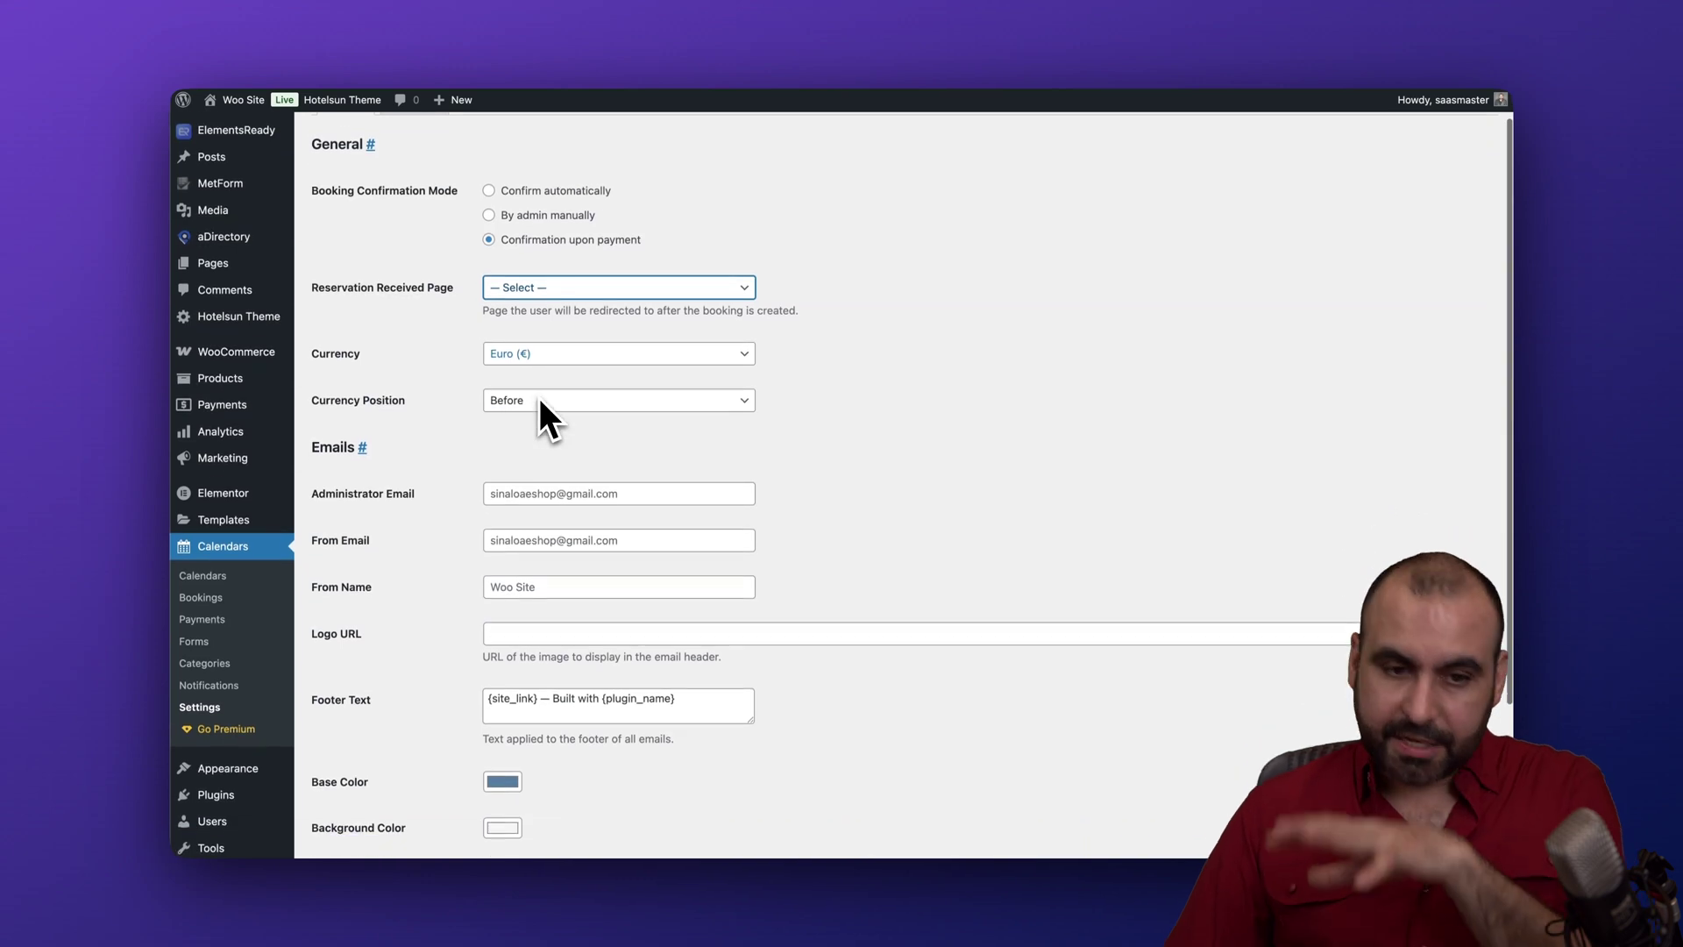
scroll(609, 399, down, 5)
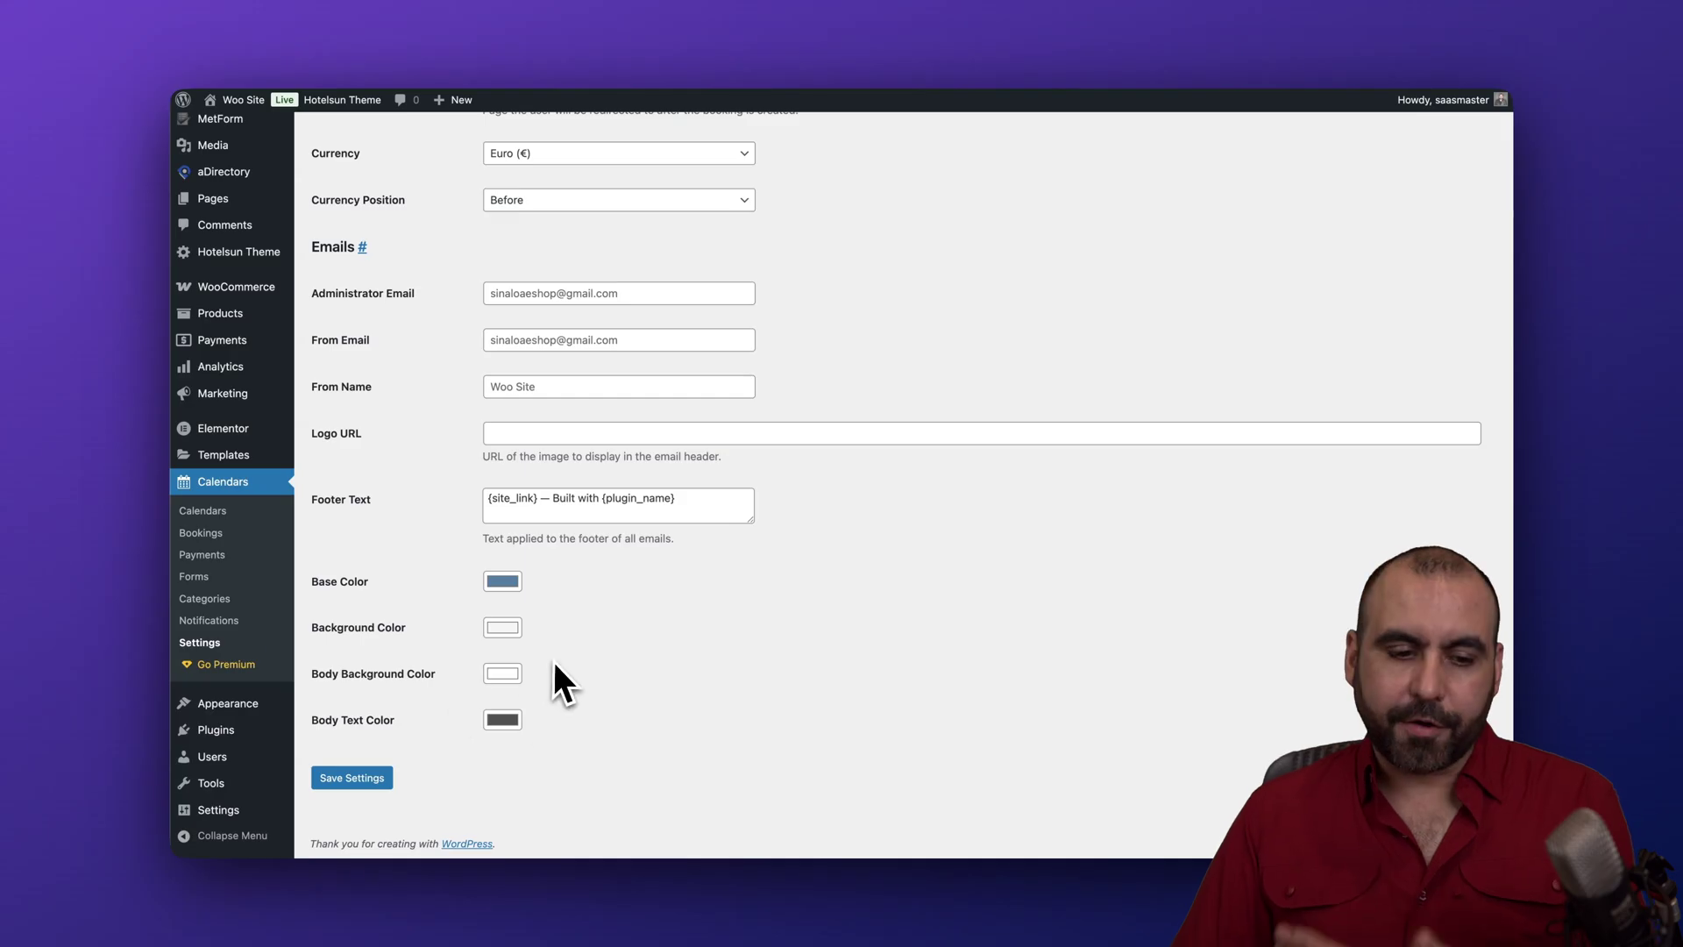
scroll(556, 680, up, 5)
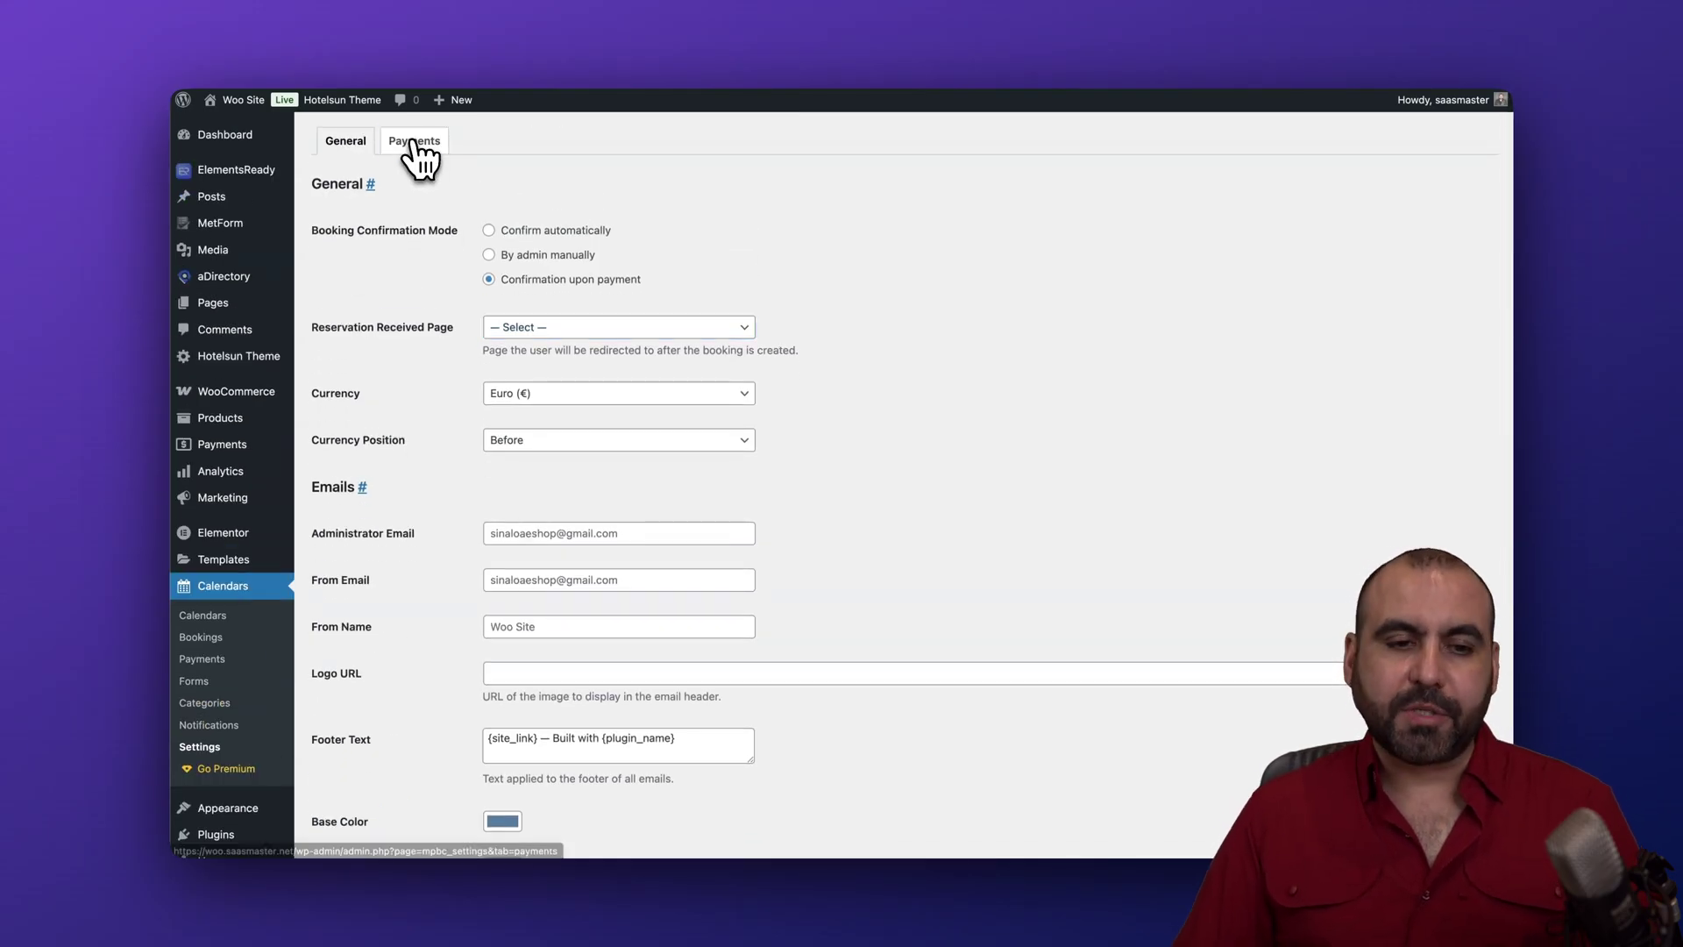
click(412, 142)
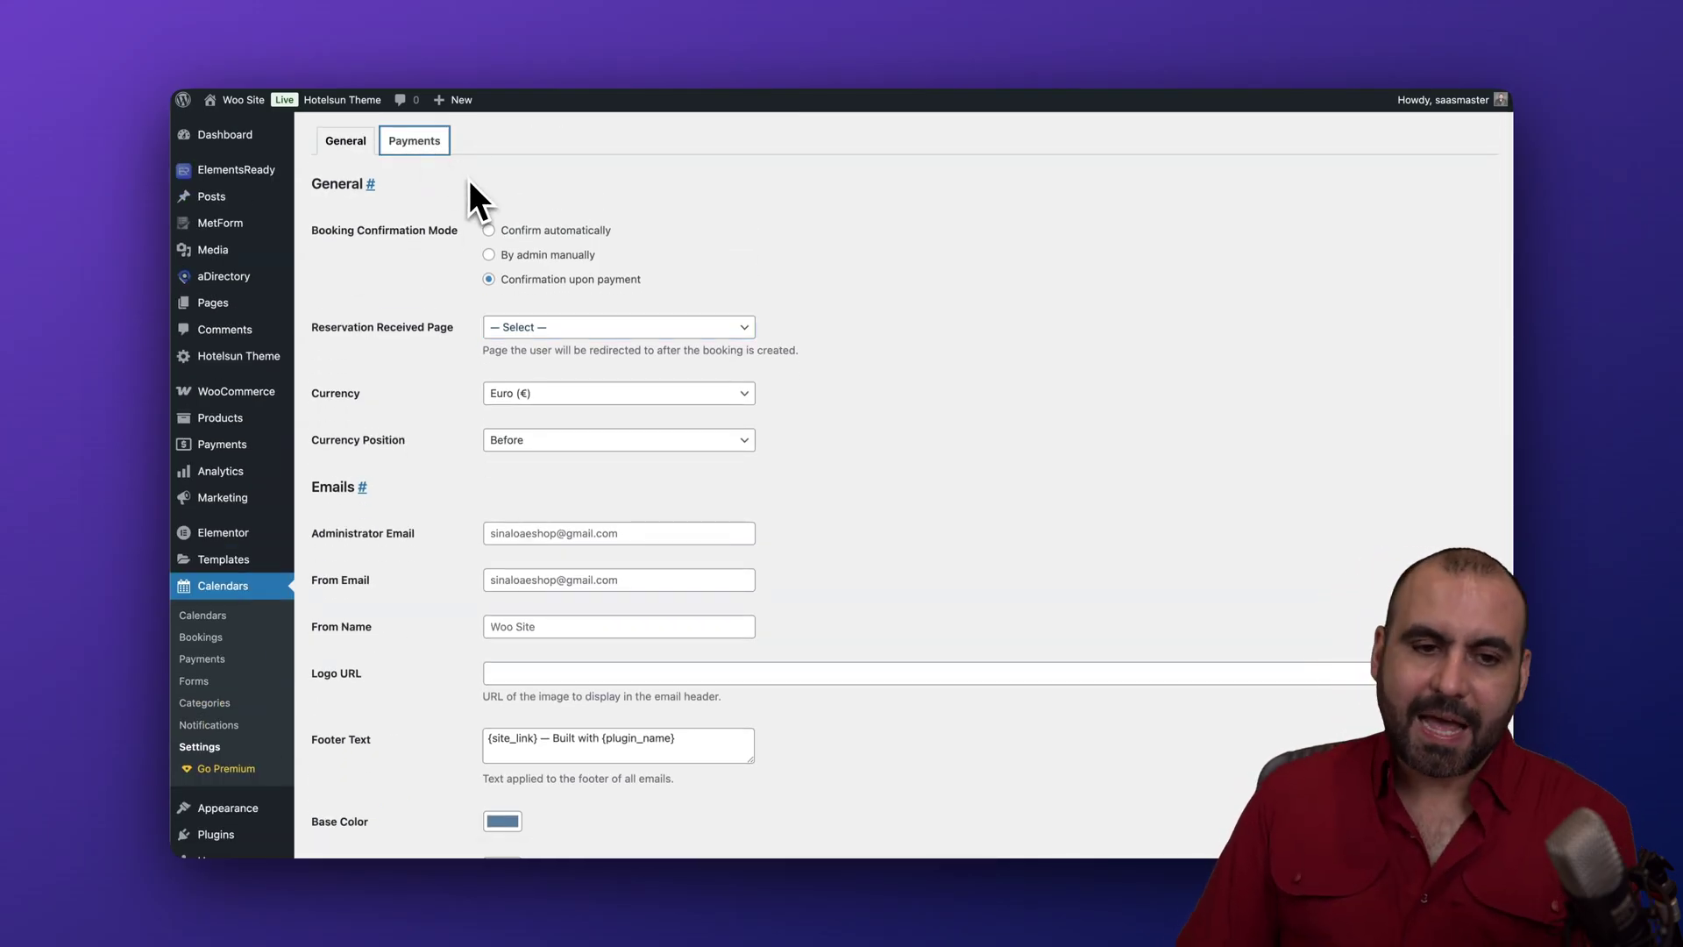